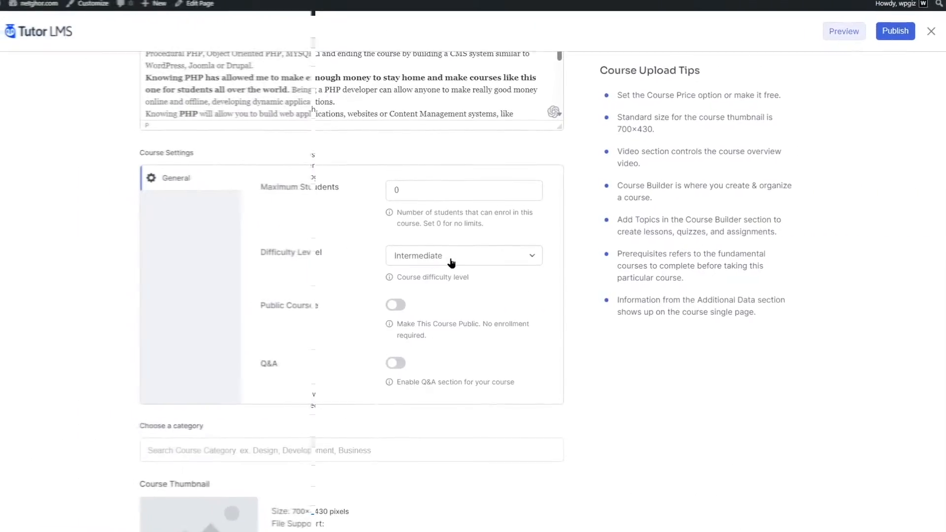
Set the course's difficulty level to Beginner in the course settings
{"action": "left_click", "coordinate": [450, 260]}
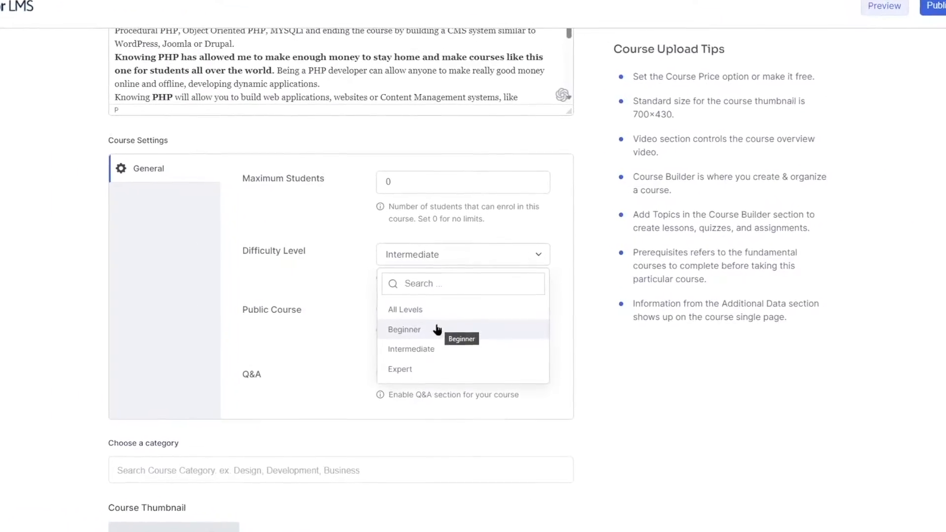
{"action": "left_click", "coordinate": [407, 325]}
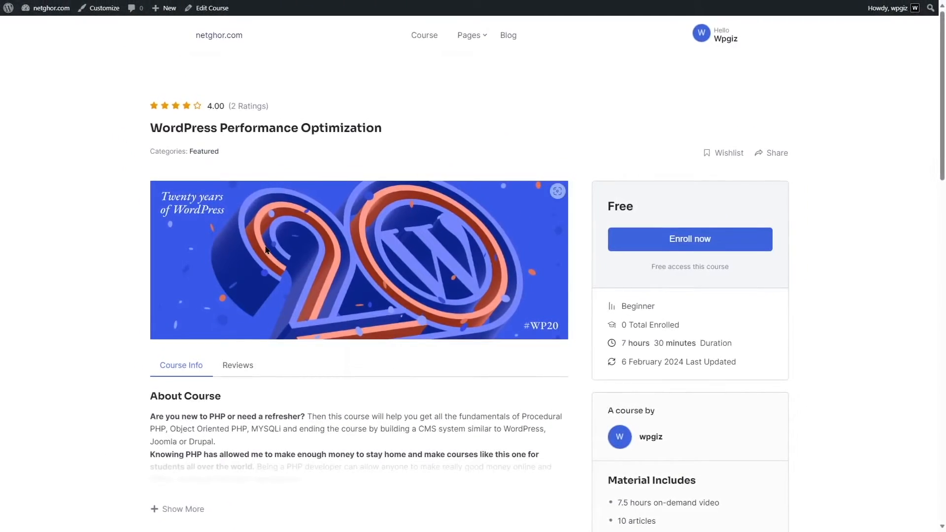
Examine the WordPress Performance Optimization course page: title, description, learning outcomes, course content, included materials, requirements, tags and audience
{"action": "left_click_drag", "start_coordinate": [151, 129], "coordinate": [387, 126]}
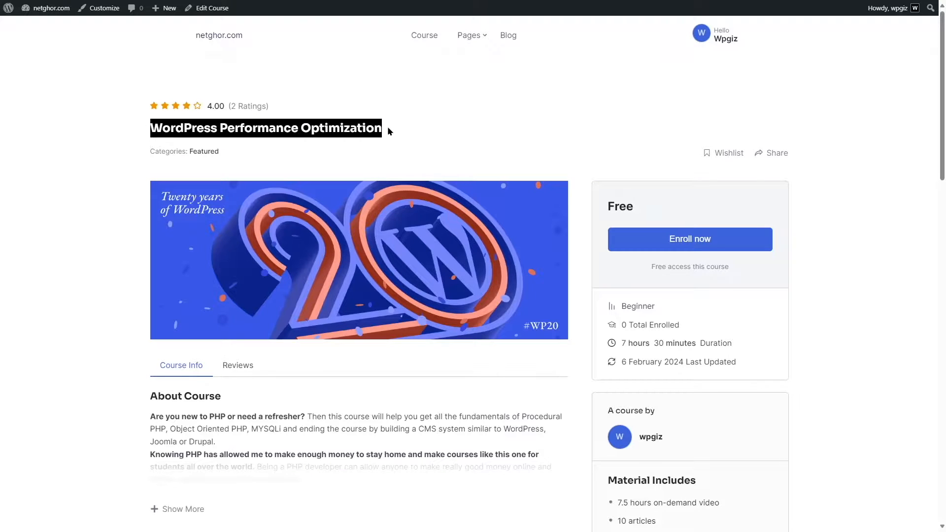
{"action": "left_click", "coordinate": [294, 155]}
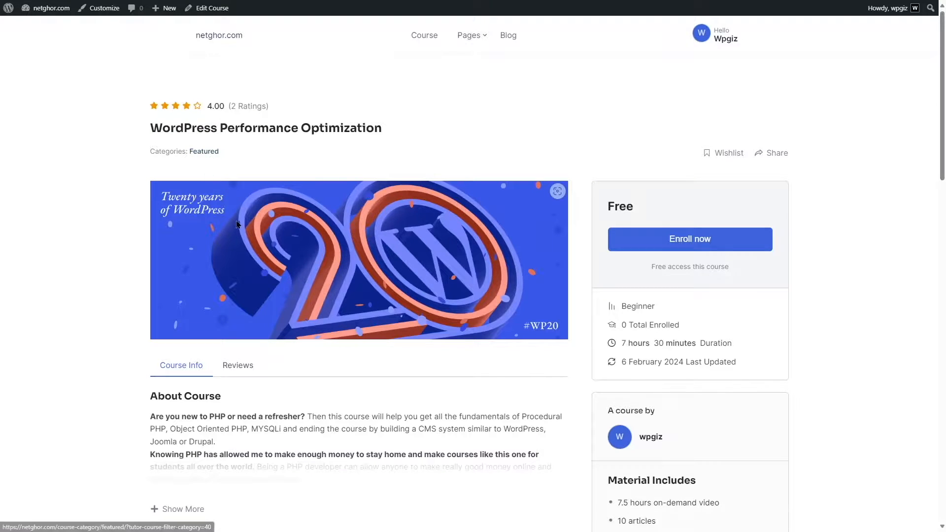
{"action": "scroll", "coordinate": [329, 224], "scroll_direction": "down", "scroll_amount": 3}
{"action": "scroll", "coordinate": [330, 224], "scroll_direction": "down", "scroll_amount": 3}
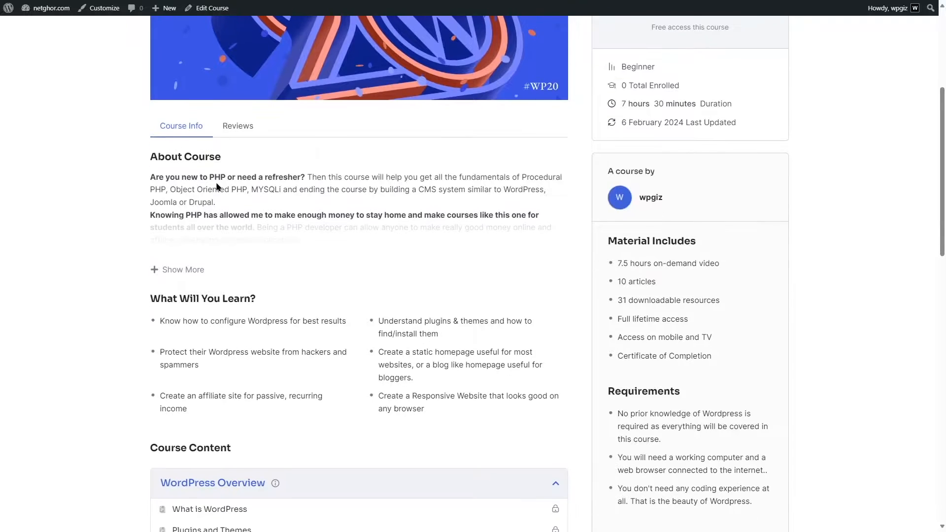
{"action": "left_click_drag", "start_coordinate": [151, 218], "coordinate": [261, 218]}
{"action": "scroll", "coordinate": [261, 219], "scroll_direction": "down", "scroll_amount": 2}
{"action": "scroll", "coordinate": [260, 215], "scroll_direction": "down", "scroll_amount": 1}
{"action": "left_click_drag", "start_coordinate": [158, 205], "coordinate": [243, 210]}
{"action": "scroll", "coordinate": [244, 210], "scroll_direction": "up", "scroll_amount": 3}
{"action": "left_click", "coordinate": [607, 162]}
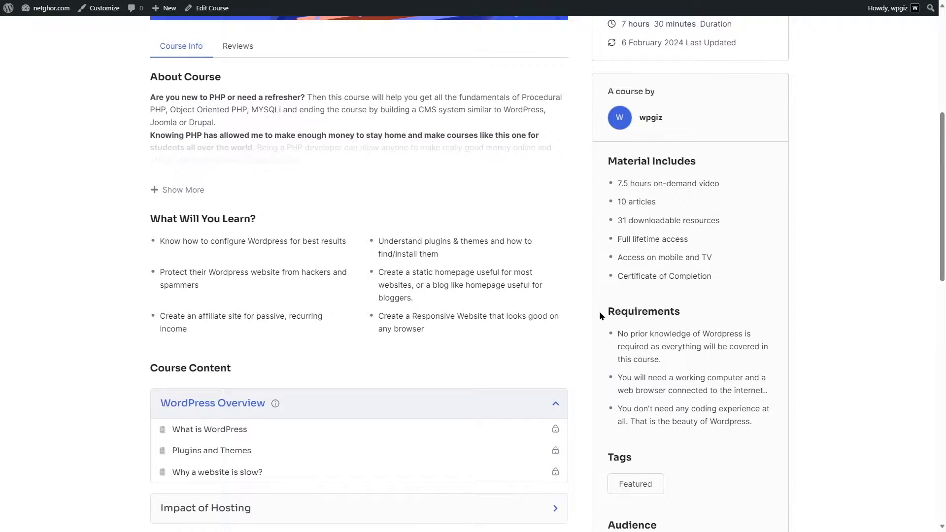
{"action": "scroll", "coordinate": [646, 285], "scroll_direction": "down", "scroll_amount": 3}
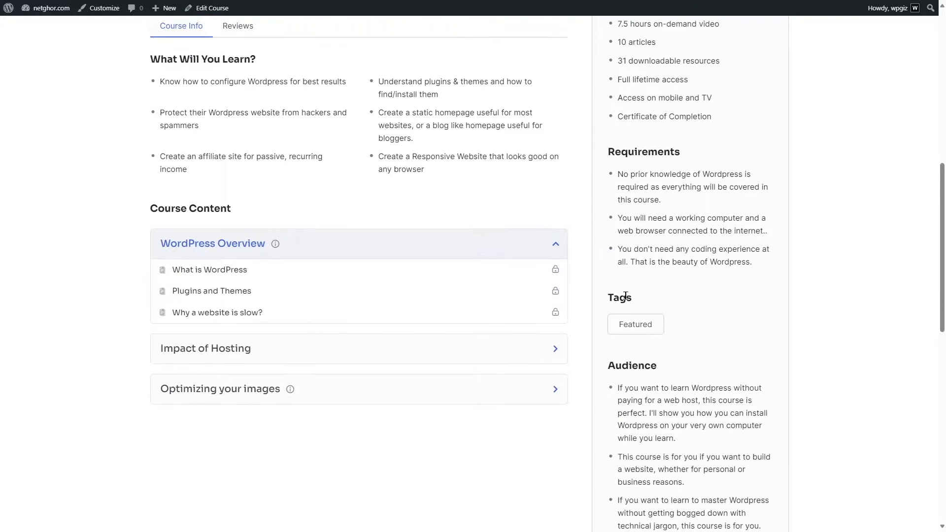
{"action": "scroll", "coordinate": [637, 291], "scroll_direction": "down", "scroll_amount": 2}
{"action": "scroll", "coordinate": [636, 291], "scroll_direction": "up", "scroll_amount": 6}
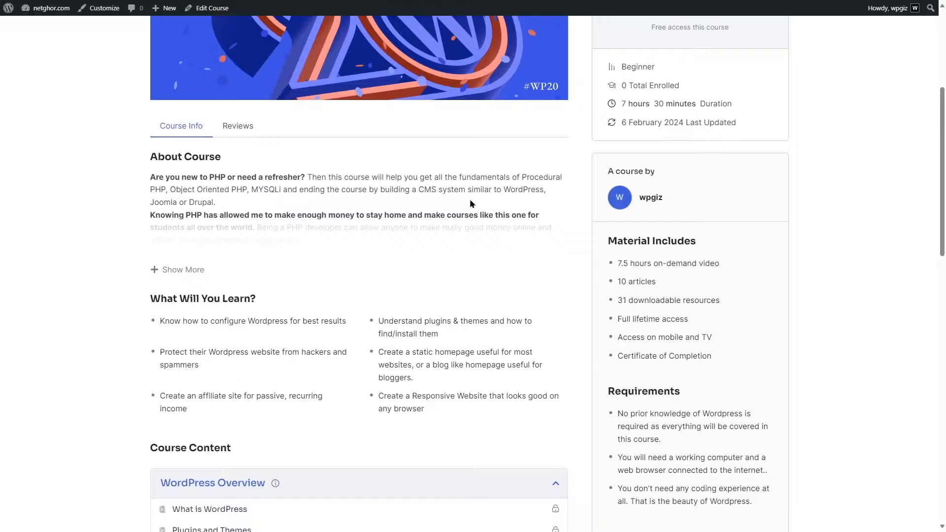
Open the course for editing in the WordPress admin and review its settings, WordPress Overview lessons, additional data and video section
{"action": "left_click", "coordinate": [200, 9]}
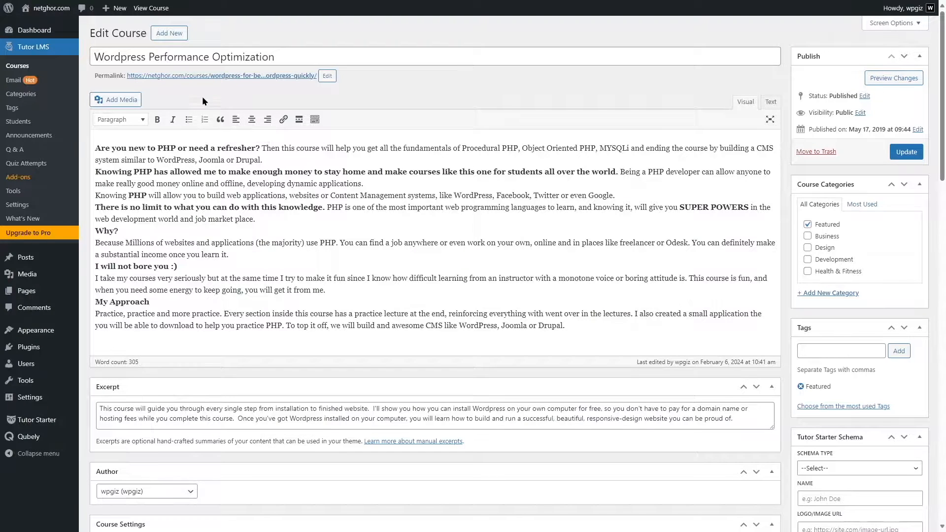
{"action": "scroll", "coordinate": [178, 163], "scroll_direction": "down", "scroll_amount": 5}
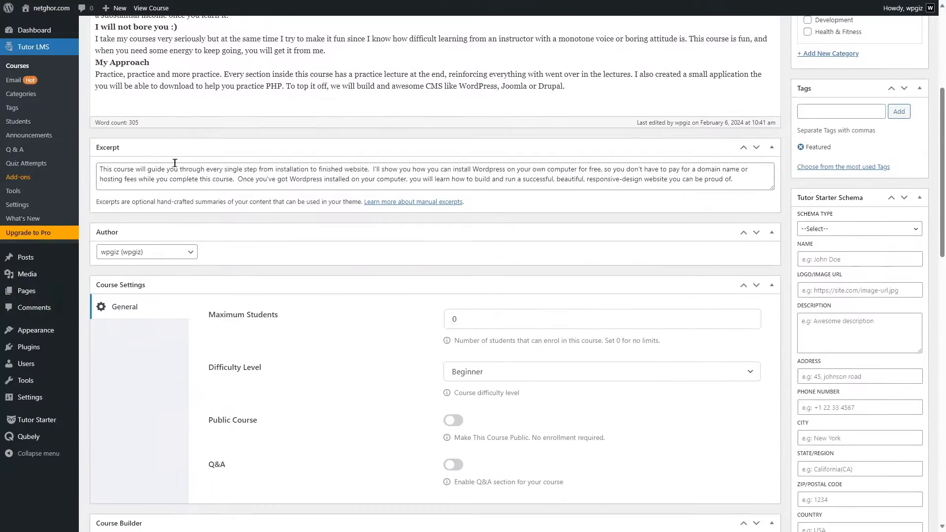
{"action": "scroll", "coordinate": [146, 164], "scroll_direction": "down", "scroll_amount": 3}
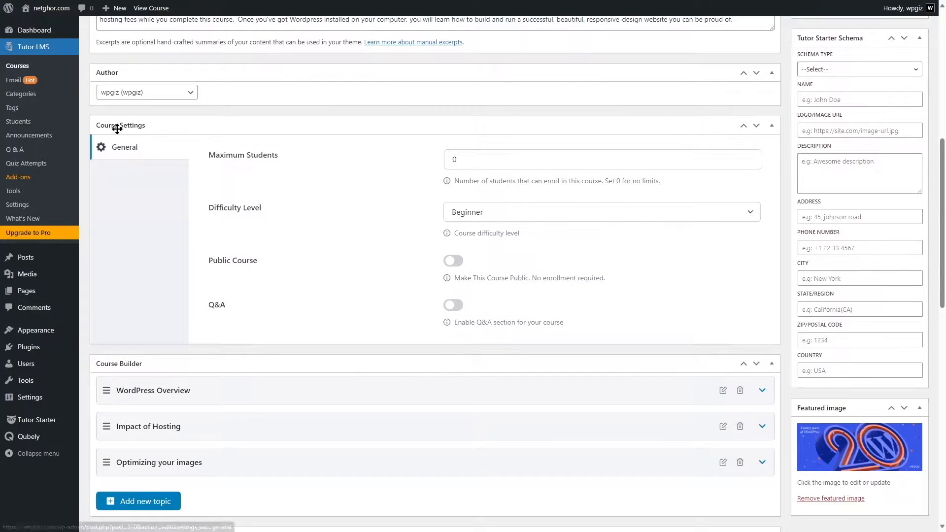
{"action": "scroll", "coordinate": [168, 175], "scroll_direction": "down", "scroll_amount": 5}
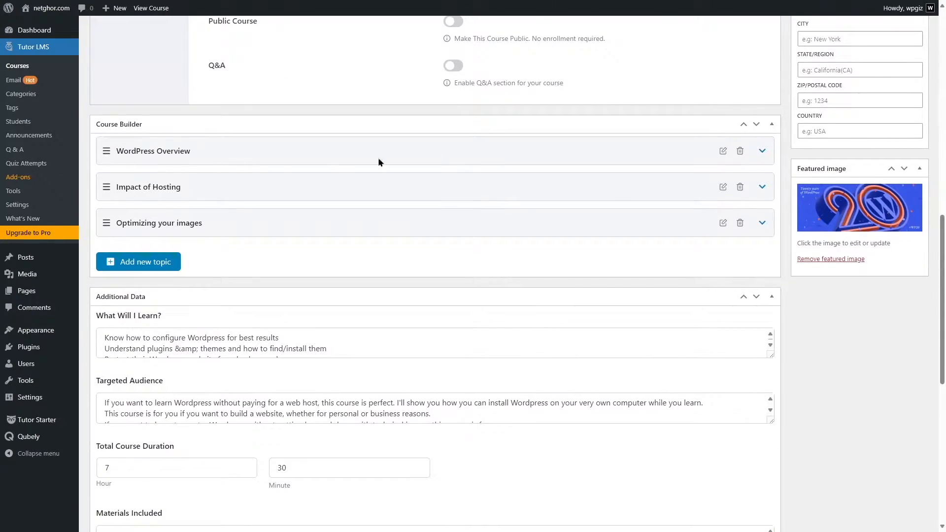
{"action": "left_click", "coordinate": [757, 154]}
{"action": "left_click", "coordinate": [759, 153]}
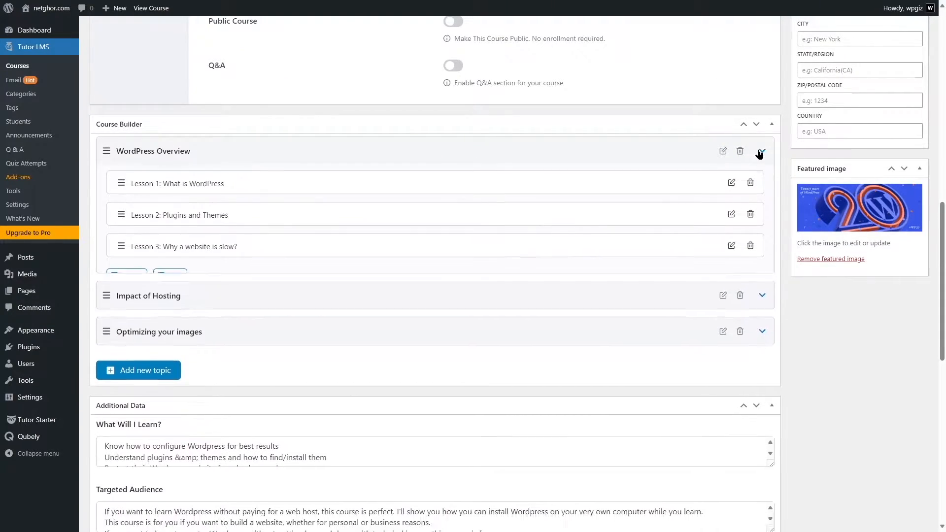
{"action": "scroll", "coordinate": [611, 148], "scroll_direction": "down", "scroll_amount": 6}
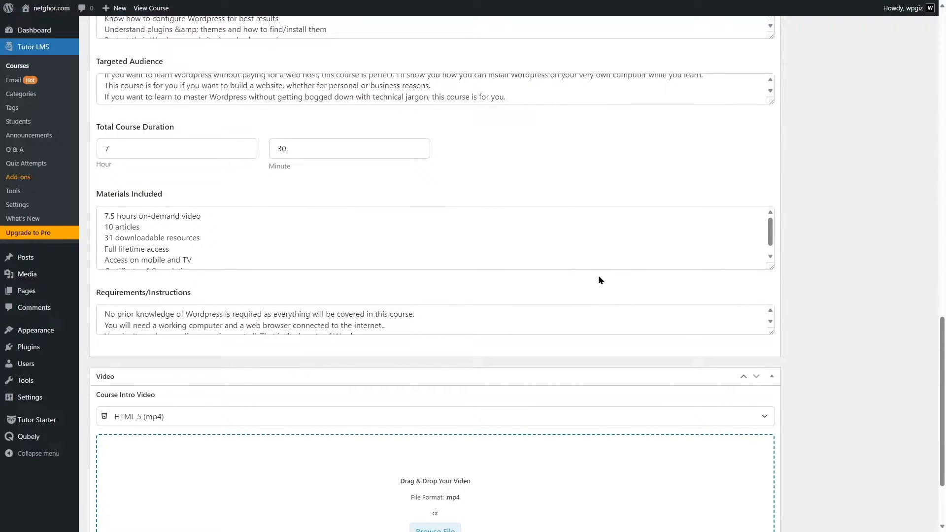
{"action": "scroll", "coordinate": [598, 275], "scroll_direction": "up", "scroll_amount": 10}
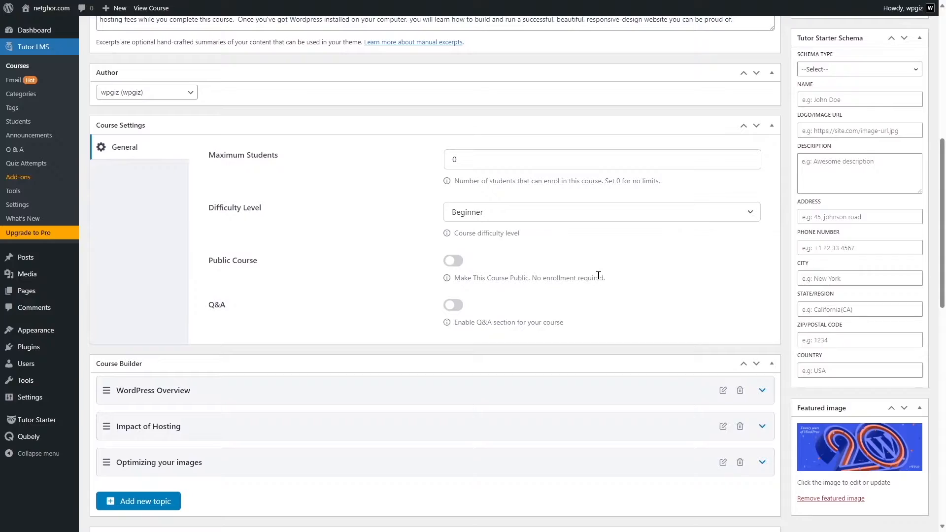
{"action": "scroll", "coordinate": [598, 274], "scroll_direction": "up", "scroll_amount": 8}
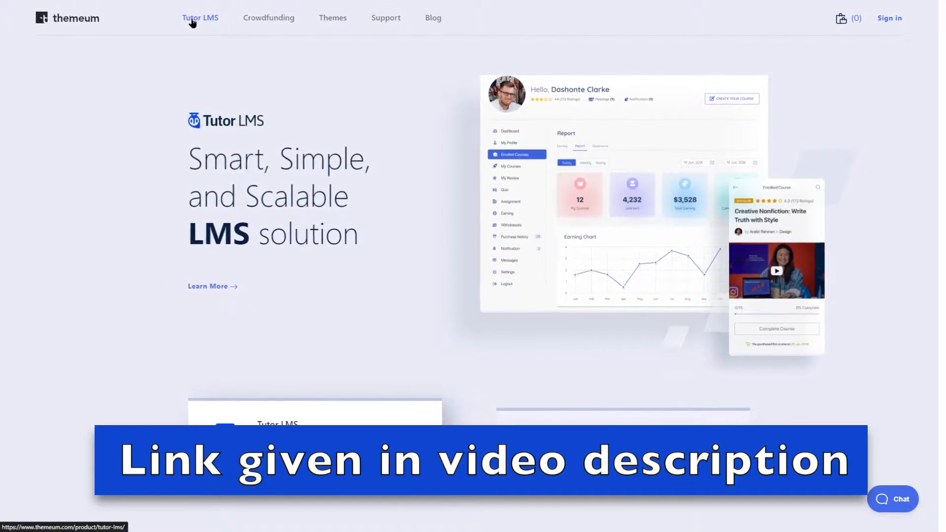
Open the Tutor LMS pricing page on the Themeum website and switch the plans from annual to lifetime pricing
{"action": "left_click", "coordinate": [191, 20]}
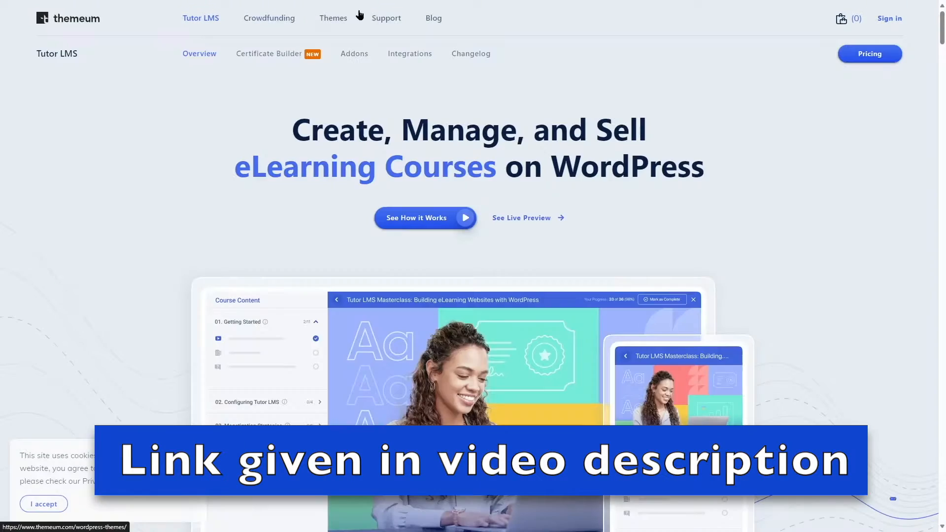
{"action": "left_click", "coordinate": [853, 58]}
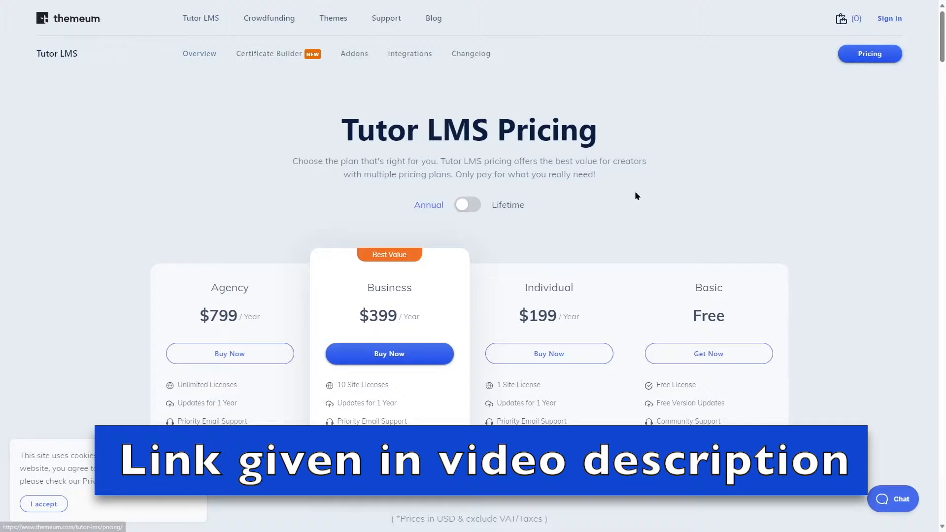
{"action": "scroll", "coordinate": [360, 130], "scroll_direction": "down", "scroll_amount": 2}
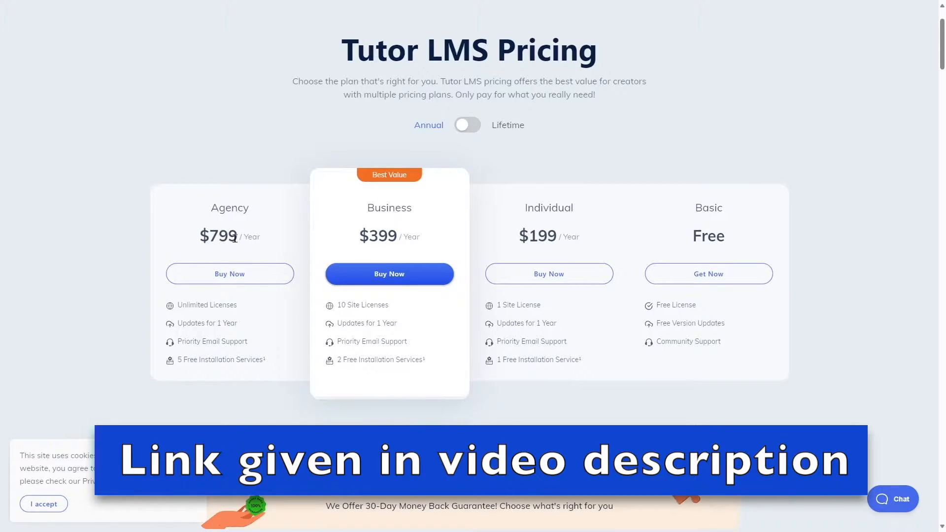
{"action": "left_click", "coordinate": [474, 130]}
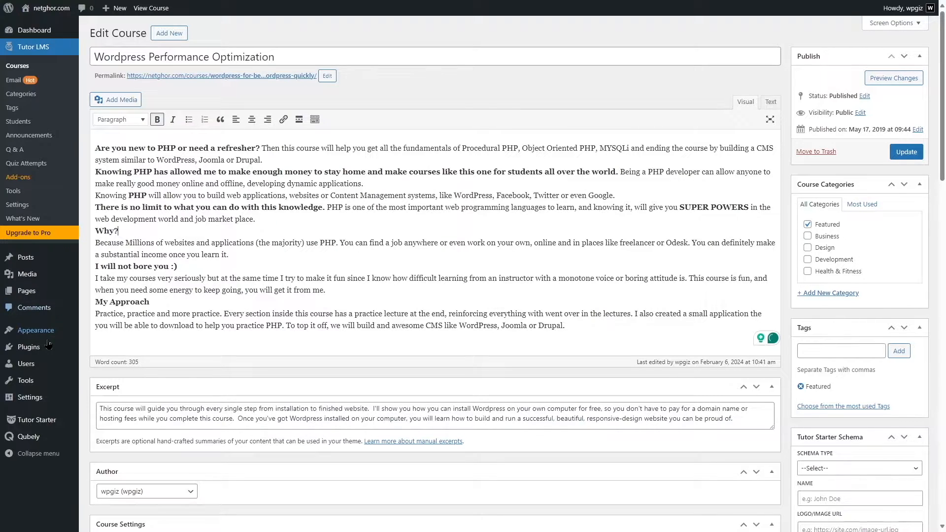
Install the Tutor LMS Pro plugin in WordPress by uploading tutor-pro-2.4.0.zip, and activate it
{"action": "mouse_move", "coordinate": [49, 345]}
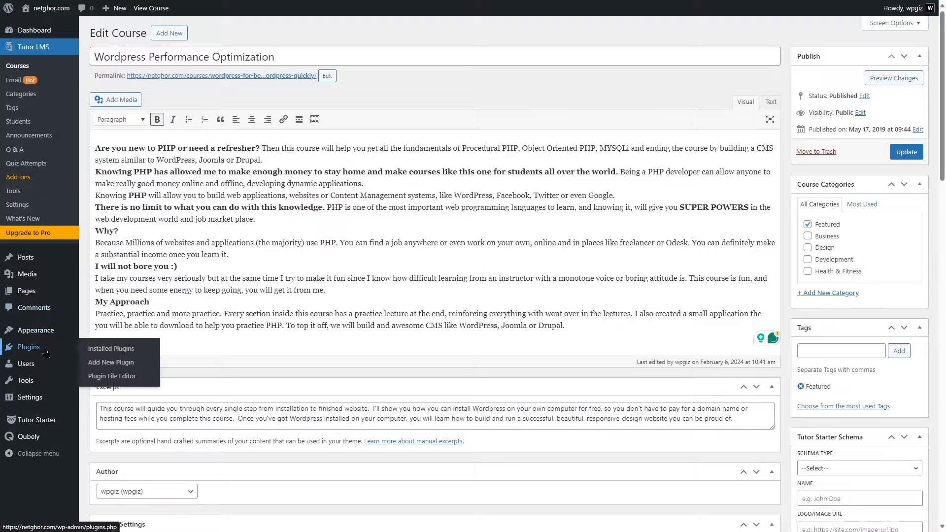
{"action": "left_click", "coordinate": [110, 363]}
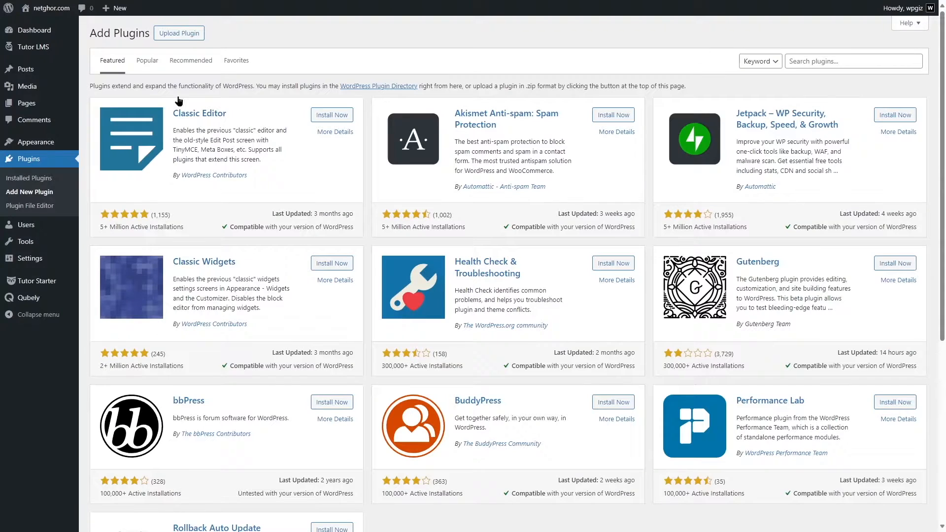
{"action": "left_click", "coordinate": [184, 38]}
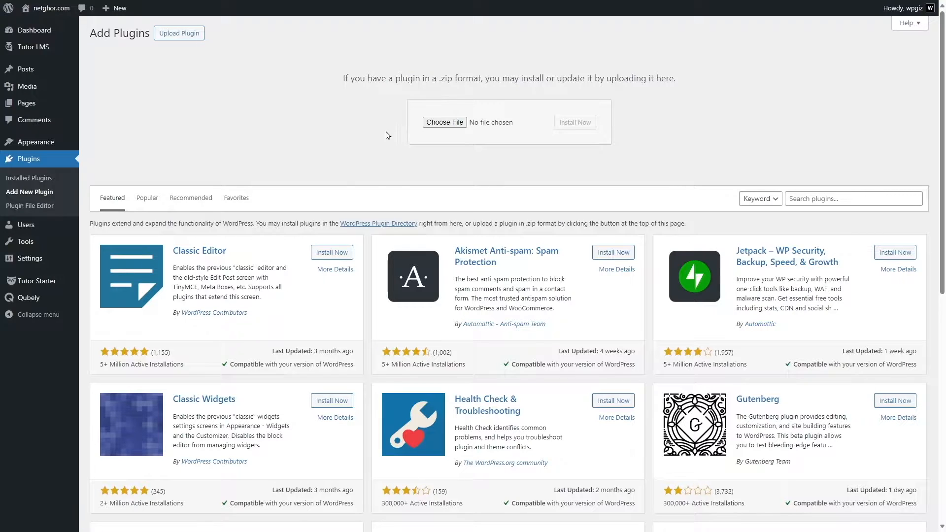
{"action": "left_click", "coordinate": [432, 125]}
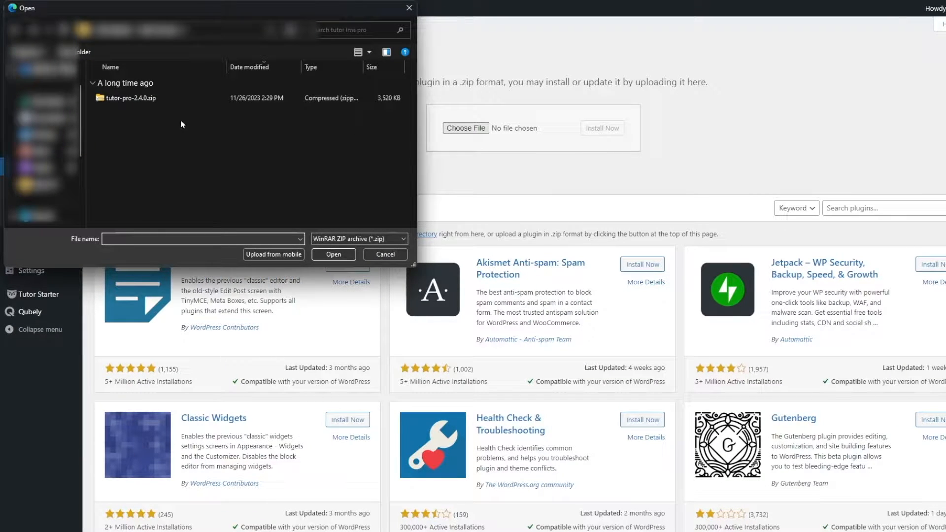
{"action": "left_click", "coordinate": [139, 102]}
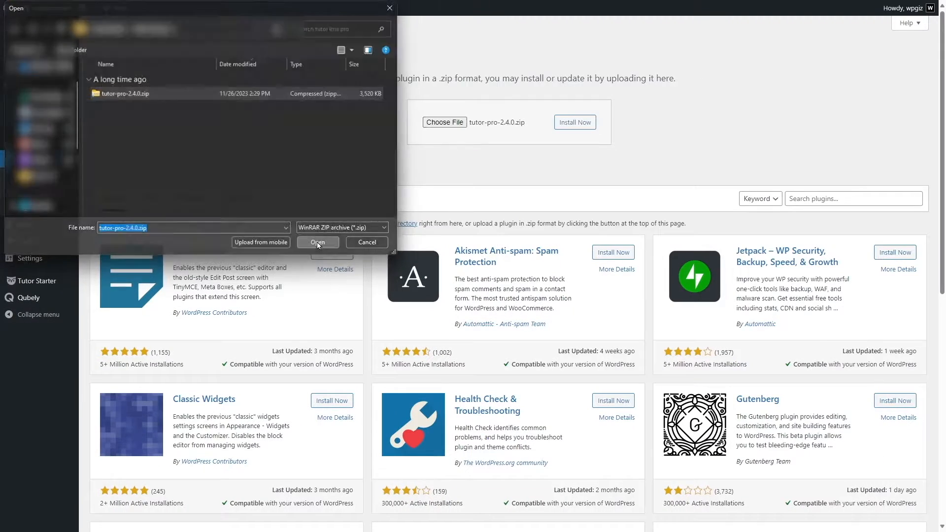
{"action": "left_click", "coordinate": [333, 254]}
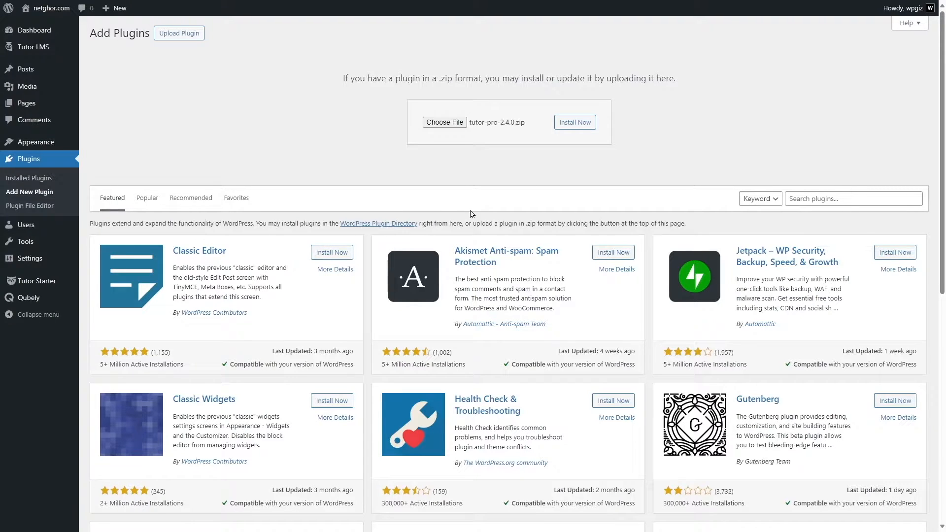
{"action": "left_click", "coordinate": [570, 125]}
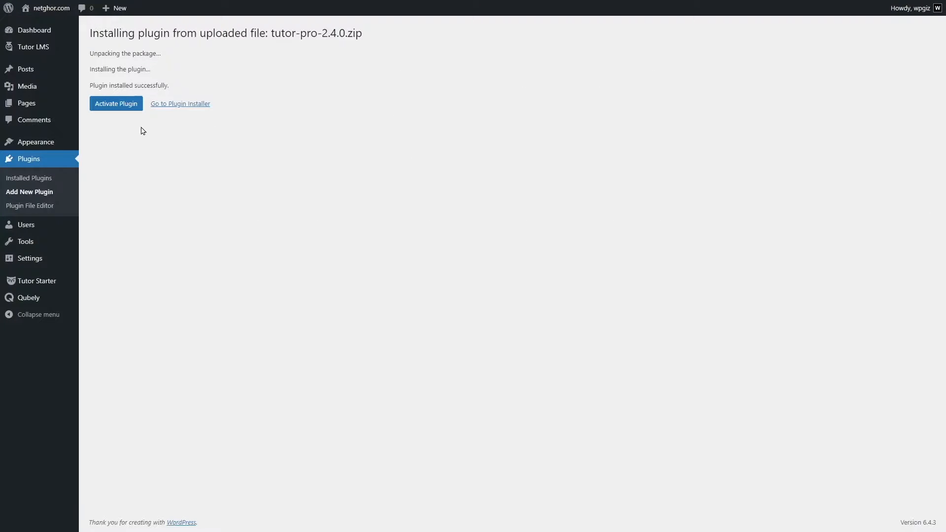
{"action": "left_click", "coordinate": [125, 109]}
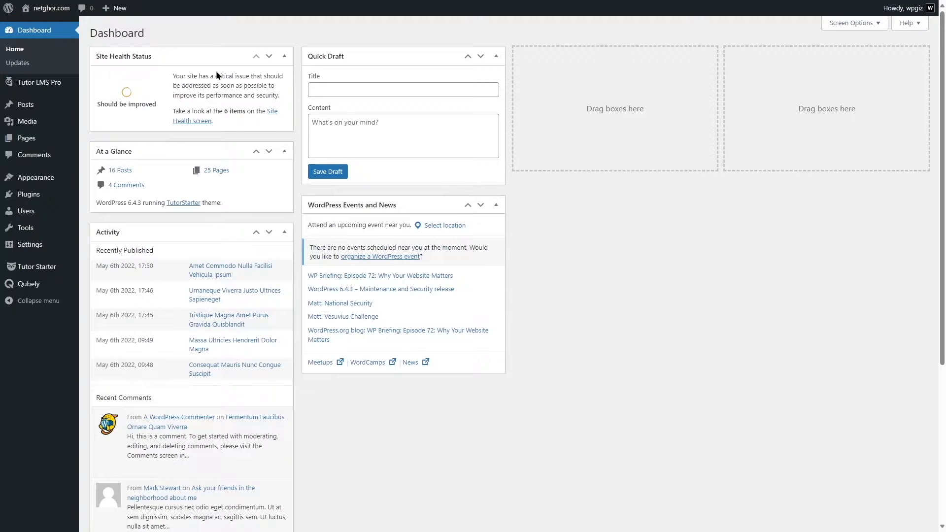
Create a new Tutor LMS Pro course titled "WordPress SEO" and publish it
{"action": "mouse_move", "coordinate": [39, 88]}
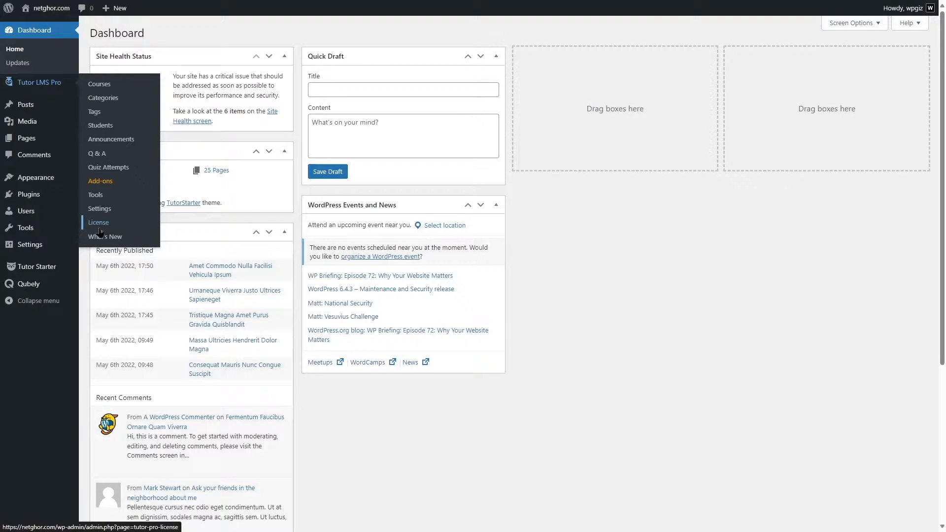
{"action": "left_click", "coordinate": [106, 85]}
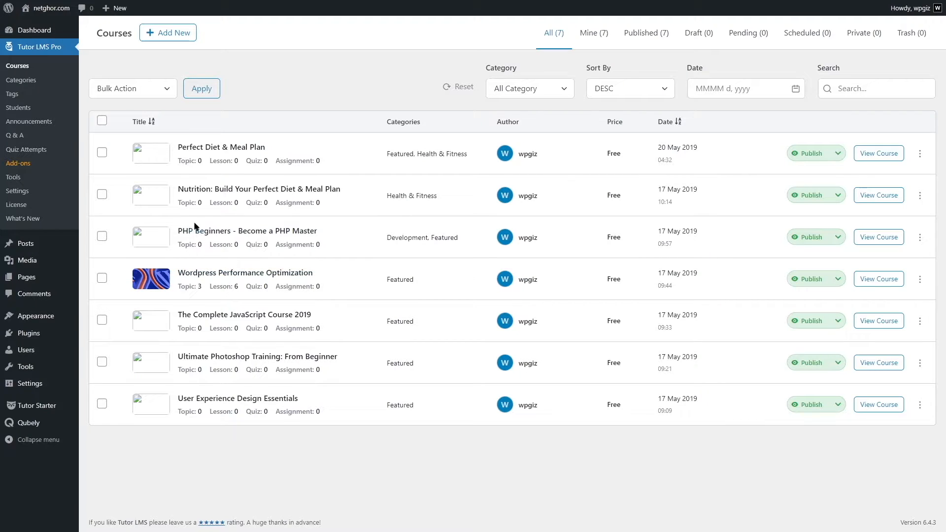
{"action": "left_click", "coordinate": [171, 36]}
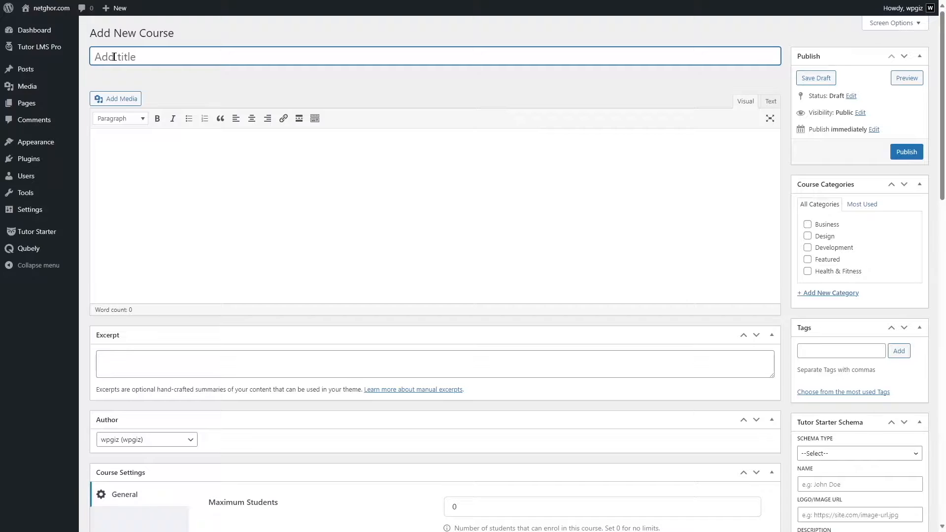
{"action": "type", "text": "WordPress SEO"}
{"action": "left_click", "coordinate": [905, 153]}
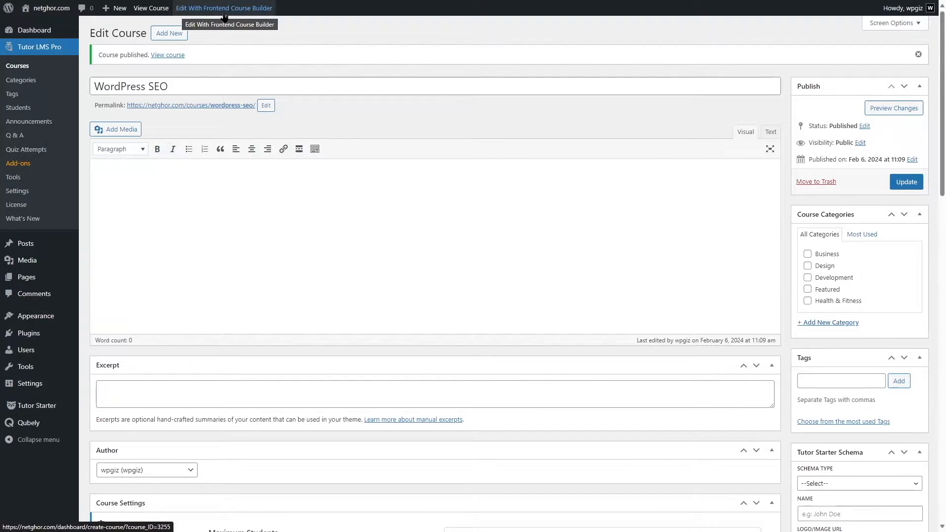
Open the WordPress SEO course in the frontend course builder and review its settings, thumbnail, video and course builder sections
{"action": "left_click", "coordinate": [258, 15]}
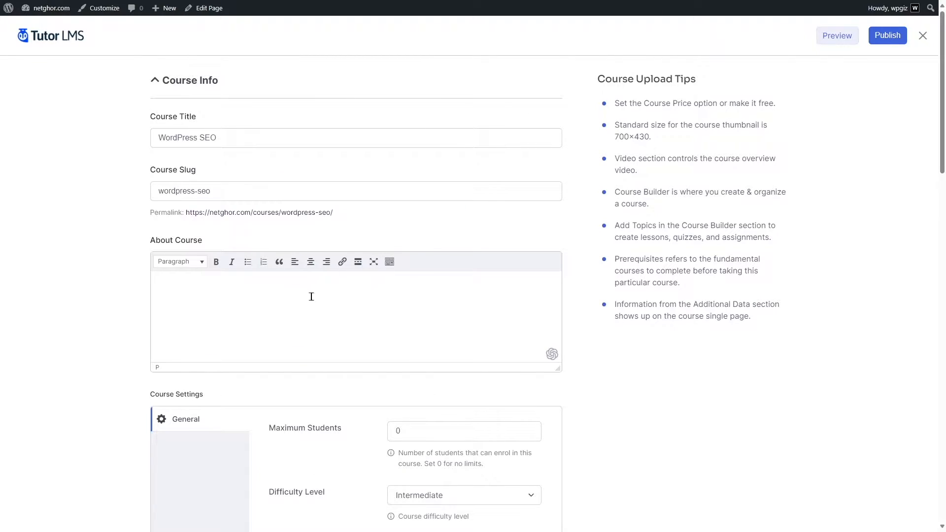
{"action": "scroll", "coordinate": [339, 306], "scroll_direction": "down", "scroll_amount": 5}
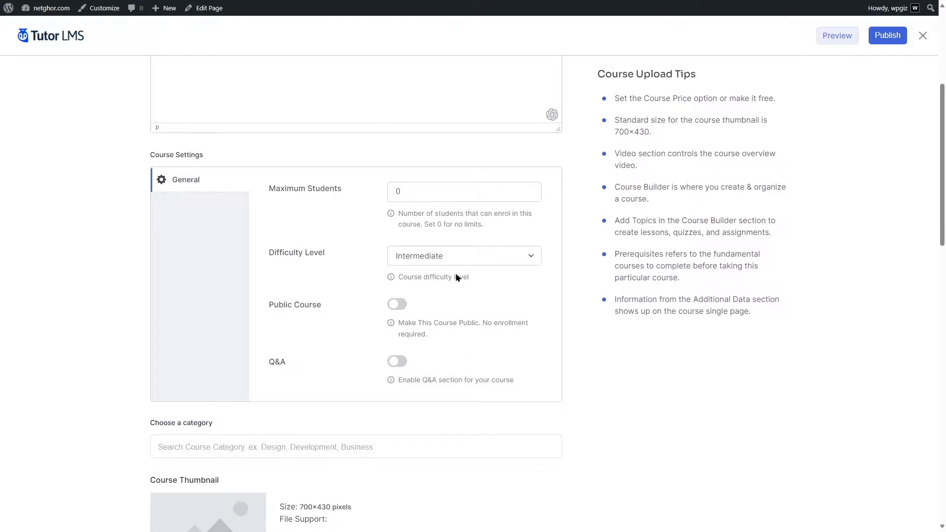
{"action": "scroll", "coordinate": [306, 267], "scroll_direction": "down", "scroll_amount": 3}
{"action": "scroll", "coordinate": [197, 283], "scroll_direction": "down", "scroll_amount": 8}
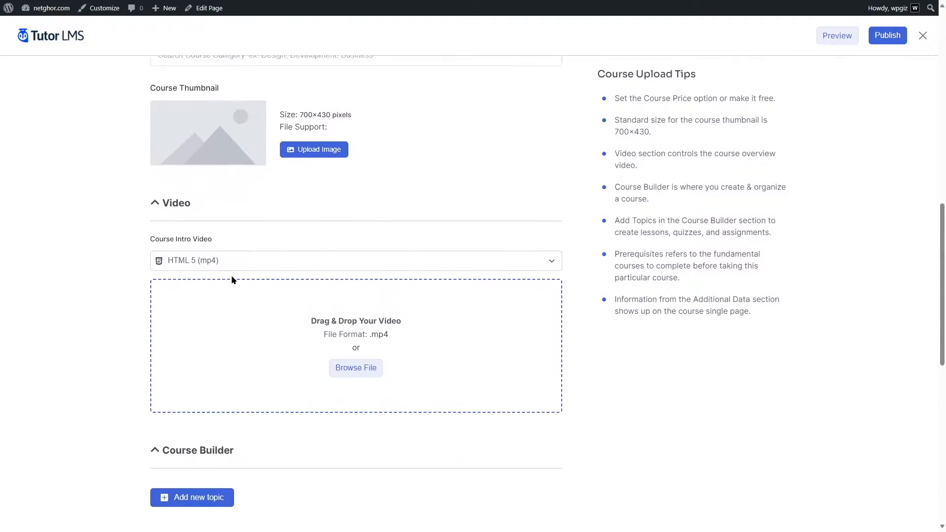
Review the course builder's Course Builder and Additional Data sections, and the course title and slug fields
{"action": "scroll", "coordinate": [156, 273], "scroll_direction": "down", "scroll_amount": 3}
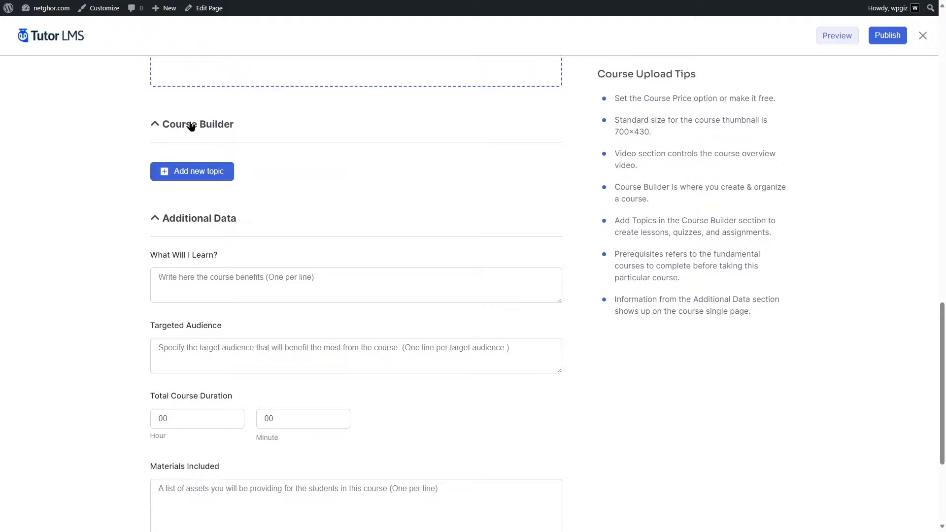
{"action": "scroll", "coordinate": [237, 169], "scroll_direction": "down", "scroll_amount": 4}
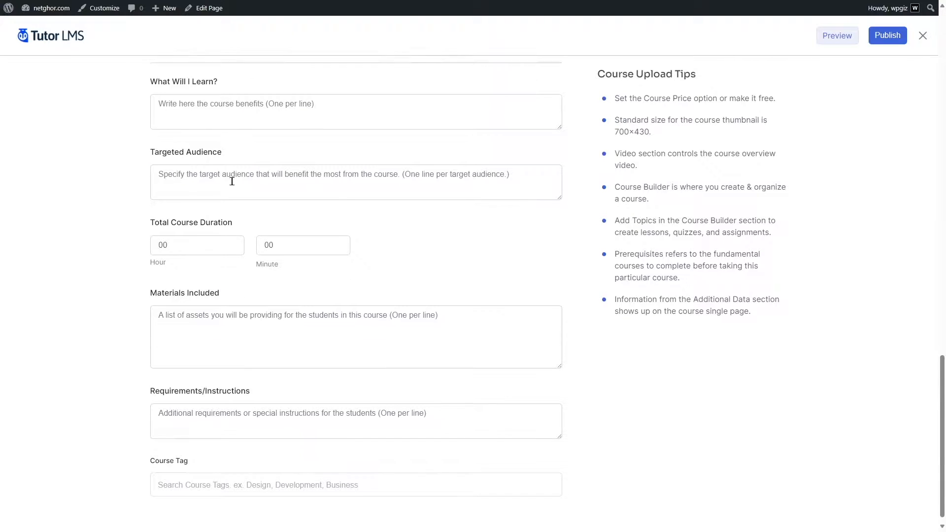
{"action": "scroll", "coordinate": [233, 305], "scroll_direction": "up", "scroll_amount": 2}
{"action": "scroll", "coordinate": [272, 363], "scroll_direction": "up", "scroll_amount": 20}
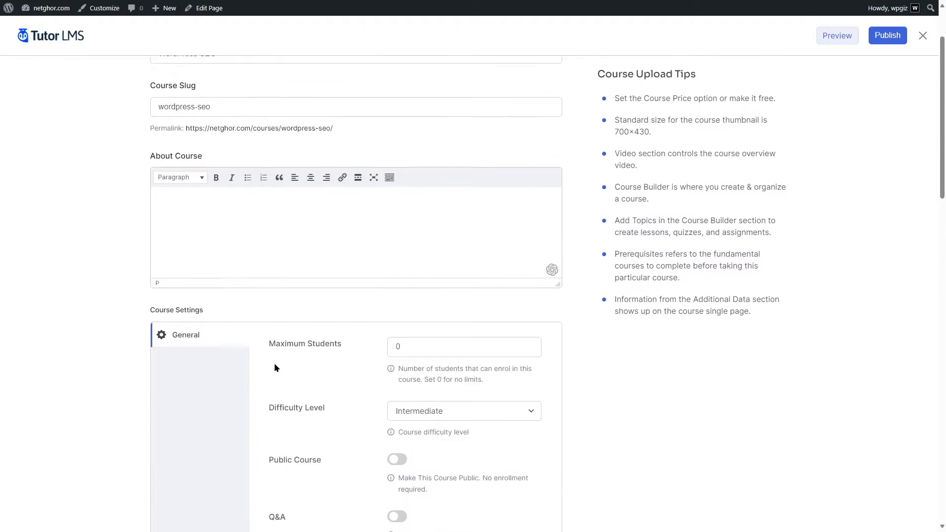
{"action": "left_click_drag", "start_coordinate": [217, 139], "coordinate": [158, 139]}
{"action": "left_click", "coordinate": [129, 155]}
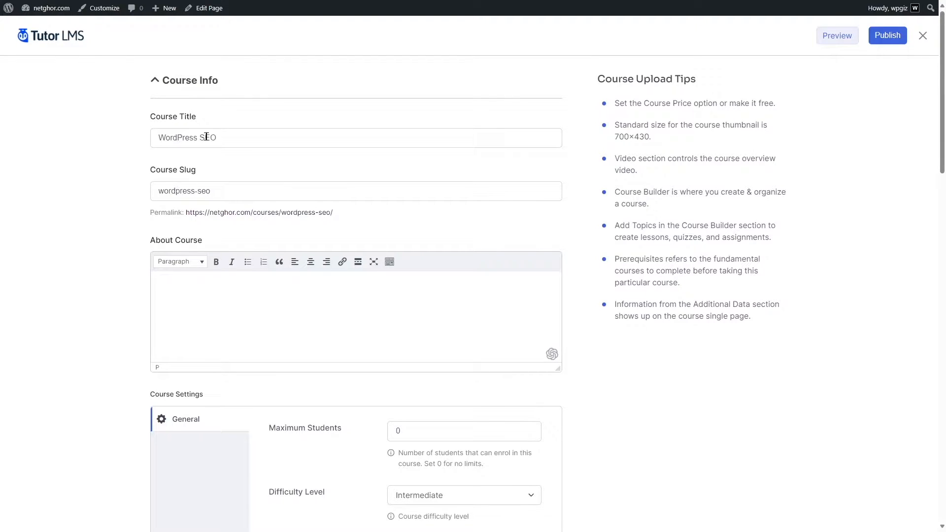
{"action": "left_click_drag", "start_coordinate": [216, 138], "coordinate": [161, 137]}
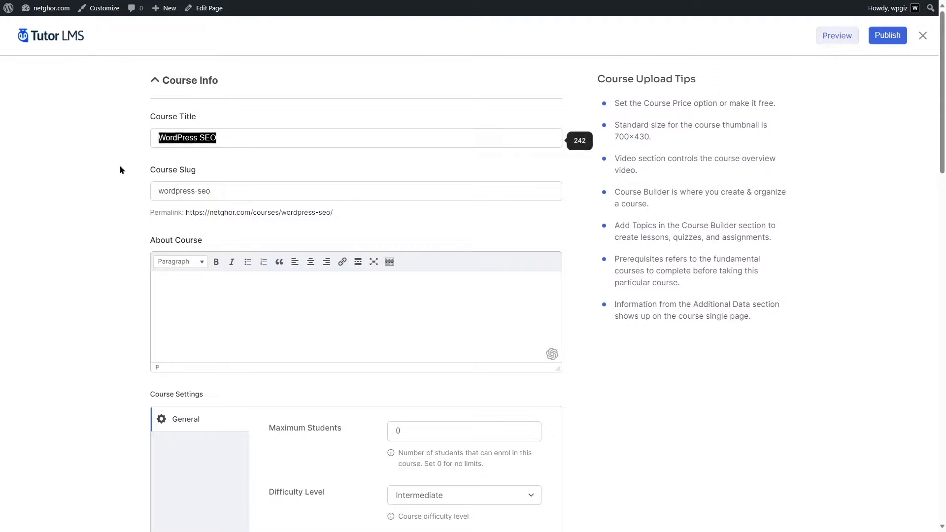
{"action": "left_click", "coordinate": [161, 138]}
{"action": "left_click", "coordinate": [171, 190]}
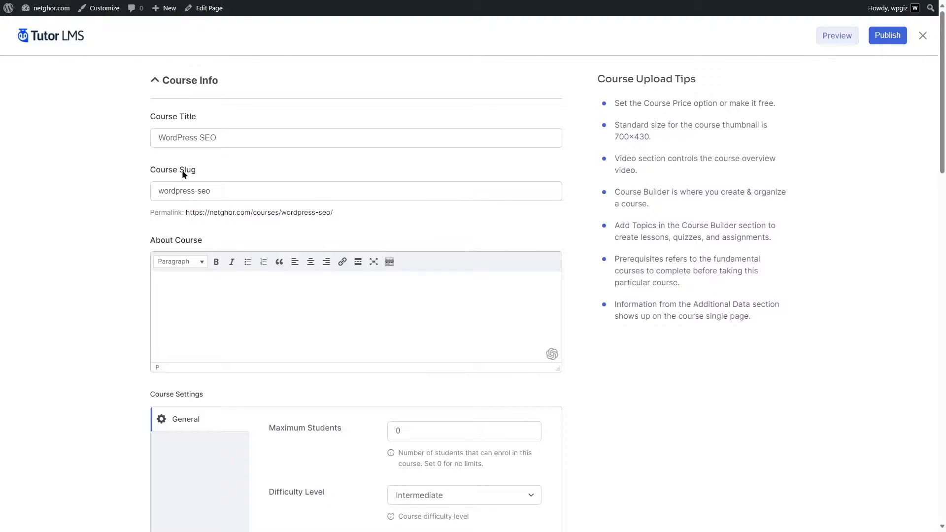
{"action": "left_click_drag", "start_coordinate": [158, 190], "coordinate": [194, 191]}
{"action": "left_click", "coordinate": [197, 191]}
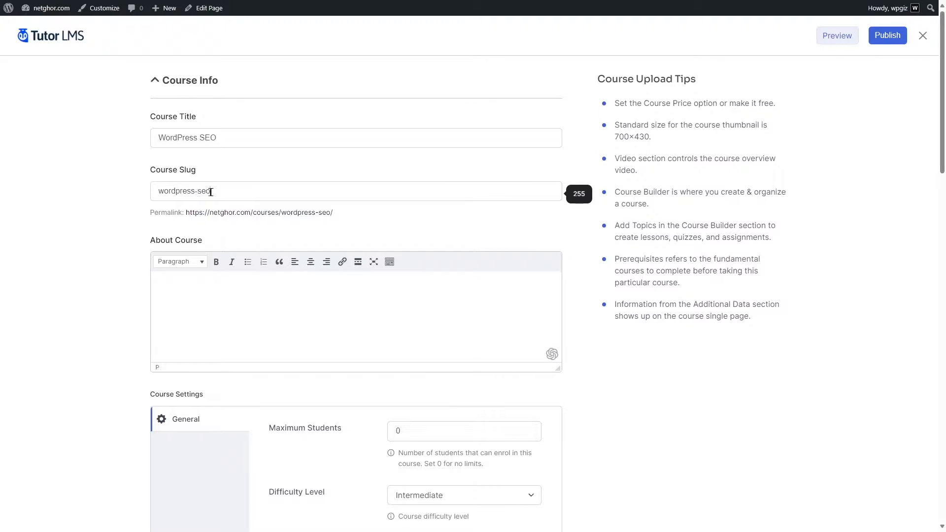
{"action": "left_click", "coordinate": [120, 194]}
Paste the copied PHP course description into the About Course field
{"action": "scroll", "coordinate": [122, 176], "scroll_direction": "down", "scroll_amount": 1}
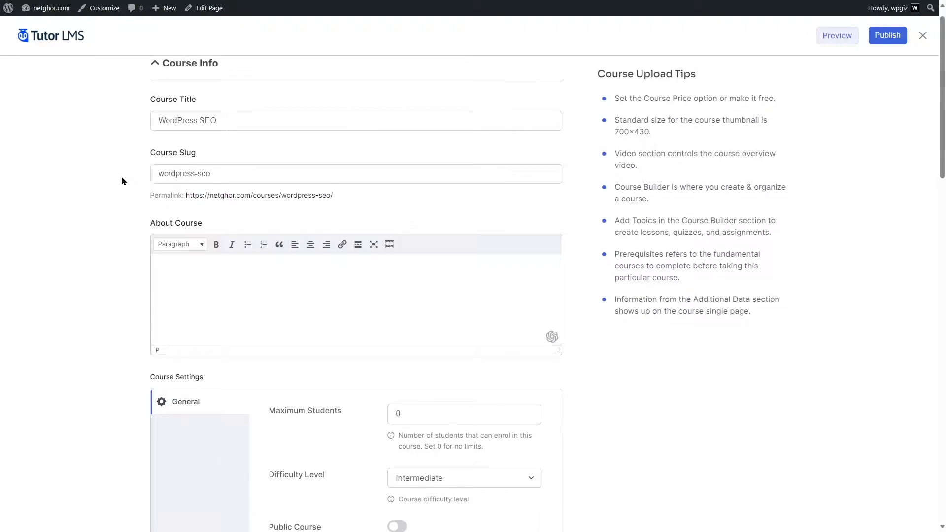
{"action": "scroll", "coordinate": [121, 176], "scroll_direction": "down", "scroll_amount": 1}
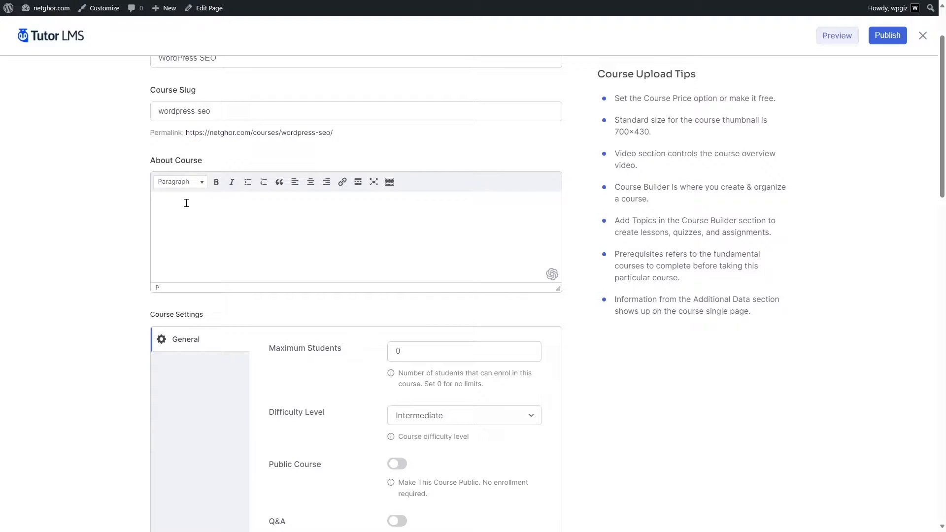
{"action": "key", "text": "ctrl+v"}
{"action": "scroll", "coordinate": [268, 251], "scroll_direction": "up", "scroll_amount": 3}
{"action": "scroll", "coordinate": [270, 253], "scroll_direction": "up", "scroll_amount": 3}
Remove and reapply bold on "Are you new to PHP or need a refresher?" in the course description, and check the paragraph styles
{"action": "left_click_drag", "start_coordinate": [323, 206], "coordinate": [156, 205]}
{"action": "left_click", "coordinate": [216, 181]}
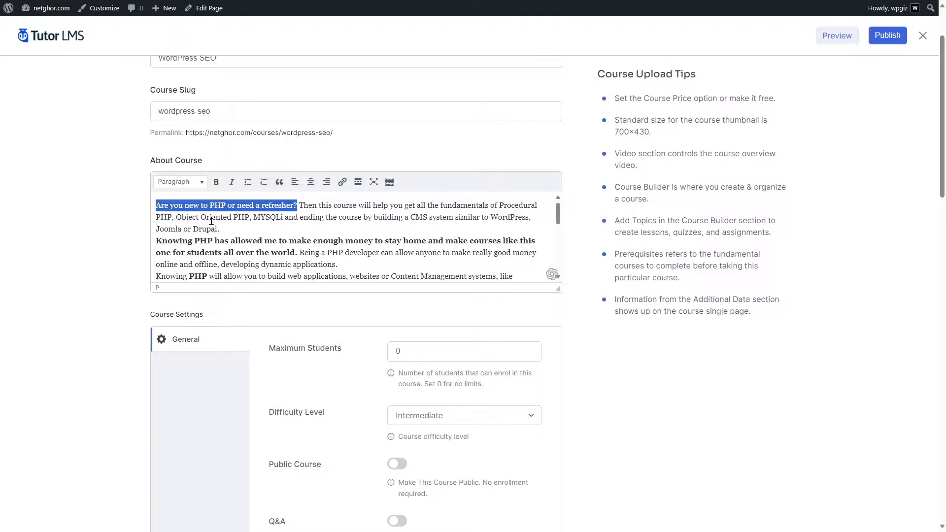
{"action": "left_click", "coordinate": [211, 237]}
{"action": "left_click", "coordinate": [296, 206]}
{"action": "left_click", "coordinate": [169, 206]}
{"action": "left_click_drag", "start_coordinate": [156, 206], "coordinate": [298, 206]}
{"action": "left_click", "coordinate": [215, 183]}
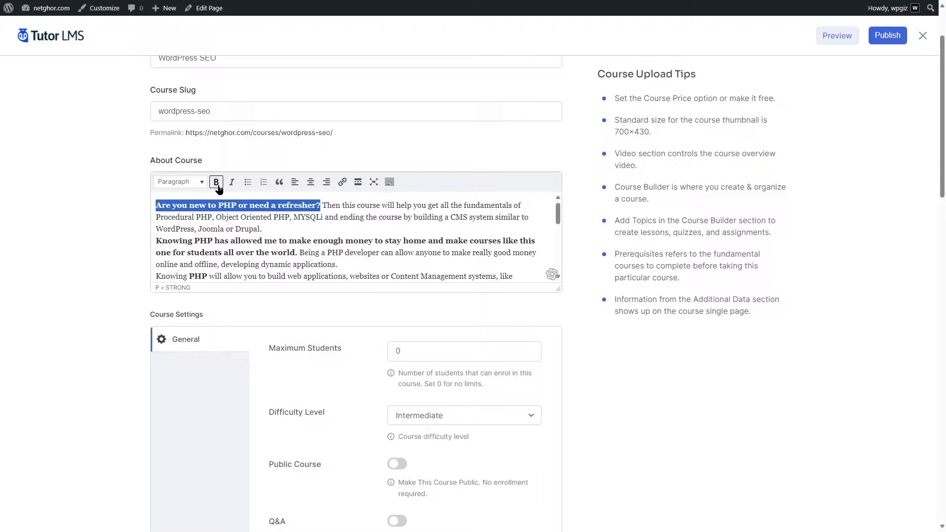
{"action": "left_click", "coordinate": [201, 183]}
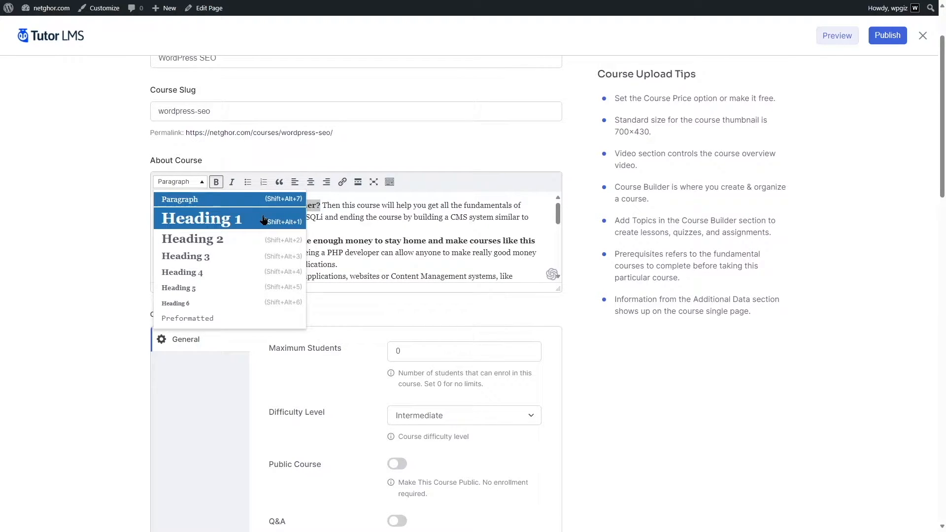
{"action": "left_click", "coordinate": [368, 230]}
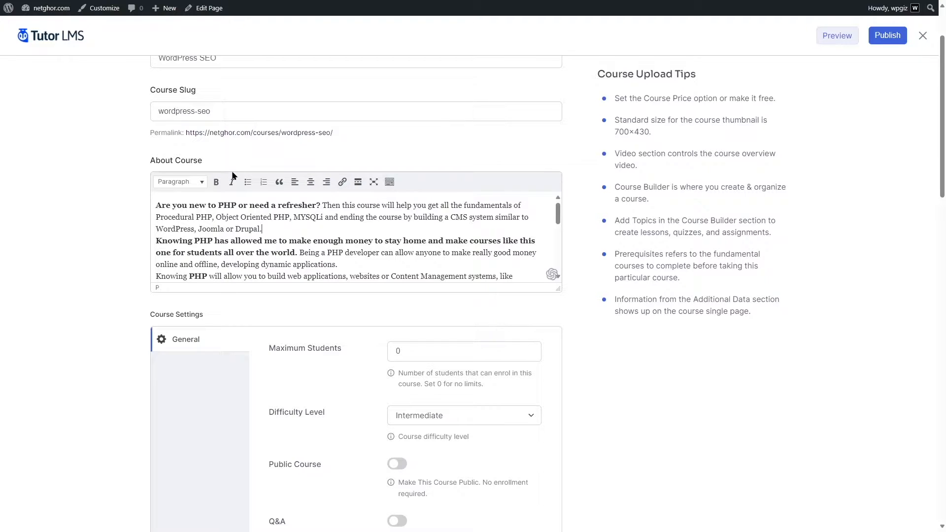
In the general course settings, set the difficulty level to Beginner and enable Q&A, leaving Public Course off
{"action": "scroll", "coordinate": [233, 176], "scroll_direction": "down", "scroll_amount": 3}
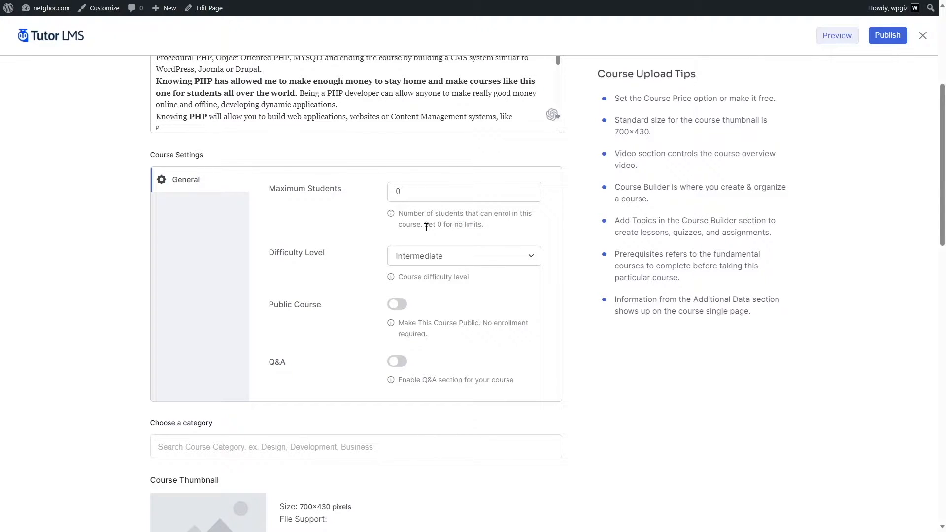
{"action": "left_click_drag", "start_coordinate": [424, 226], "coordinate": [483, 227]}
{"action": "left_click", "coordinate": [486, 227]}
{"action": "left_click", "coordinate": [450, 260]}
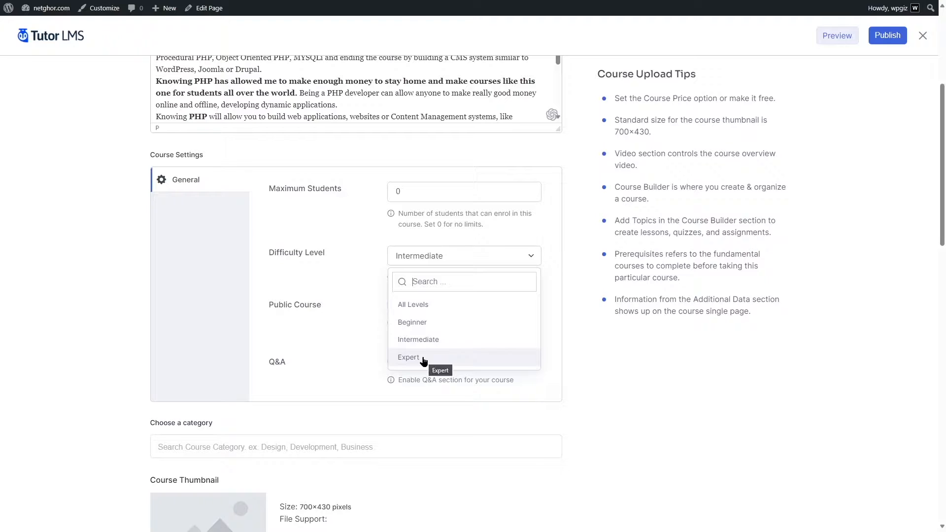
{"action": "left_click", "coordinate": [414, 326]}
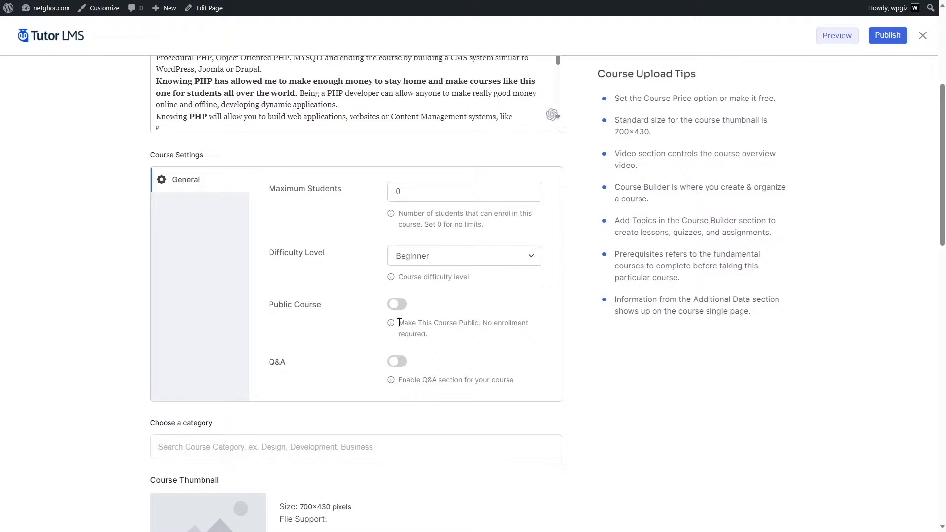
{"action": "left_click", "coordinate": [398, 307]}
{"action": "left_click", "coordinate": [392, 307]}
{"action": "left_click", "coordinate": [399, 363]}
Check the available course categories without choosing one, and publish the updated WordPress SEO course
{"action": "scroll", "coordinate": [400, 369], "scroll_direction": "down", "scroll_amount": 3}
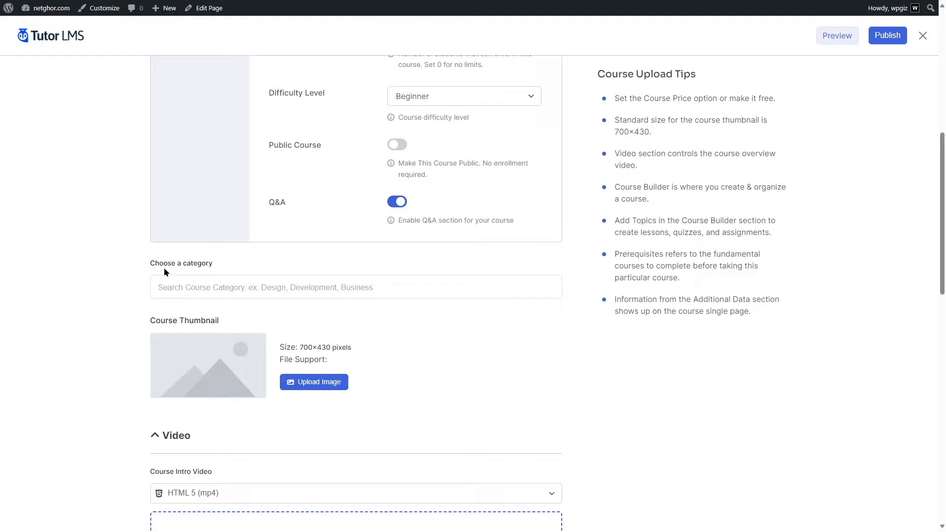
{"action": "left_click", "coordinate": [186, 285]}
{"action": "left_click", "coordinate": [186, 288]}
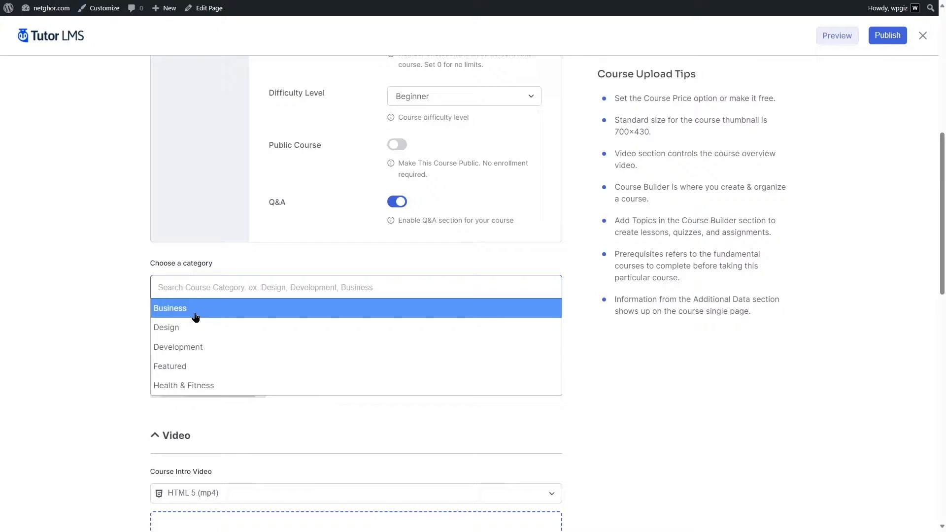
{"action": "left_click", "coordinate": [114, 308]}
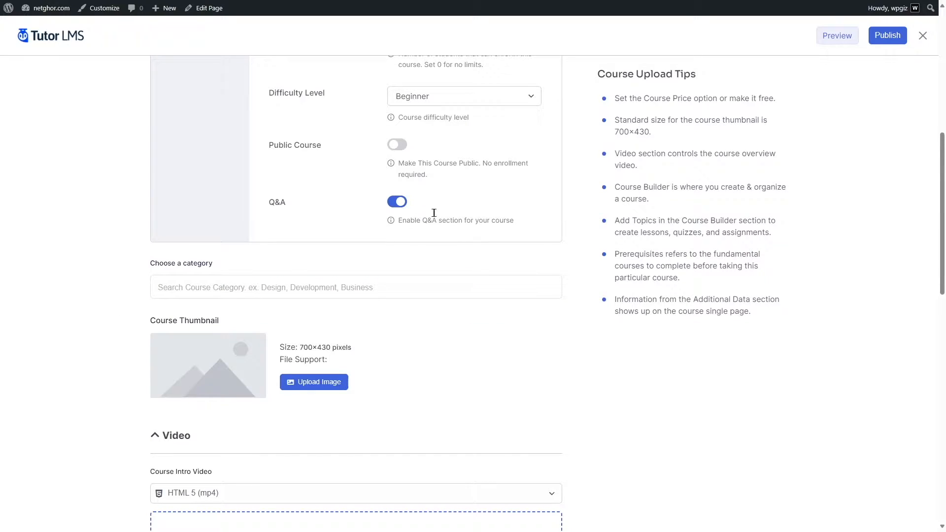
{"action": "left_click", "coordinate": [885, 37]}
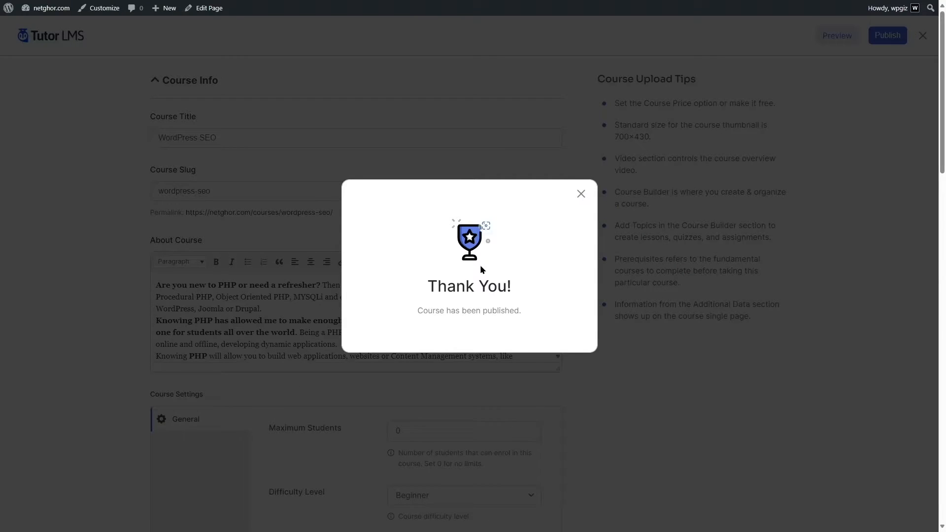
{"action": "key", "text": "Escape"}
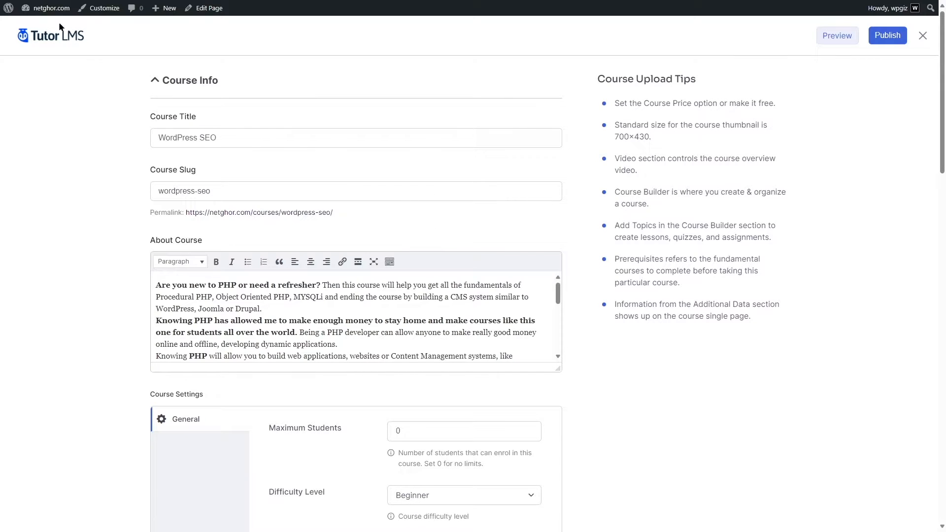
Open the Tutor LMS Pro course categories in the WordPress dashboard and add a category named "SEO" with no parent
{"action": "mouse_move", "coordinate": [52, 8]}
{"action": "left_click", "coordinate": [47, 25]}
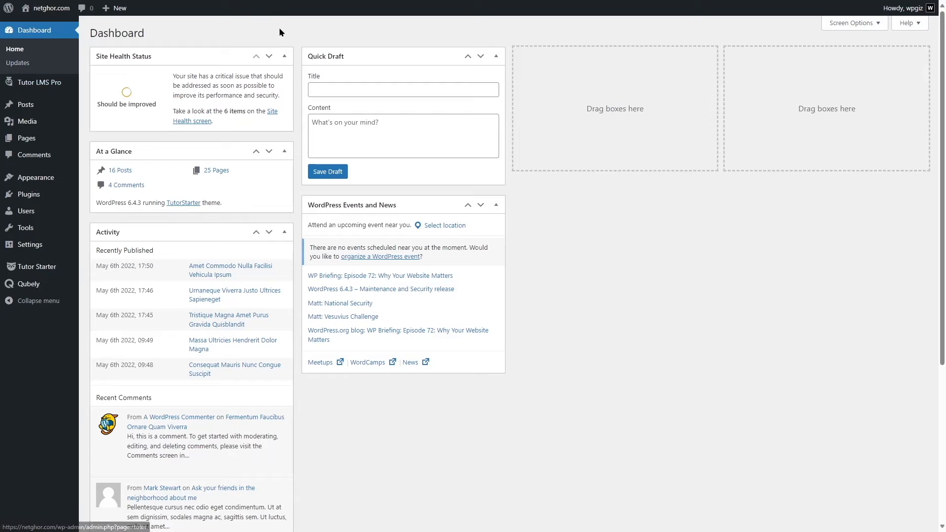
{"action": "mouse_move", "coordinate": [39, 83]}
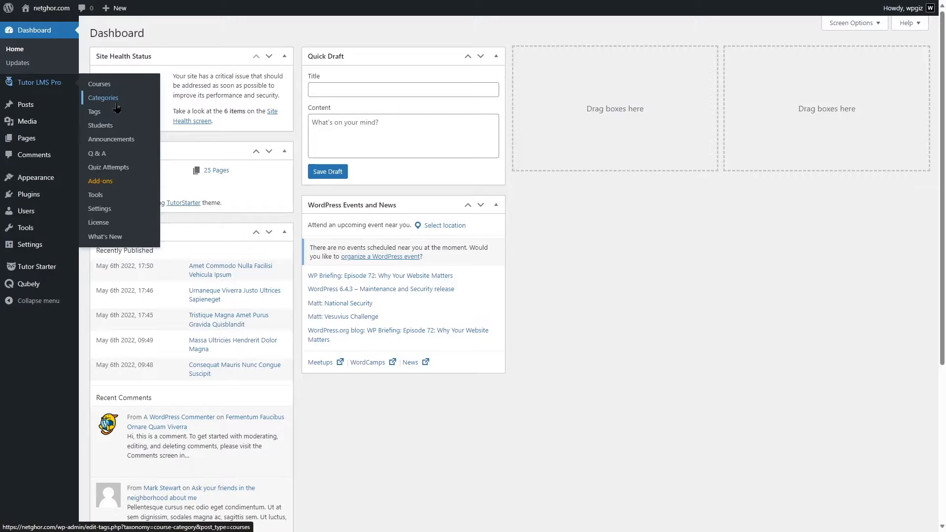
{"action": "left_click", "coordinate": [103, 98]}
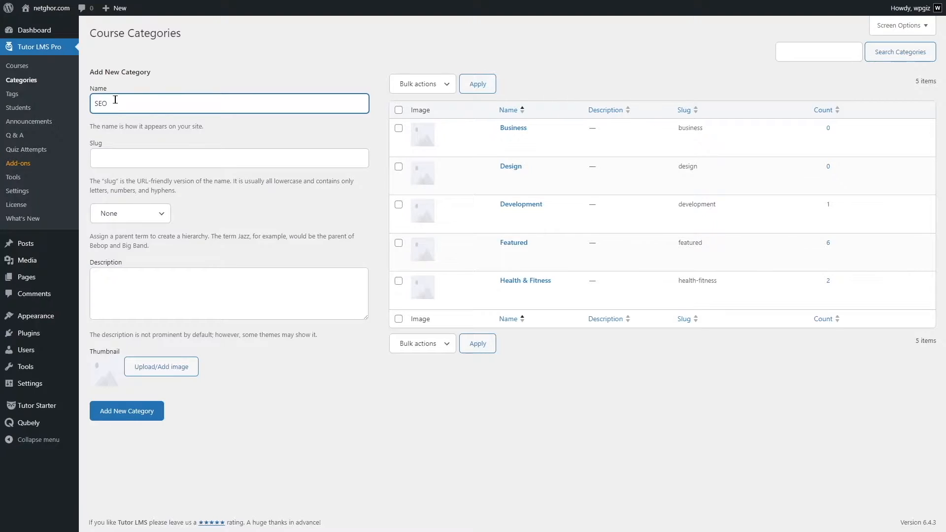
{"action": "left_click", "coordinate": [134, 163]}
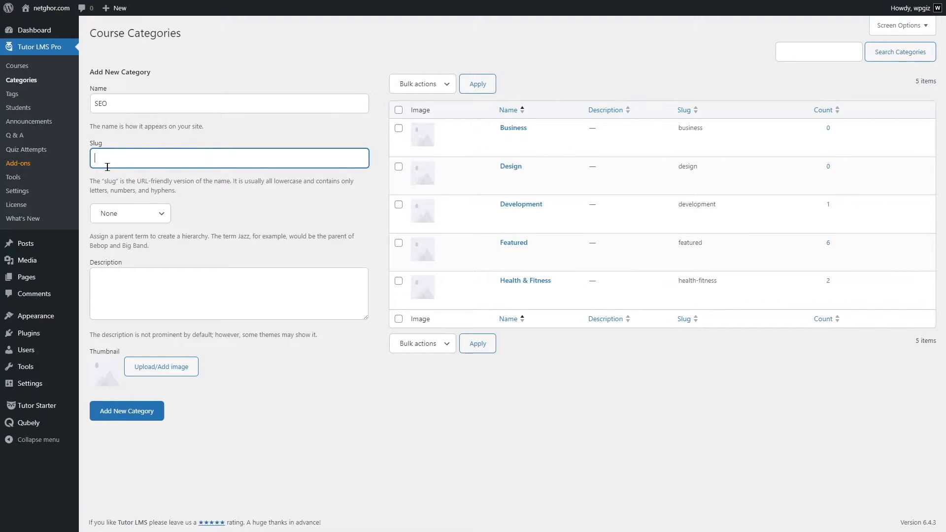
{"action": "left_click", "coordinate": [115, 213]}
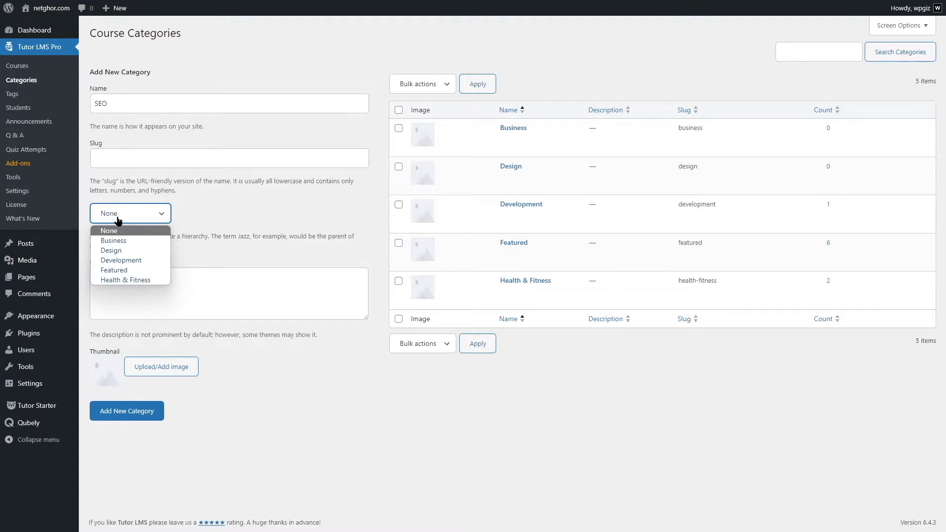
{"action": "left_click", "coordinate": [214, 236]}
{"action": "left_click", "coordinate": [147, 290]}
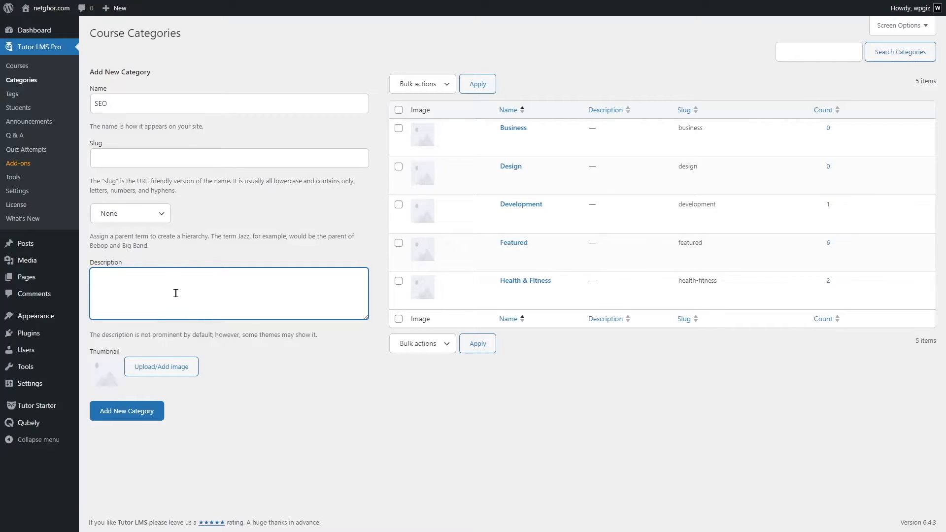
{"action": "left_click", "coordinate": [126, 417]}
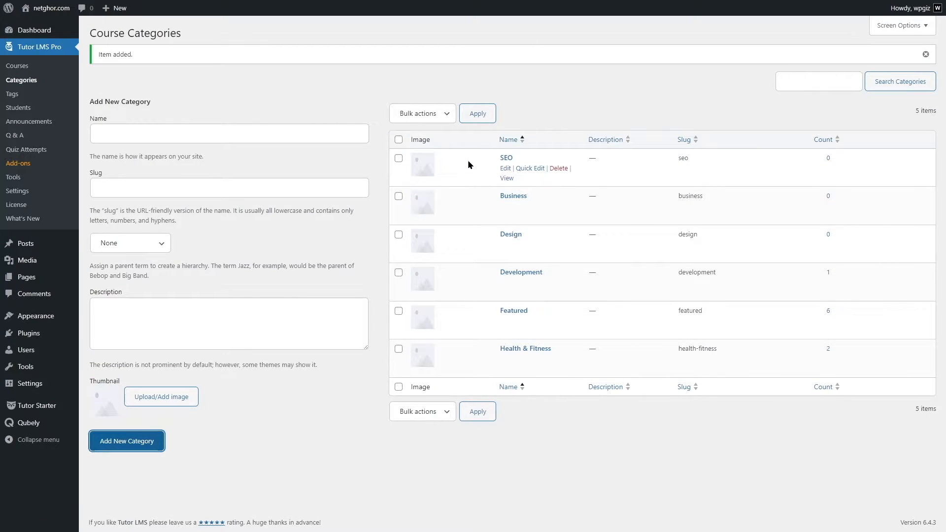
Open the WordPress SEO course page from the Tutor LMS Pro course list and examine its layout and description
{"action": "left_click", "coordinate": [17, 66]}
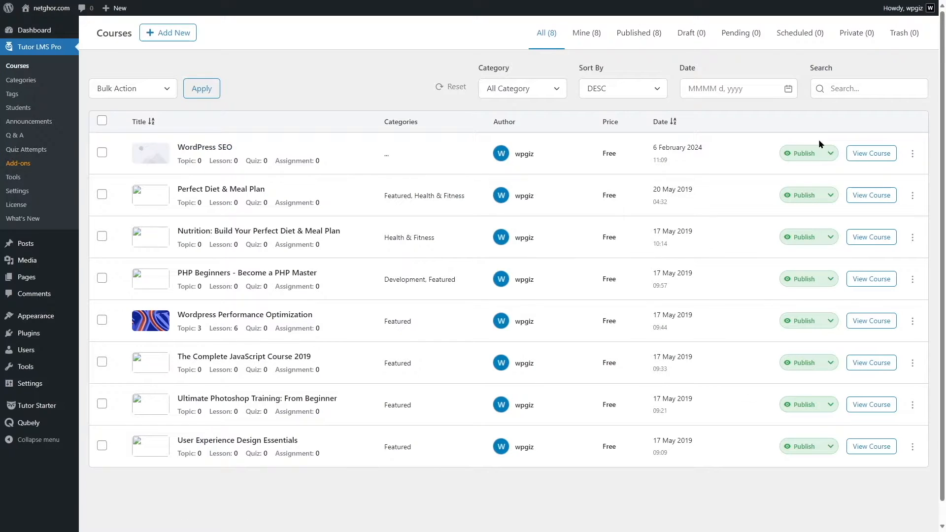
{"action": "left_click", "coordinate": [864, 153]}
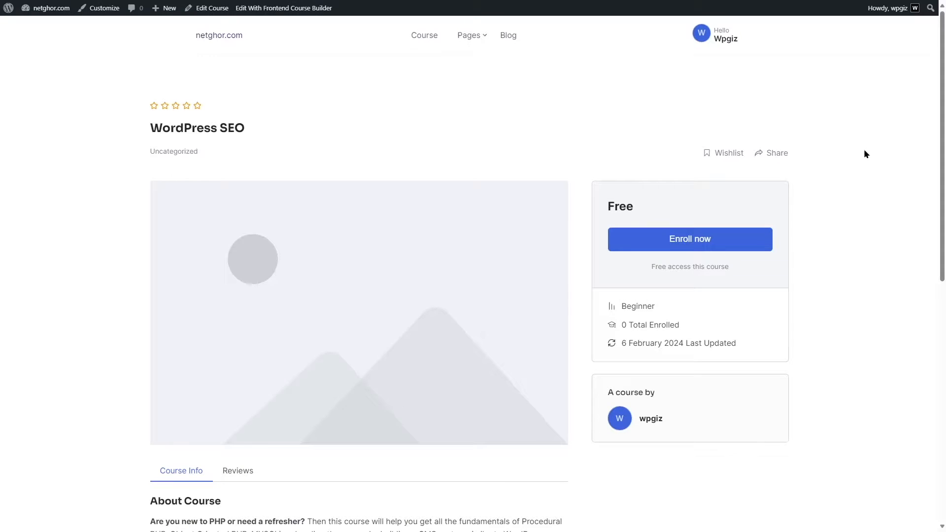
{"action": "scroll", "coordinate": [399, 150], "scroll_direction": "down", "scroll_amount": 5}
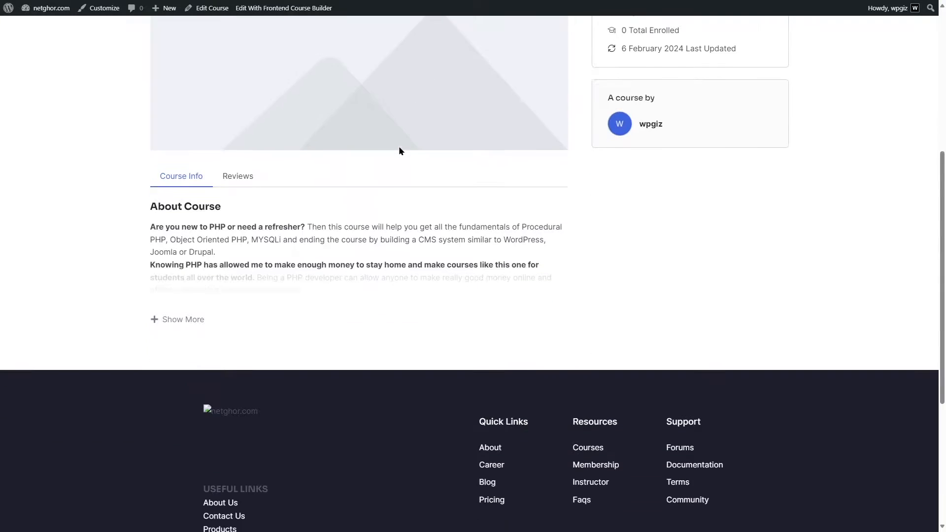
{"action": "scroll", "coordinate": [399, 150], "scroll_direction": "up", "scroll_amount": 5}
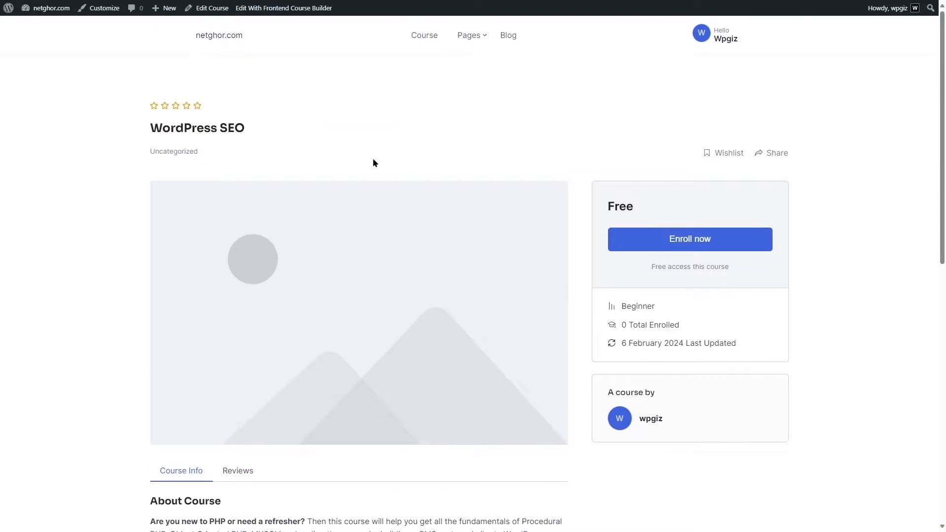
{"action": "scroll", "coordinate": [276, 197], "scroll_direction": "down", "scroll_amount": 2}
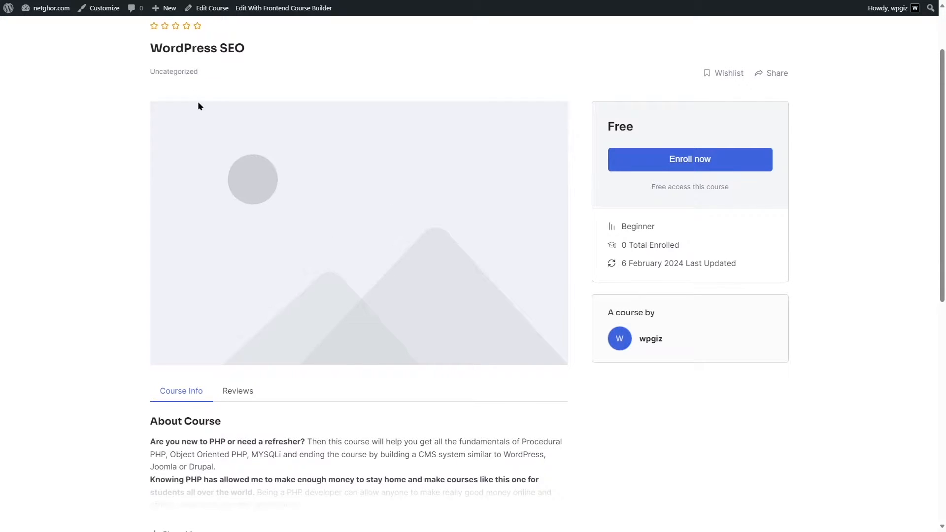
{"action": "scroll", "coordinate": [197, 197], "scroll_direction": "down", "scroll_amount": 3}
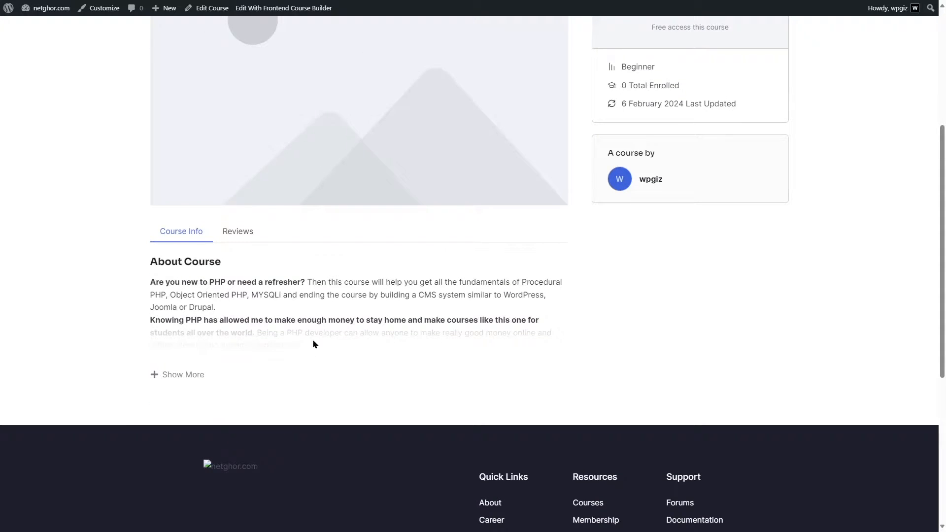
{"action": "scroll", "coordinate": [318, 357], "scroll_direction": "down", "scroll_amount": 2}
{"action": "scroll", "coordinate": [324, 381], "scroll_direction": "up", "scroll_amount": 7}
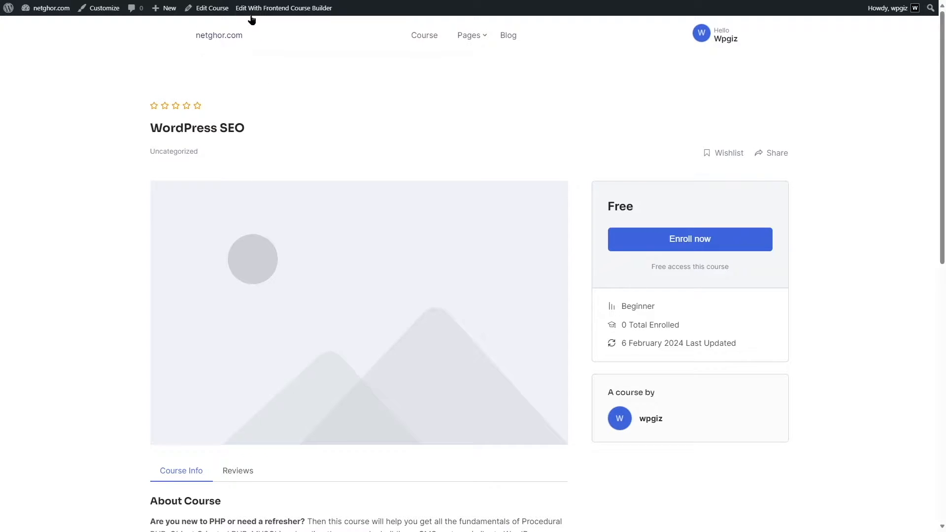
Open the WordPress SEO course in the frontend course builder and assign it the SEO and Development categories
{"action": "left_click", "coordinate": [291, 11]}
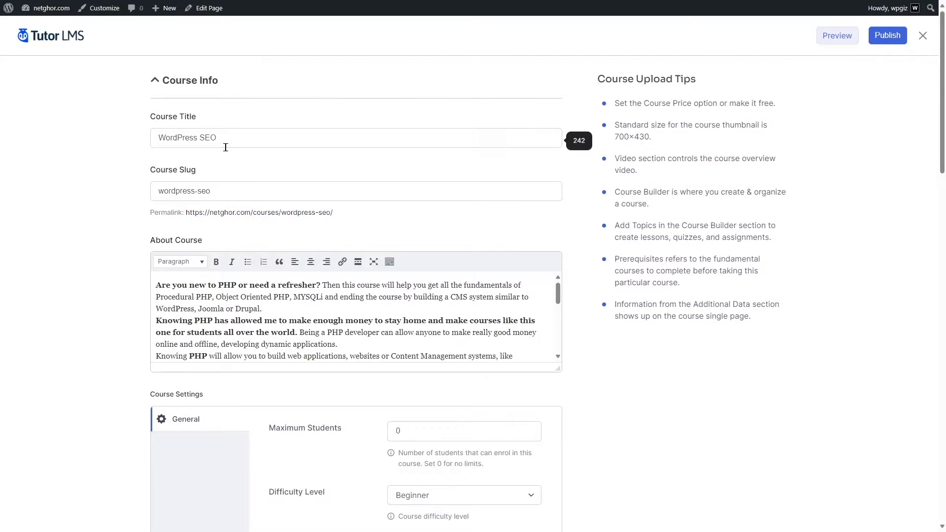
{"action": "scroll", "coordinate": [226, 148], "scroll_direction": "down", "scroll_amount": 8}
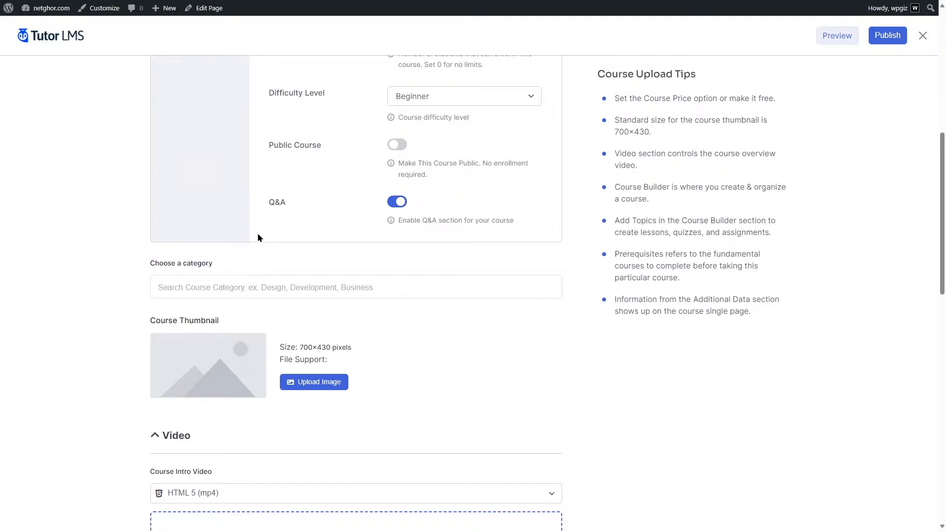
{"action": "left_click", "coordinate": [257, 285]}
{"action": "scroll", "coordinate": [256, 361], "scroll_direction": "down", "scroll_amount": 1}
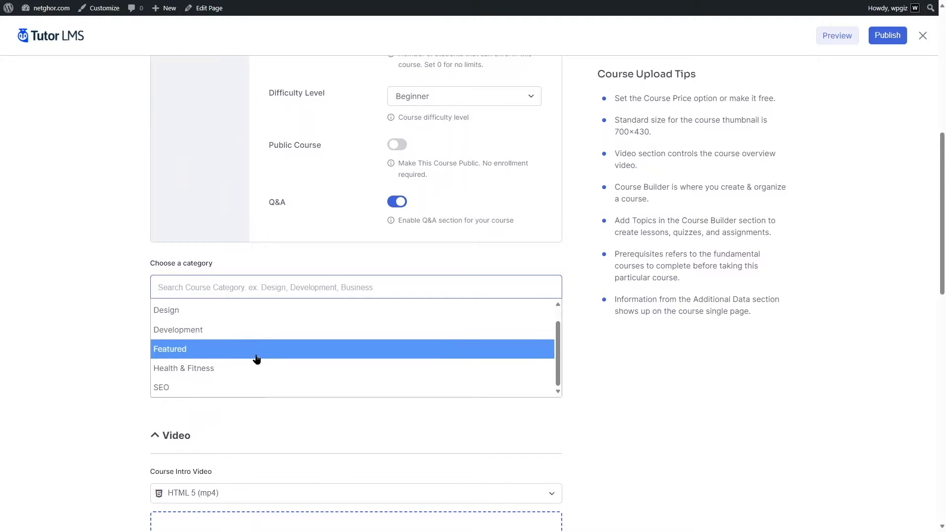
{"action": "left_click", "coordinate": [168, 389]}
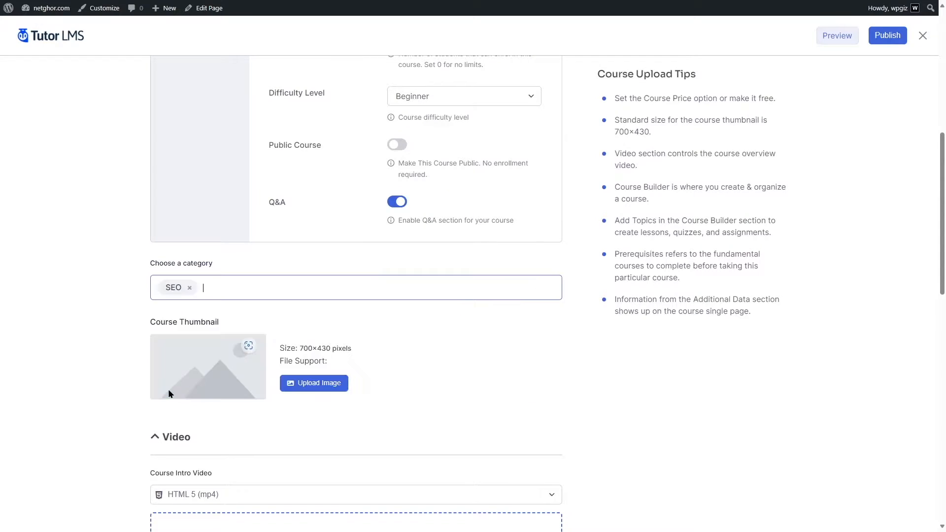
{"action": "left_click", "coordinate": [228, 284]}
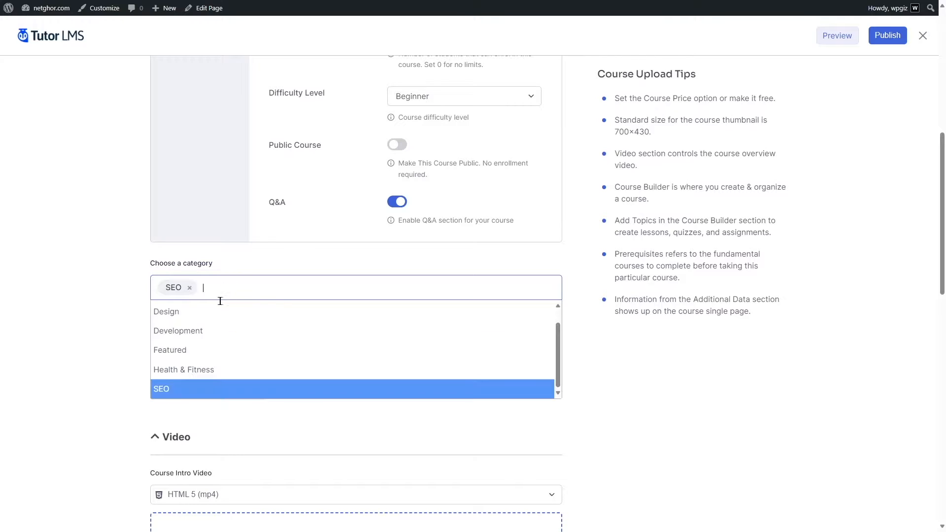
{"action": "left_click", "coordinate": [219, 332]}
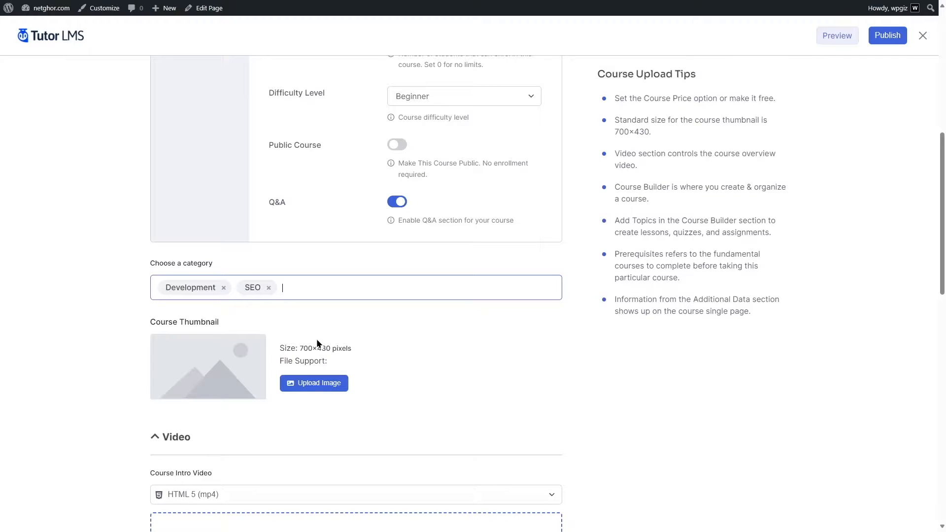
{"action": "mouse_move", "coordinate": [220, 362]}
{"action": "left_click", "coordinate": [309, 319]}
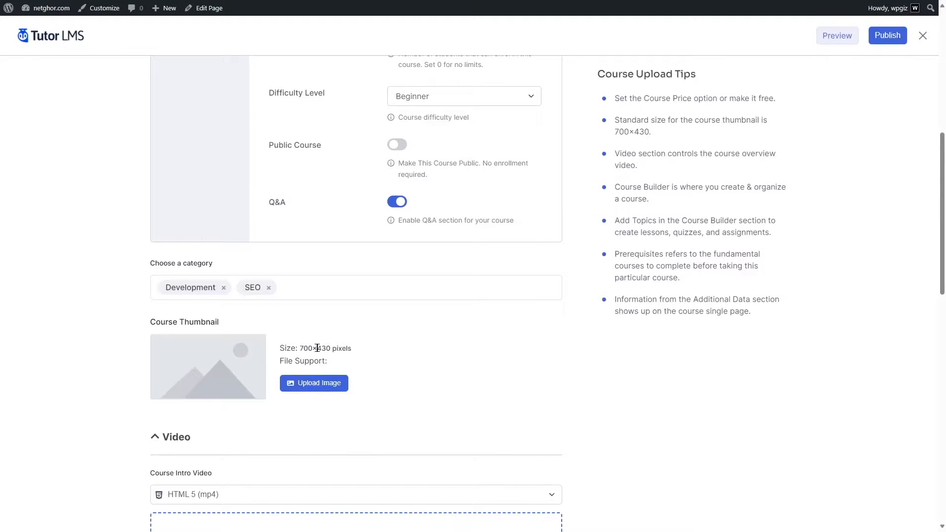
Upload the photo of a laptop and coffee mug on a wooden desk and use it as the course thumbnail
{"action": "left_click", "coordinate": [314, 386]}
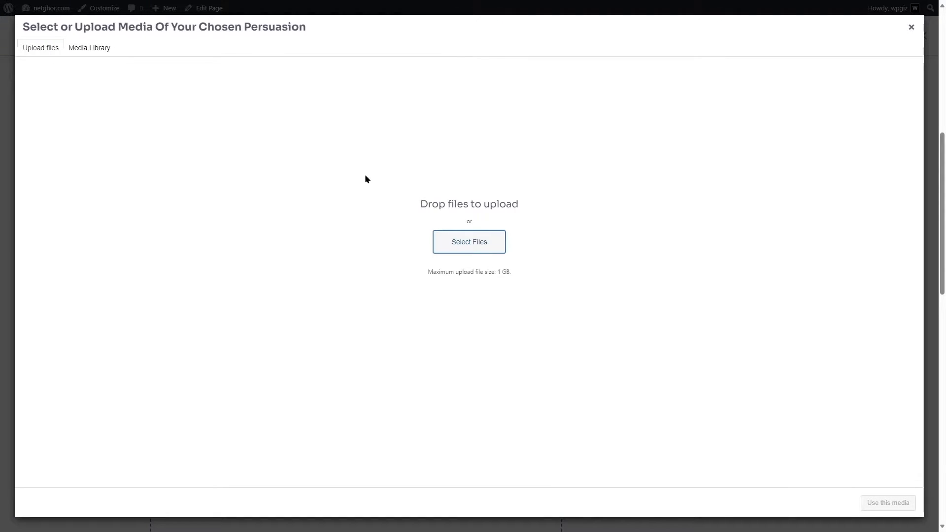
{"action": "left_click", "coordinate": [468, 242]}
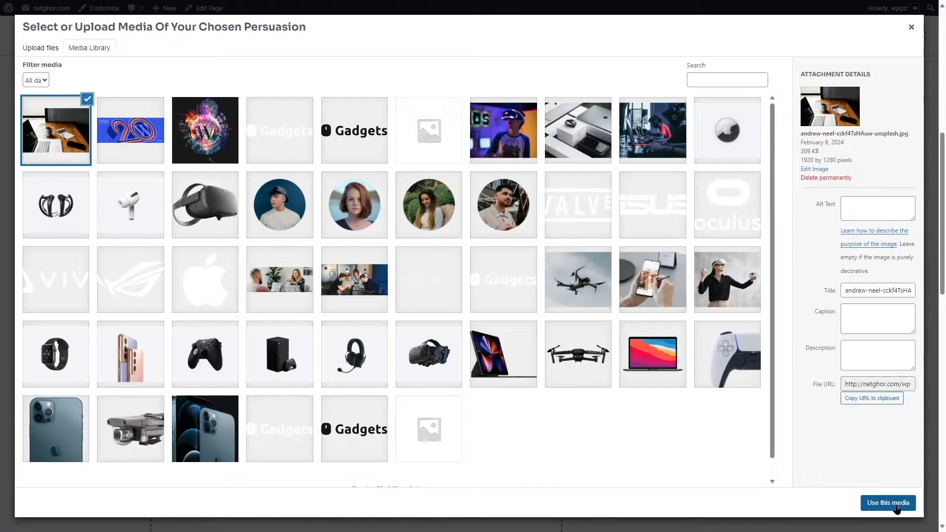
{"action": "left_click", "coordinate": [896, 504]}
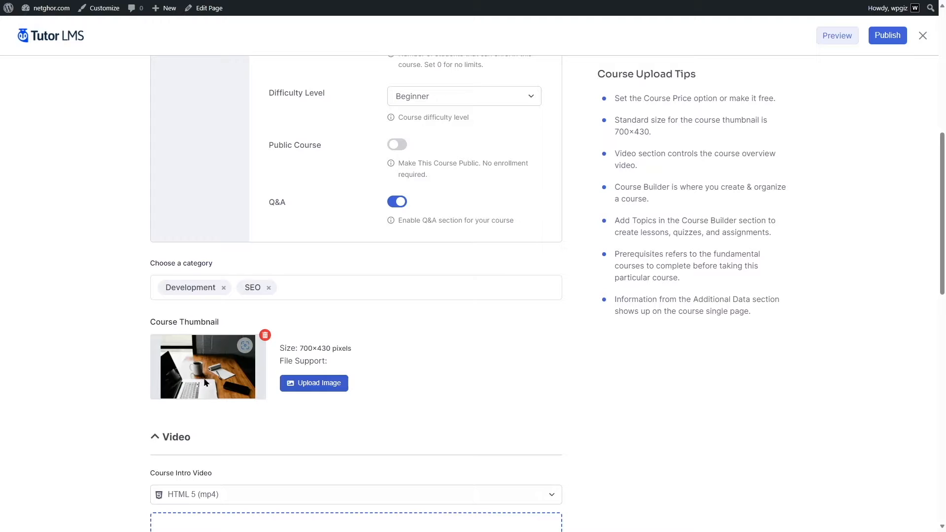
Set the course intro video source to Youtube without entering a video URL, and publish the updated course
{"action": "scroll", "coordinate": [200, 367], "scroll_direction": "down", "scroll_amount": 2}
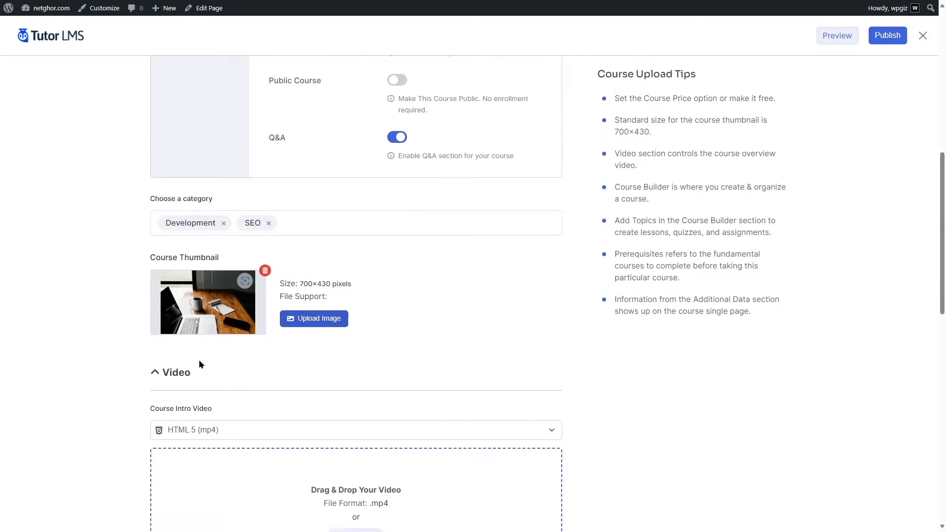
{"action": "scroll", "coordinate": [199, 365], "scroll_direction": "down", "scroll_amount": 5}
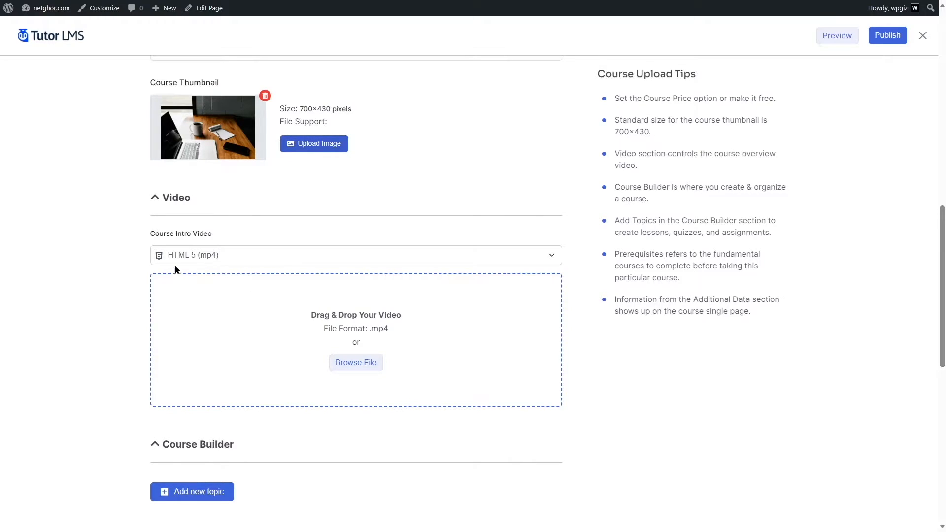
{"action": "left_click", "coordinate": [554, 256]}
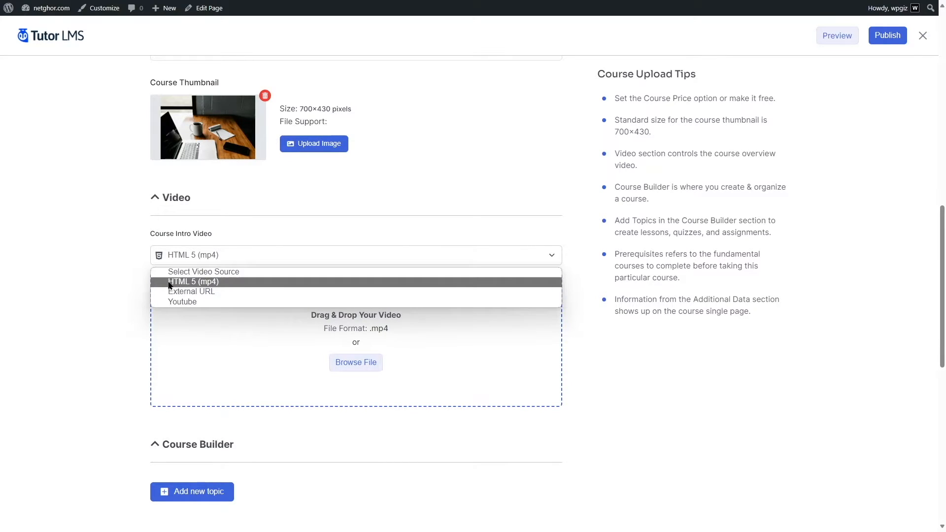
{"action": "left_click", "coordinate": [197, 302]}
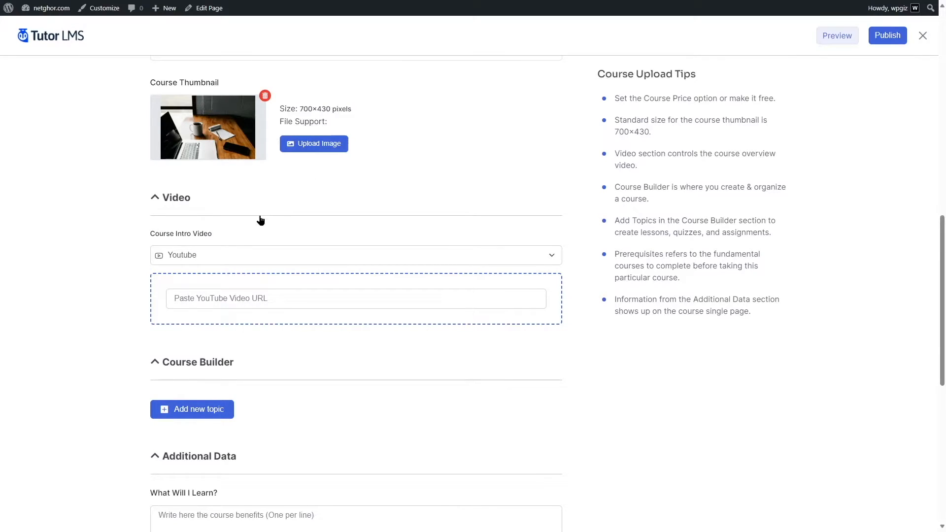
{"action": "left_click", "coordinate": [198, 296]}
{"action": "left_click", "coordinate": [887, 38]}
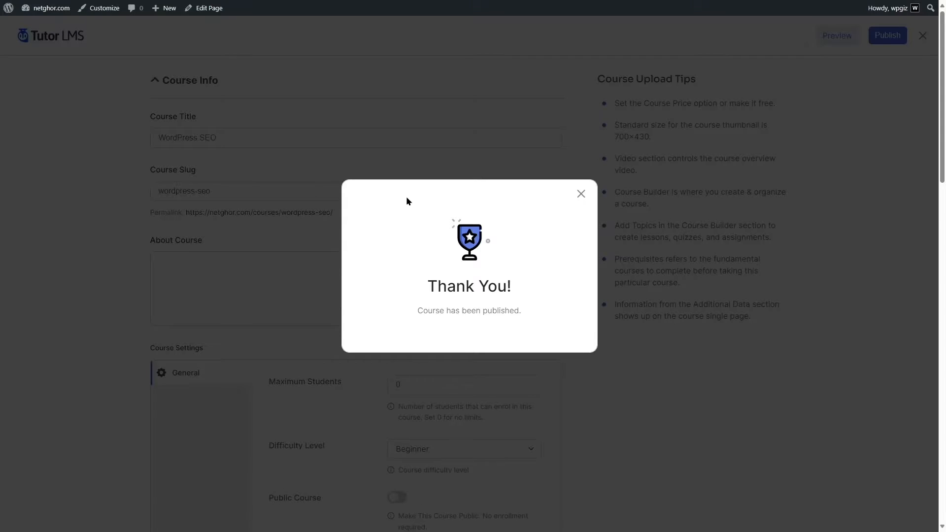
{"action": "left_click", "coordinate": [581, 192]}
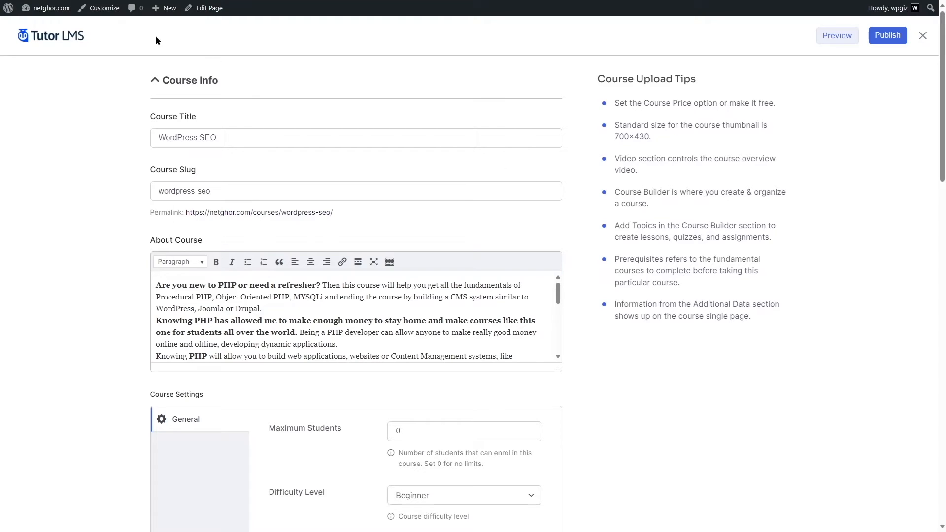
Open the Tutor LMS Pro settings from the WordPress dashboard and examine the Course settings for video-related options
{"action": "mouse_move", "coordinate": [47, 8]}
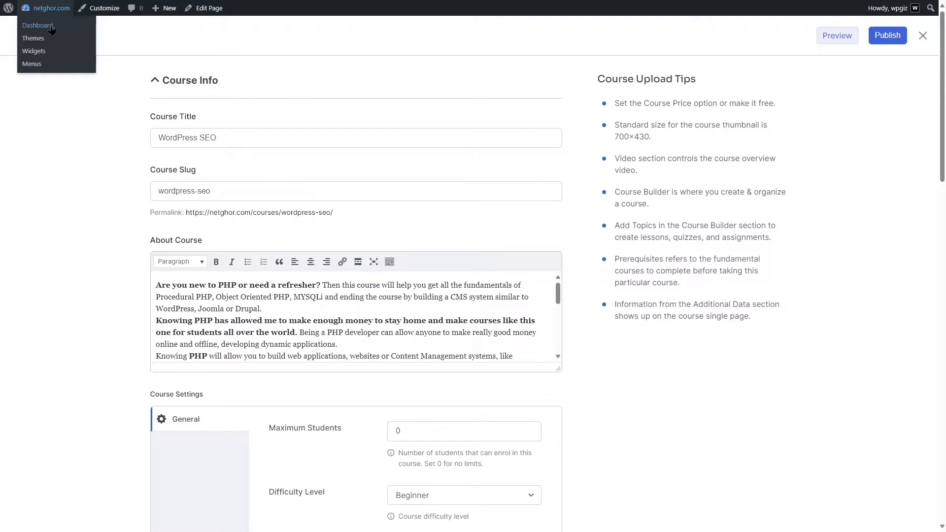
{"action": "left_click", "coordinate": [37, 25]}
{"action": "mouse_move", "coordinate": [33, 87]}
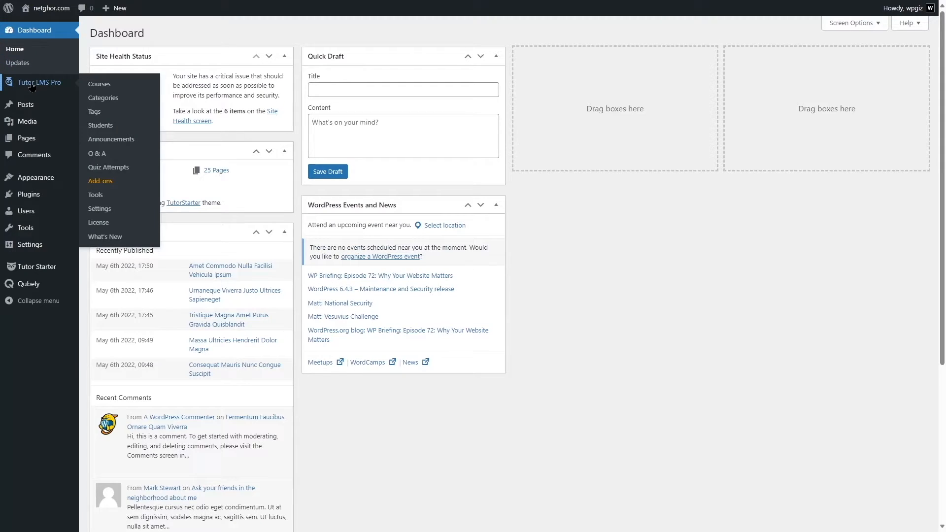
{"action": "left_click", "coordinate": [99, 208]}
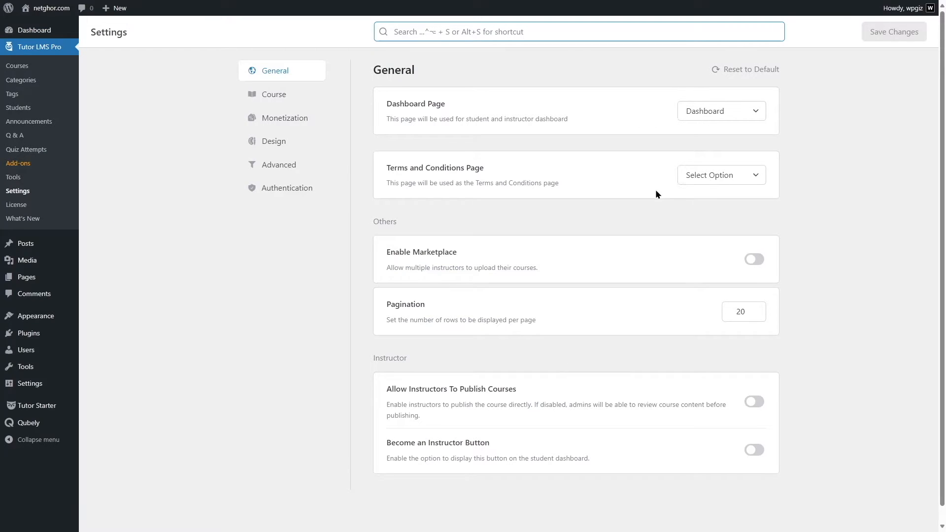
{"action": "left_click", "coordinate": [289, 97]}
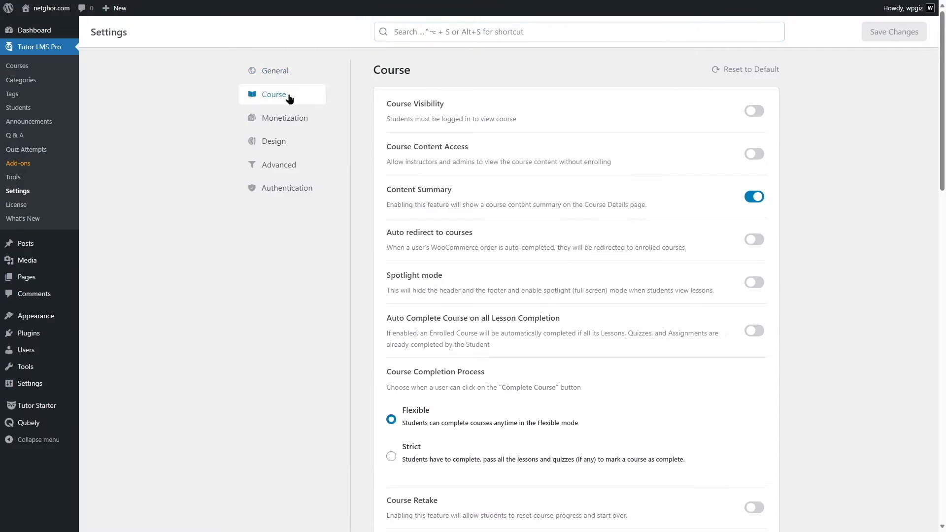
{"action": "scroll", "coordinate": [578, 190], "scroll_direction": "down", "scroll_amount": 15}
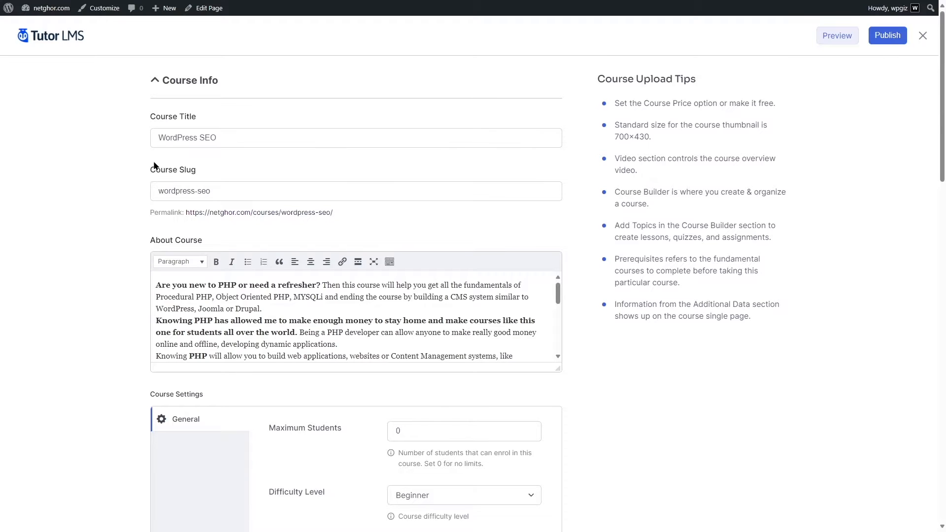
Return to the WordPress SEO course builder and check the intro video sources without changing the Youtube selection
{"action": "scroll", "coordinate": [153, 165], "scroll_direction": "down", "scroll_amount": 10}
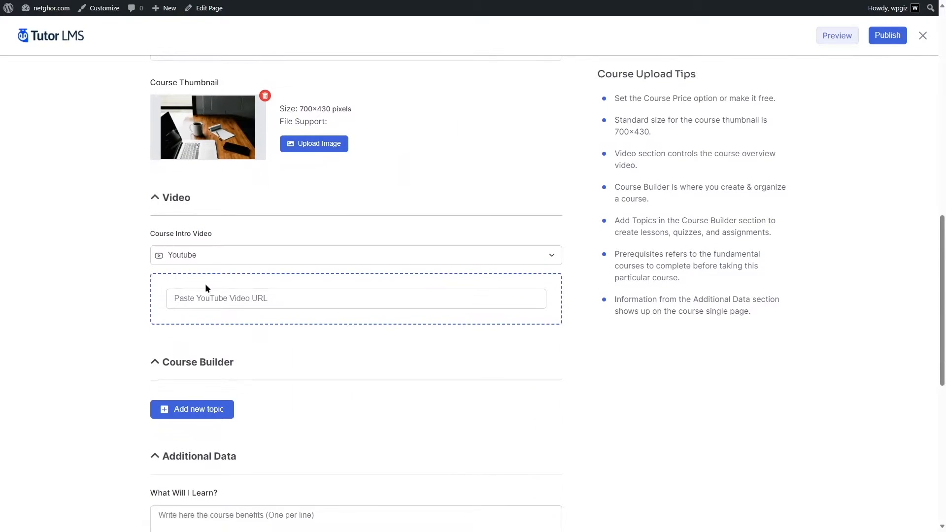
{"action": "left_click", "coordinate": [368, 256]}
{"action": "left_click", "coordinate": [273, 255]}
{"action": "scroll", "coordinate": [299, 240], "scroll_direction": "down", "scroll_amount": 3}
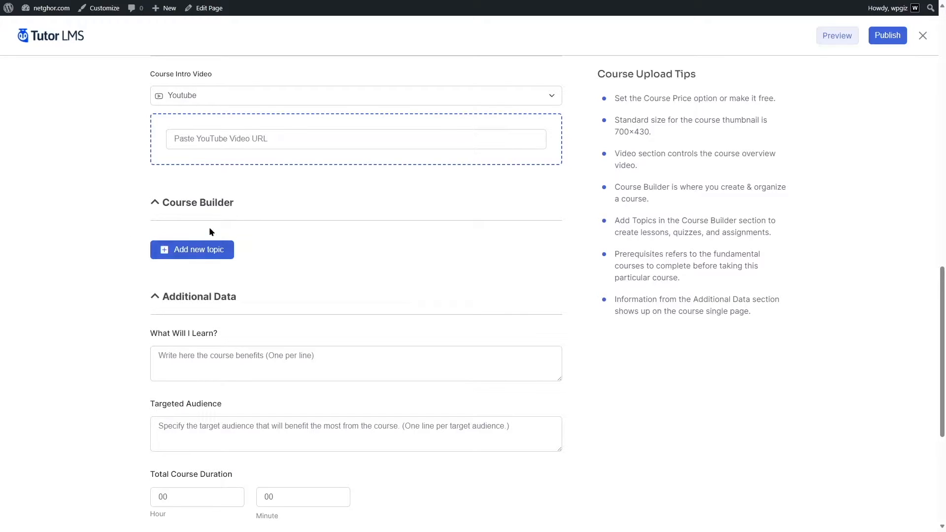
List the learning outcomes: creating a CMS like WordPress, Drupal or Joomla, using databases, MySQL, Object Oriented Programming, launching applications online, and submitting form data to databases
{"action": "scroll", "coordinate": [213, 227], "scroll_direction": "down", "scroll_amount": 2}
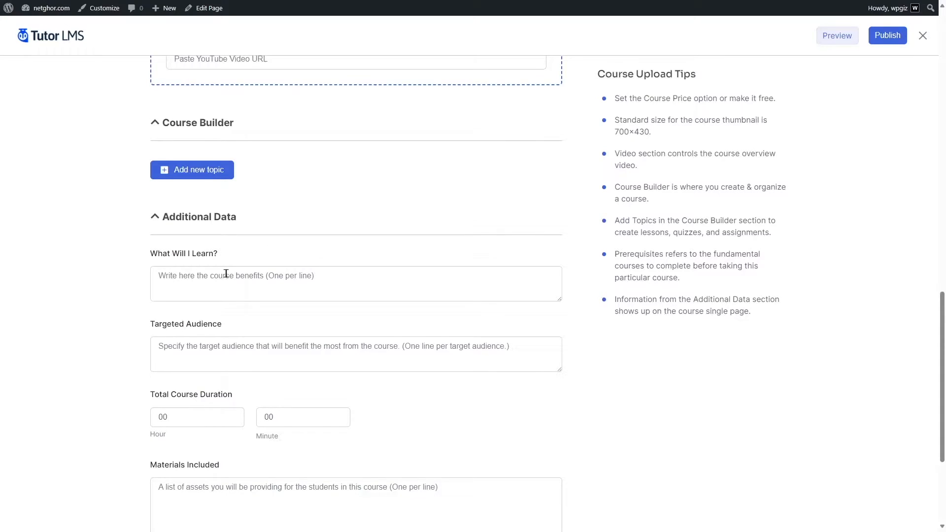
{"action": "left_click", "coordinate": [323, 274]}
{"action": "type", "text": "You will learn to create a (CMS) Content Management System like WordPress, Drupal or Joomla"}
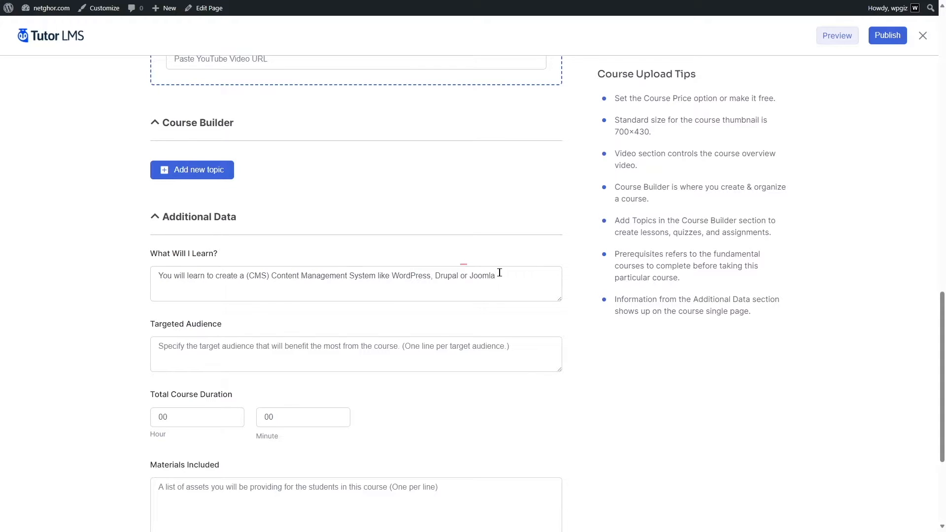
{"action": "type", "text": "You will learn how to use Databases"}
{"action": "left_click", "coordinate": [295, 287]}
{"action": "key", "text": "Return"}
{"action": "type", "text": "You will learn MySQL Object Oriented Programming You will learn how to launch your application online How to use forms to submit data to databases"}
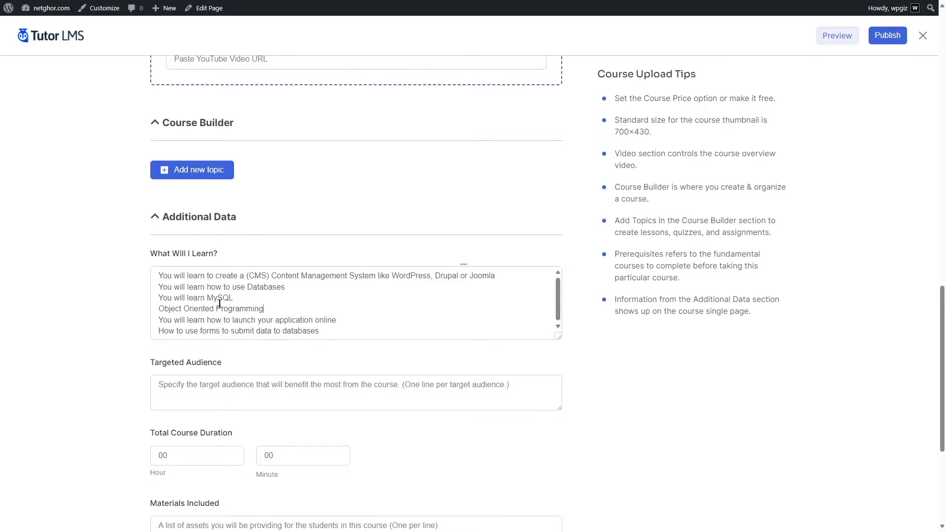
{"action": "scroll", "coordinate": [219, 303], "scroll_direction": "down", "scroll_amount": 1}
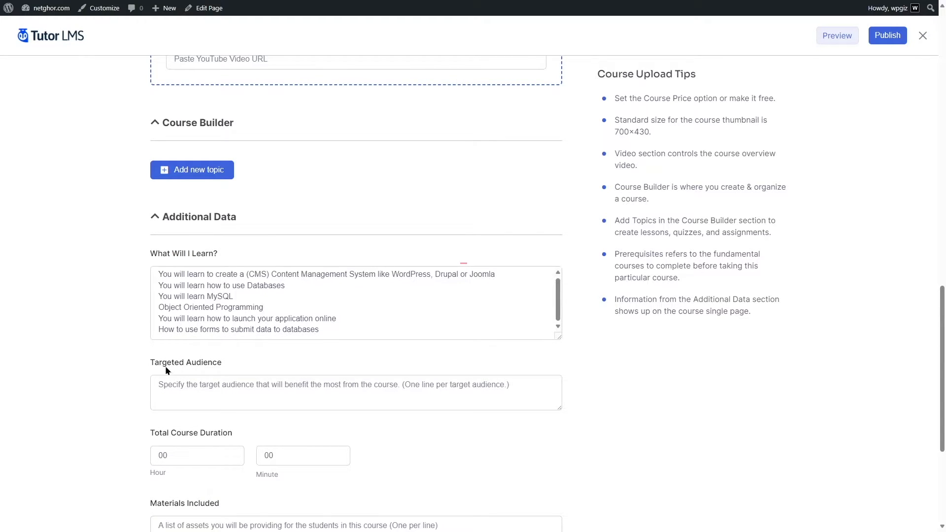
Enter "This course is meant for TOTAL beginners in WordPress" and "For all who are willing to learn SEO" as the targeted audience
{"action": "scroll", "coordinate": [166, 370], "scroll_direction": "down", "scroll_amount": 3}
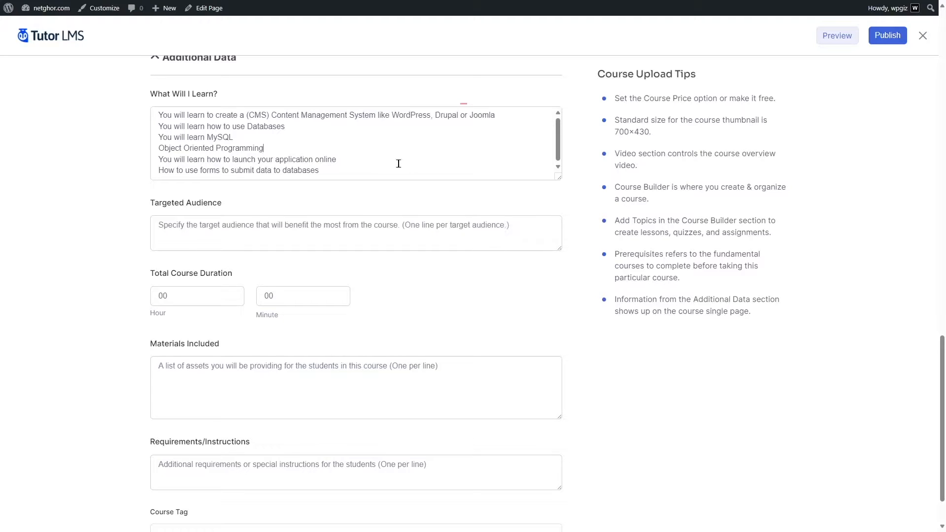
{"action": "left_click", "coordinate": [181, 224]}
{"action": "type", "text": "This course is meant for TOTAL beginners in WordPress For all who are willing to learn SEO"}
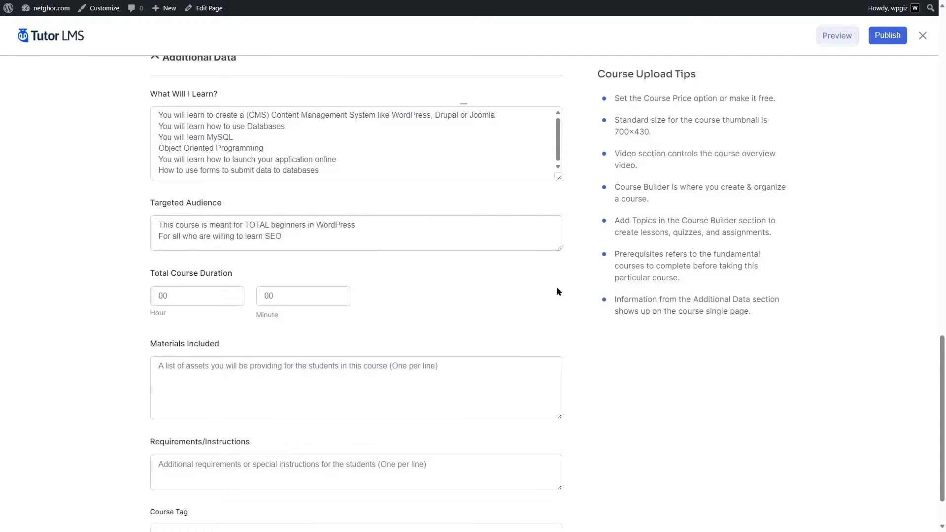
Set the duration to 8 hours and list materials: 22 hours on-demand video, 2 articles, 23 downloadable resources, full lifetime access, mobile/TV access, Certificate of Completion
{"action": "scroll", "coordinate": [261, 196], "scroll_direction": "down", "scroll_amount": 2}
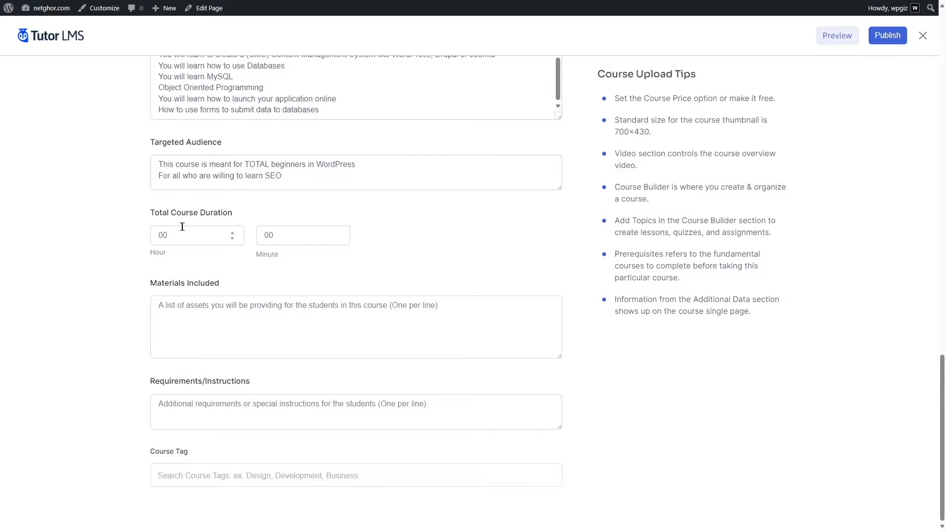
{"action": "left_click_drag", "start_coordinate": [192, 234], "coordinate": [134, 238]}
{"action": "type", "text": "8"}
{"action": "type", "text": "22 hours on-demand video 2 articles 23 downloadable resources Full lifetime access Access on mobile and TV Certificate of Completion"}
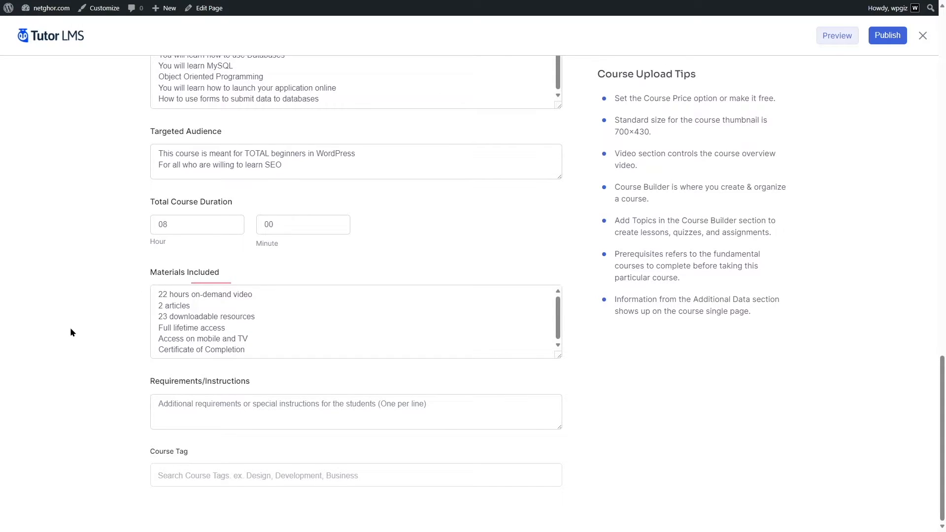
Enter the course requirements "Some HTML is needed for this course" and "Some JavaScript Skill" on separate lines
{"action": "left_click", "coordinate": [234, 402]}
{"action": "type", "text": "Some HTML is needed for this course Some JavaScript Skill"}
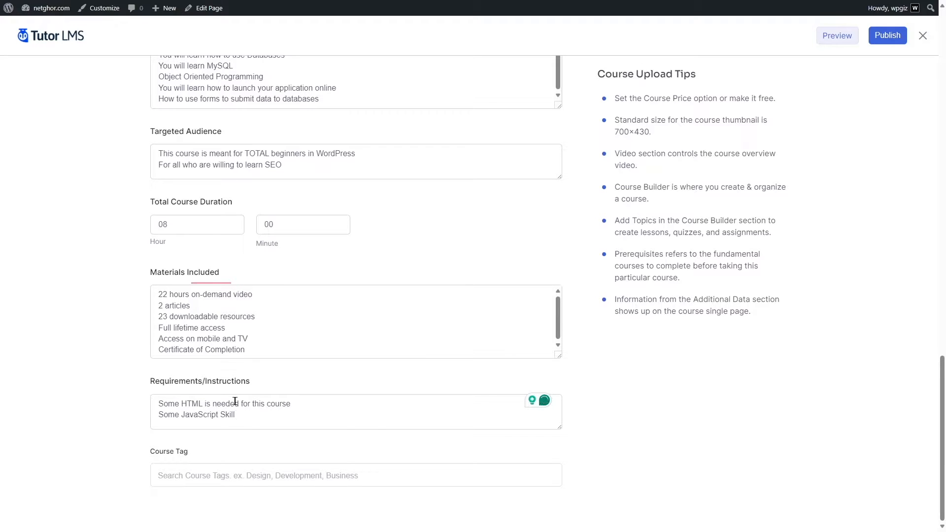
Tag the course as Business and publish it, dismissing the confirmation
{"action": "left_click", "coordinate": [210, 477]}
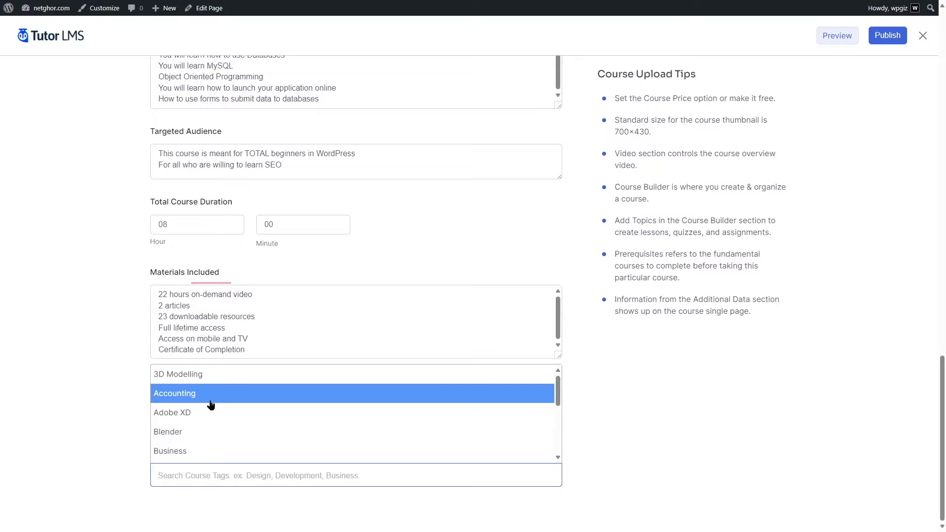
{"action": "scroll", "coordinate": [211, 413], "scroll_direction": "down", "scroll_amount": 1}
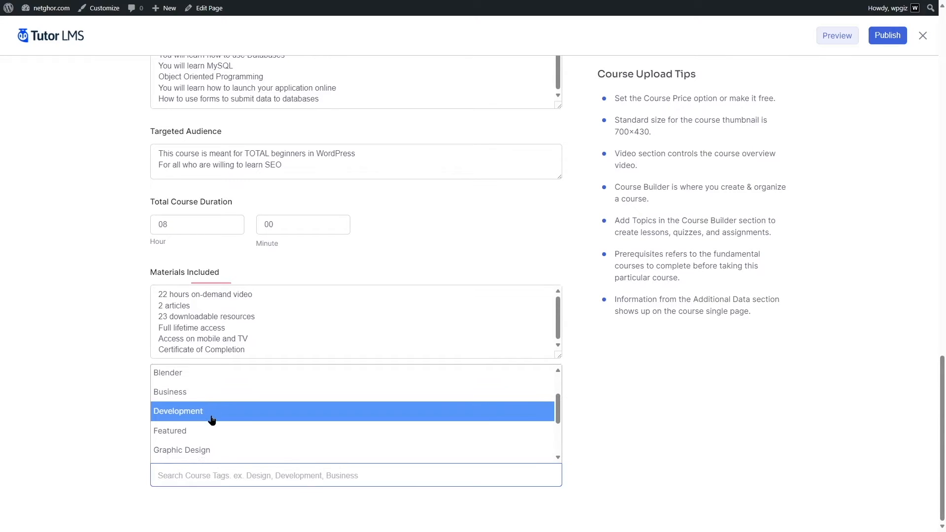
{"action": "scroll", "coordinate": [217, 416], "scroll_direction": "up", "scroll_amount": 1}
{"action": "scroll", "coordinate": [224, 416], "scroll_direction": "down", "scroll_amount": 1}
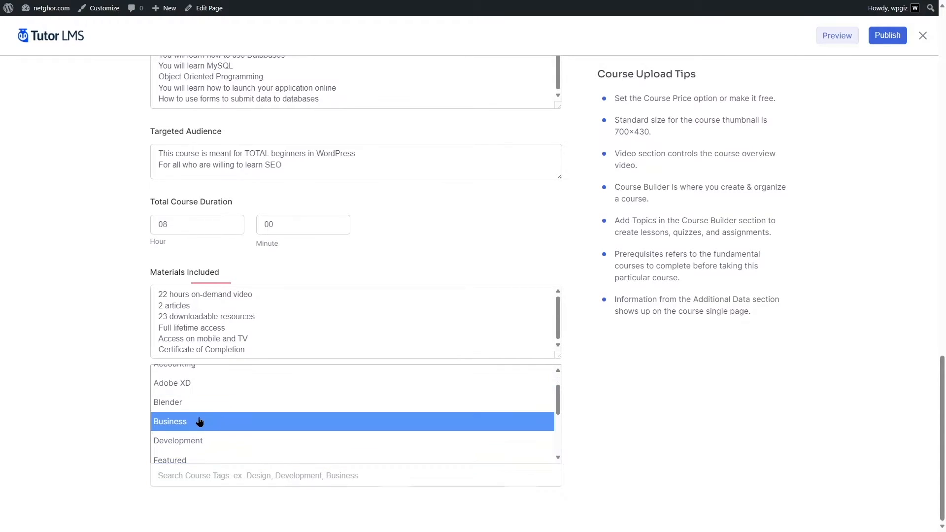
{"action": "left_click", "coordinate": [199, 422]}
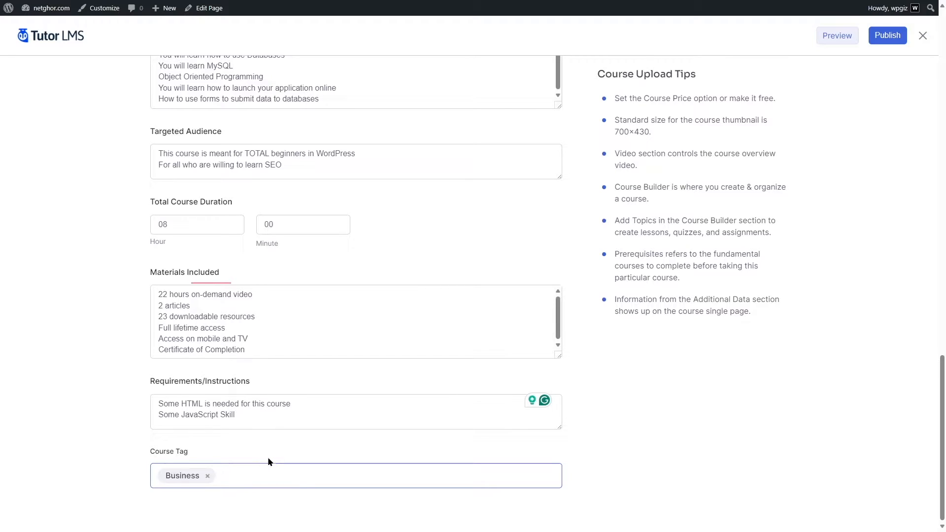
{"action": "left_click", "coordinate": [873, 42]}
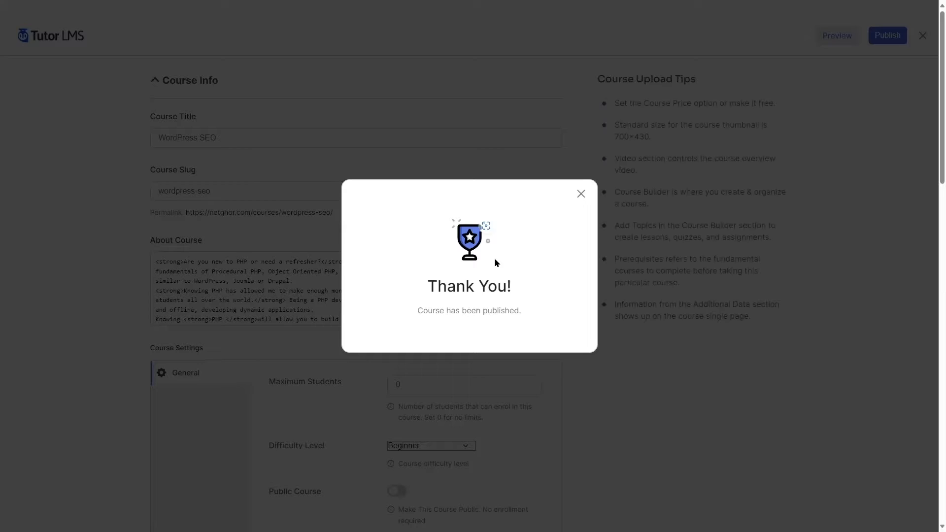
{"action": "left_click", "coordinate": [582, 195]}
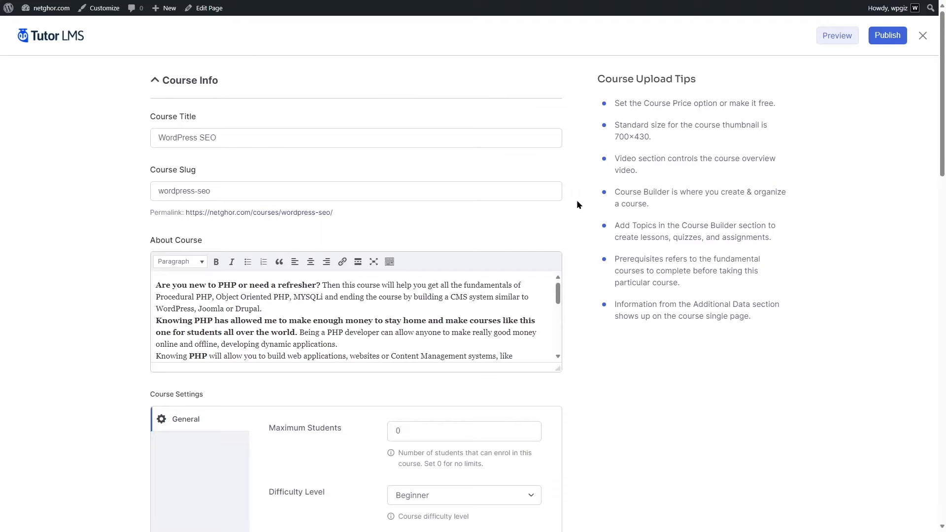
Add a course topic named "Basics of WordPress SEO" with the summary "This is a topic summary."
{"action": "scroll", "coordinate": [577, 204], "scroll_direction": "down", "scroll_amount": 14}
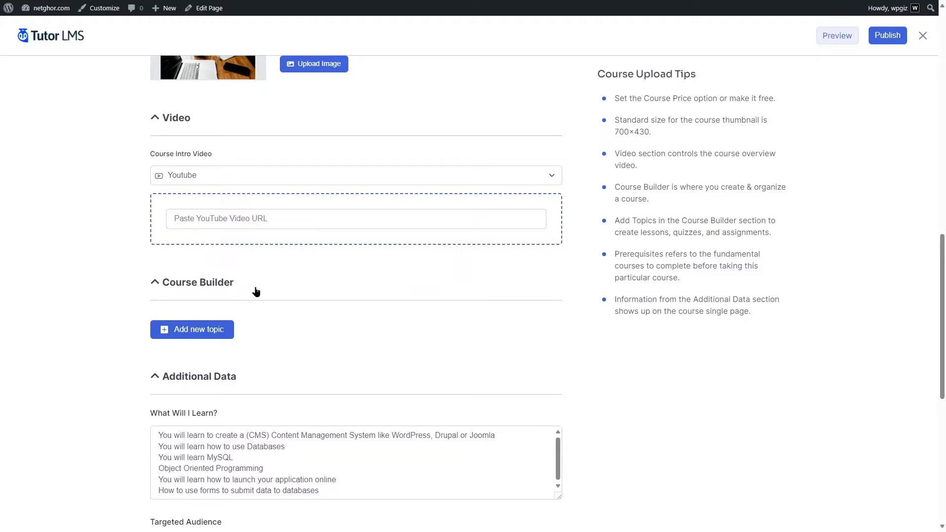
{"action": "left_click", "coordinate": [185, 332]}
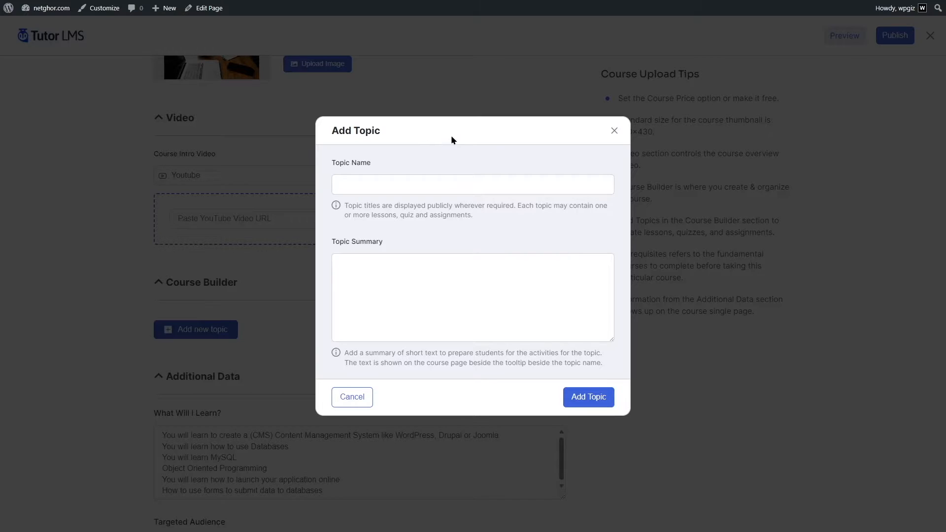
{"action": "left_click", "coordinate": [386, 188]}
{"action": "type", "text": "Basics of WordPress SEO"}
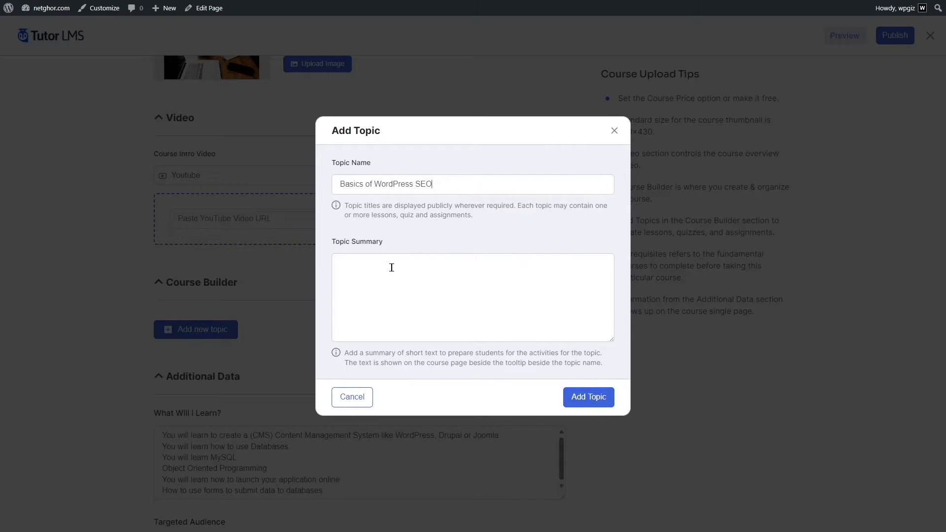
{"action": "left_click", "coordinate": [513, 272]}
{"action": "type", "text": "This is a topic summary."}
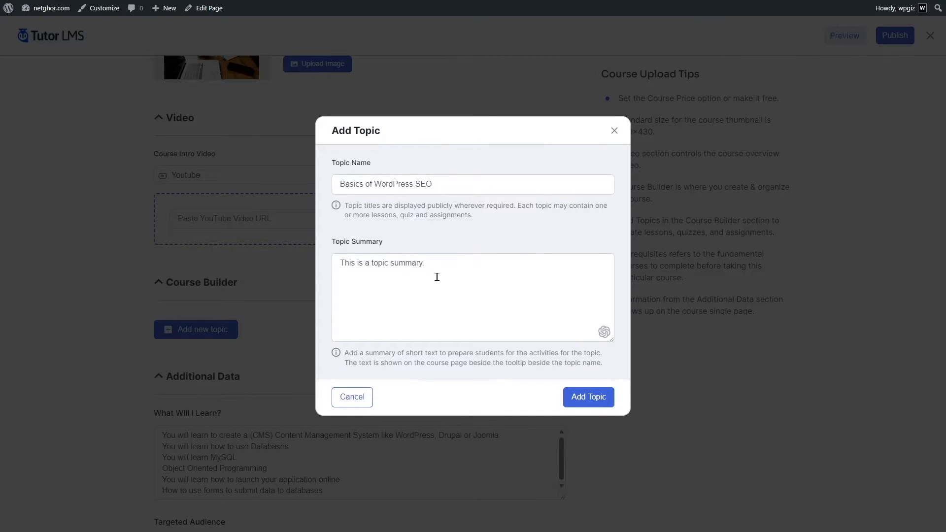
{"action": "left_click", "coordinate": [585, 397]}
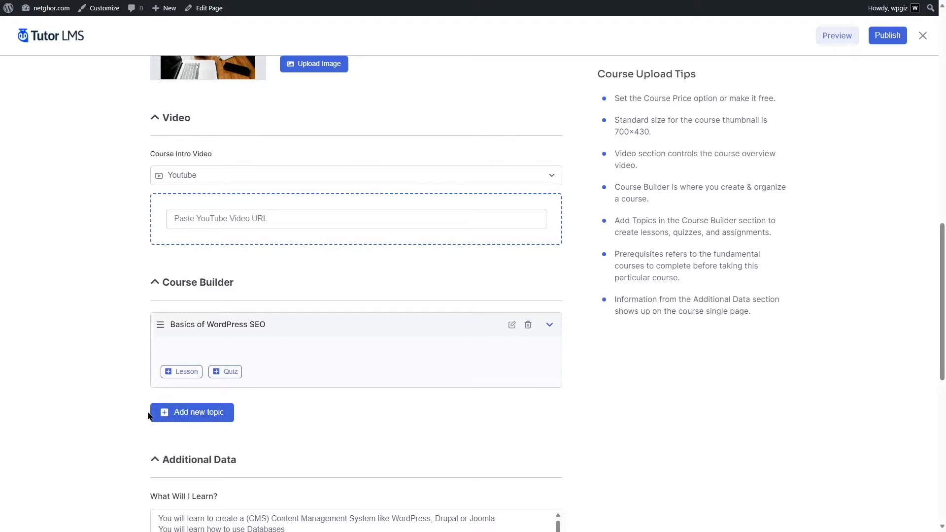
Add the topics "SEO Plugins" and "Better SERP" below the first topic in the course builder
{"action": "left_click", "coordinate": [181, 419]}
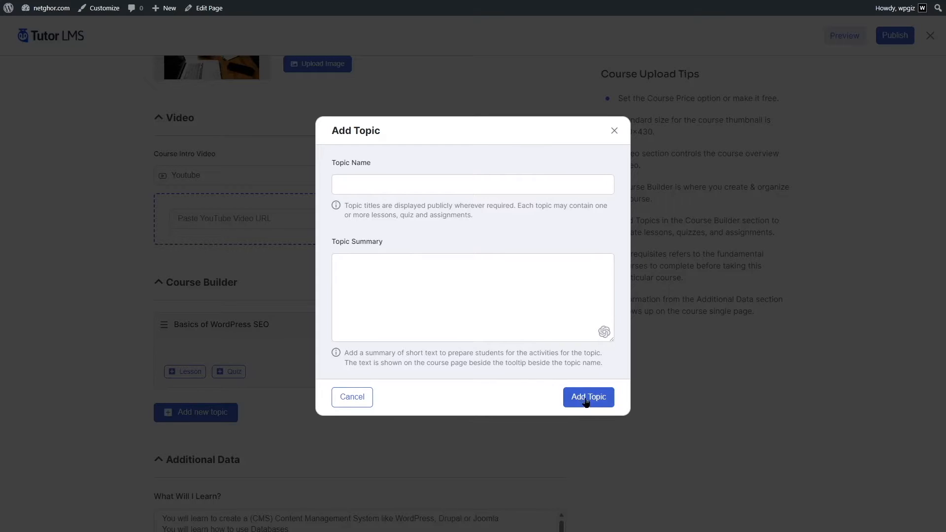
{"action": "left_click", "coordinate": [585, 403]}
{"action": "left_click", "coordinate": [548, 357]}
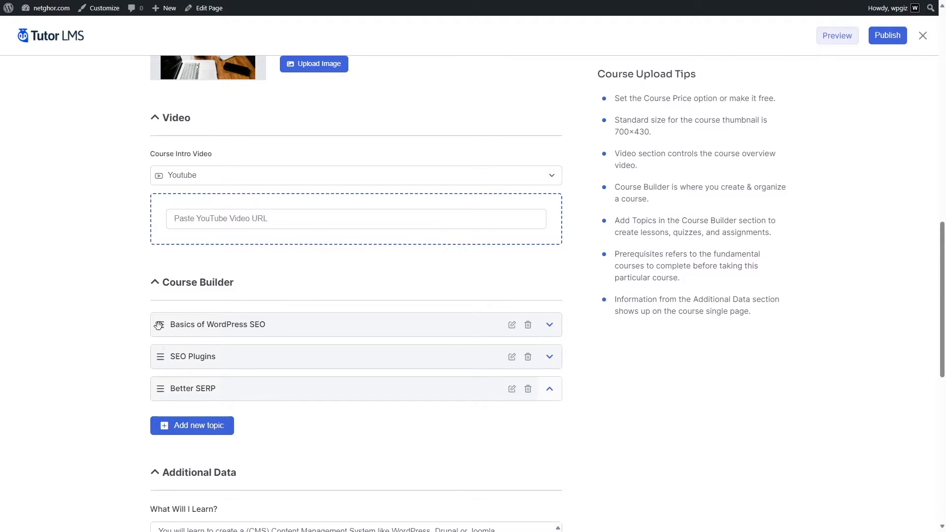
{"action": "mouse_move", "coordinate": [159, 325]}
{"action": "left_mouse_down"}
{"action": "mouse_move", "coordinate": [159, 370]}
{"action": "mouse_move", "coordinate": [158, 320]}
{"action": "left_mouse_up"}
Start a lesson under Basics of WordPress SEO named "How does a search engine find you" with the content "Some texts."
{"action": "left_click", "coordinate": [548, 326]}
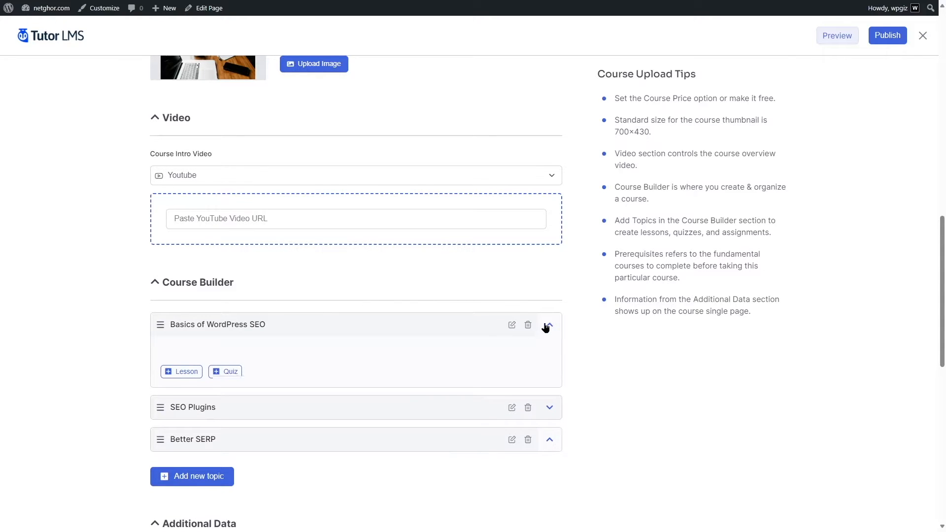
{"action": "left_click", "coordinate": [191, 373]}
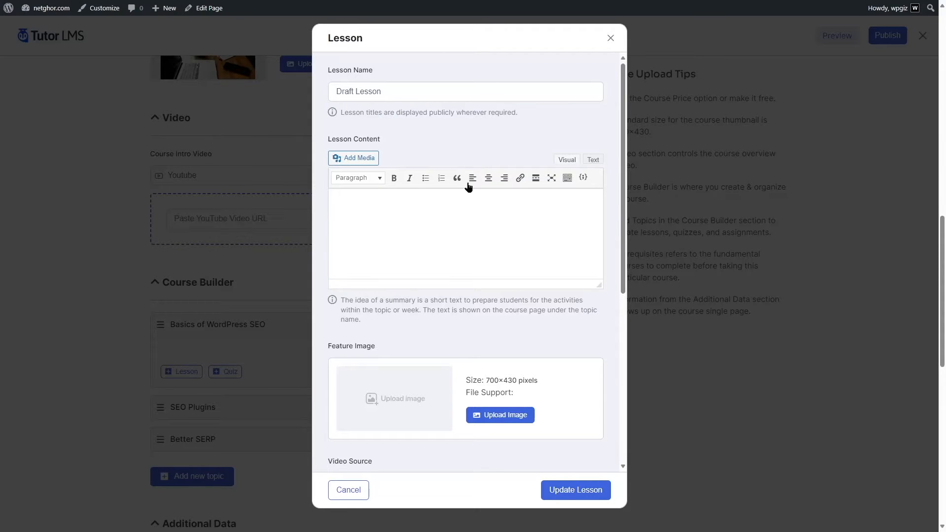
{"action": "left_click_drag", "start_coordinate": [395, 95], "coordinate": [331, 95]}
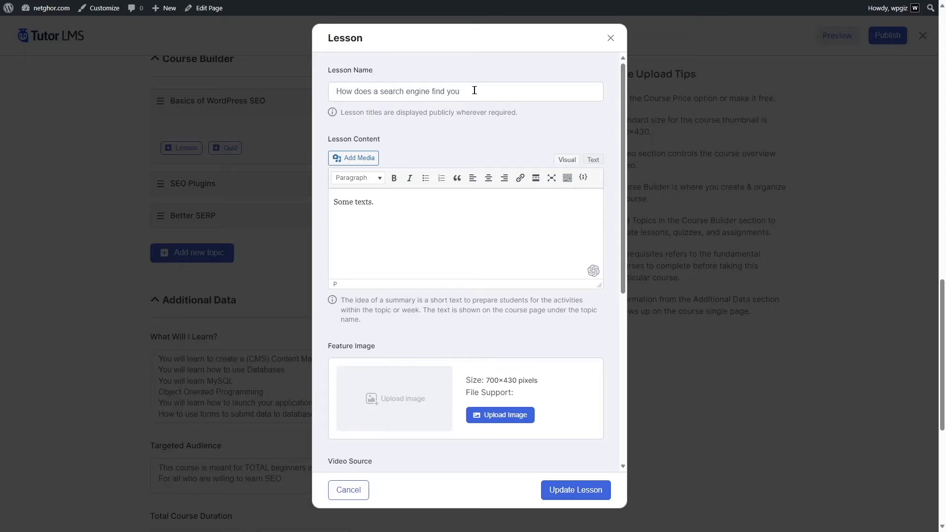
Set the lesson's video source to Youtube, leaving the video URL empty, and save the lesson
{"action": "scroll", "coordinate": [433, 165], "scroll_direction": "down", "scroll_amount": 4}
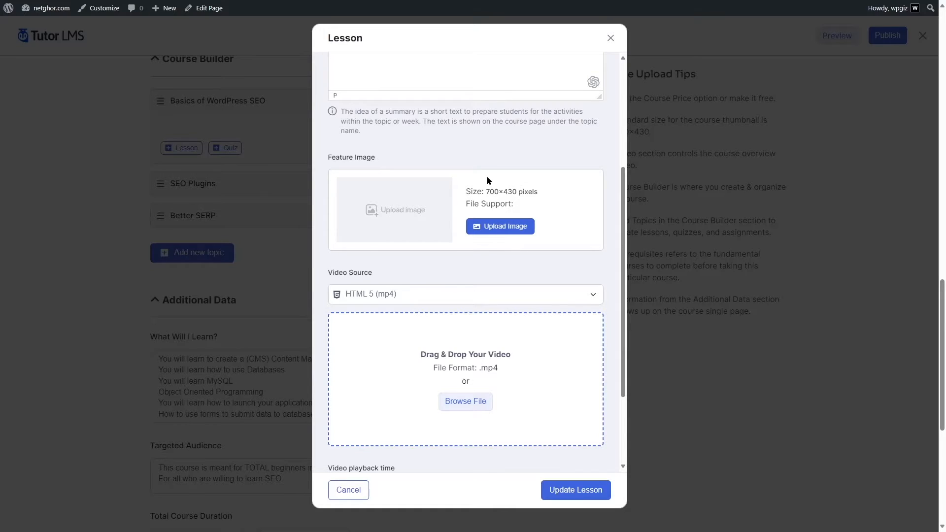
{"action": "scroll", "coordinate": [486, 176], "scroll_direction": "down", "scroll_amount": 1}
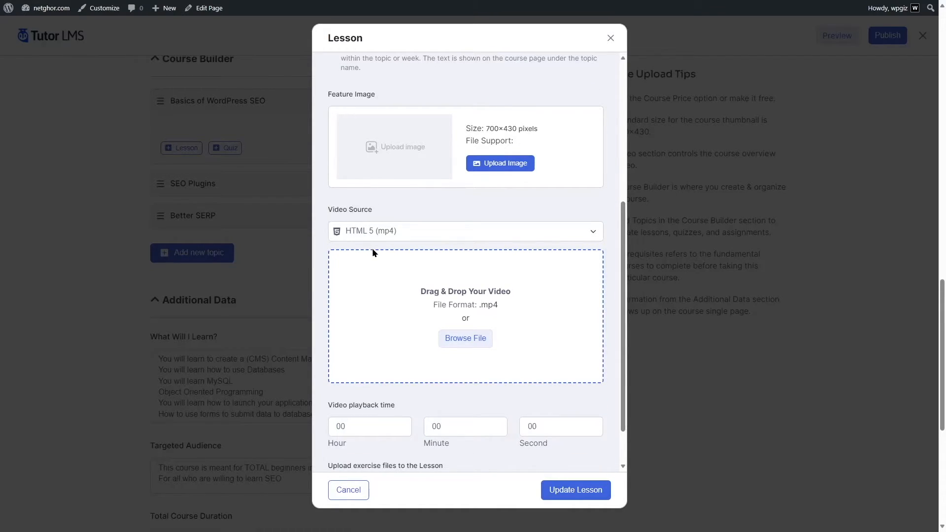
{"action": "left_click", "coordinate": [411, 232]}
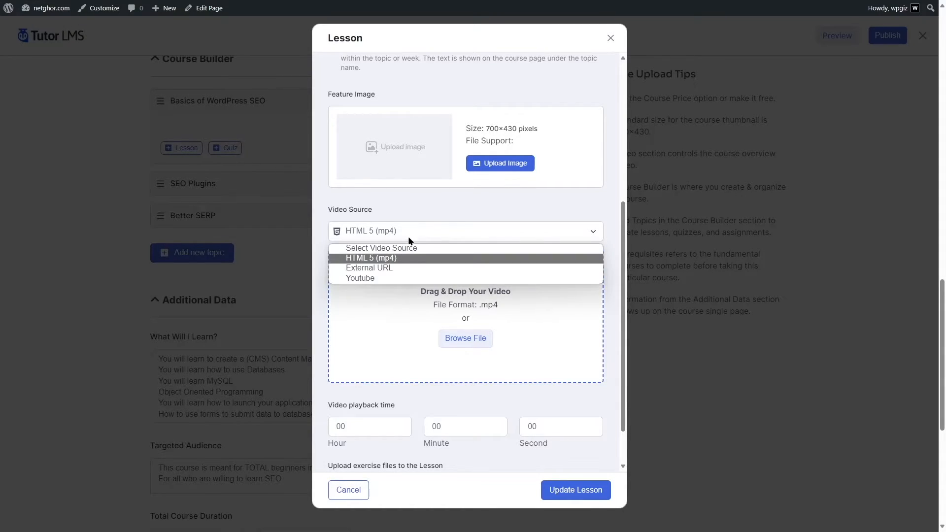
{"action": "left_click", "coordinate": [360, 278]}
{"action": "left_click", "coordinate": [379, 302]}
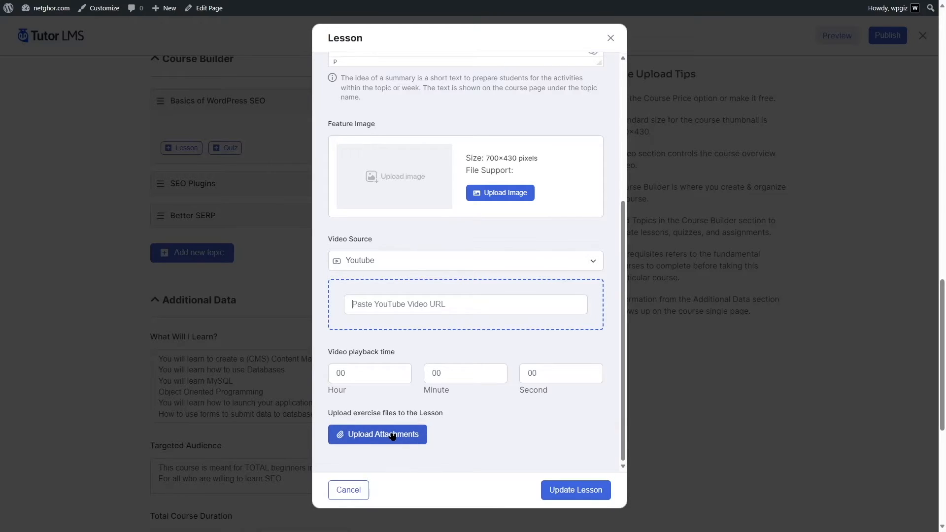
{"action": "left_click", "coordinate": [566, 492]}
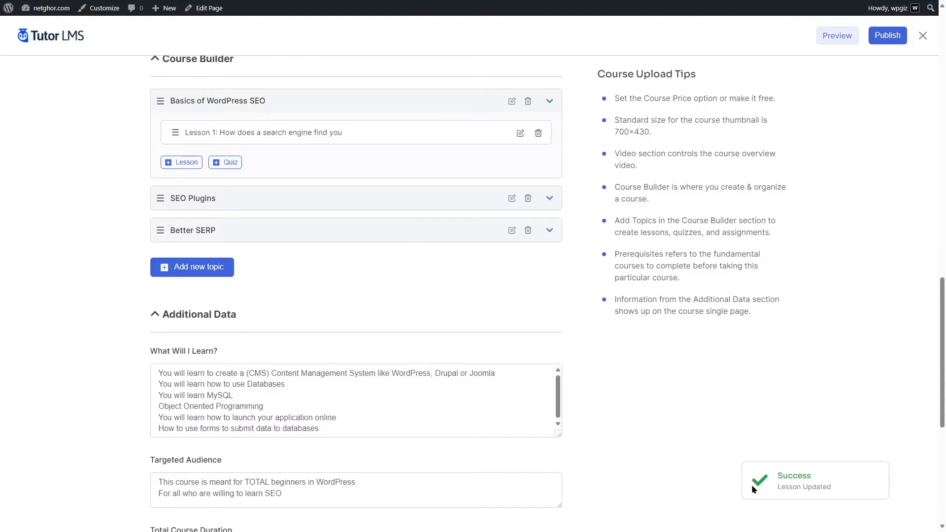
Add a second lesson named "Importance of Meta description" to the Basics of WordPress SEO topic
{"action": "scroll", "coordinate": [395, 353], "scroll_direction": "up", "scroll_amount": 2}
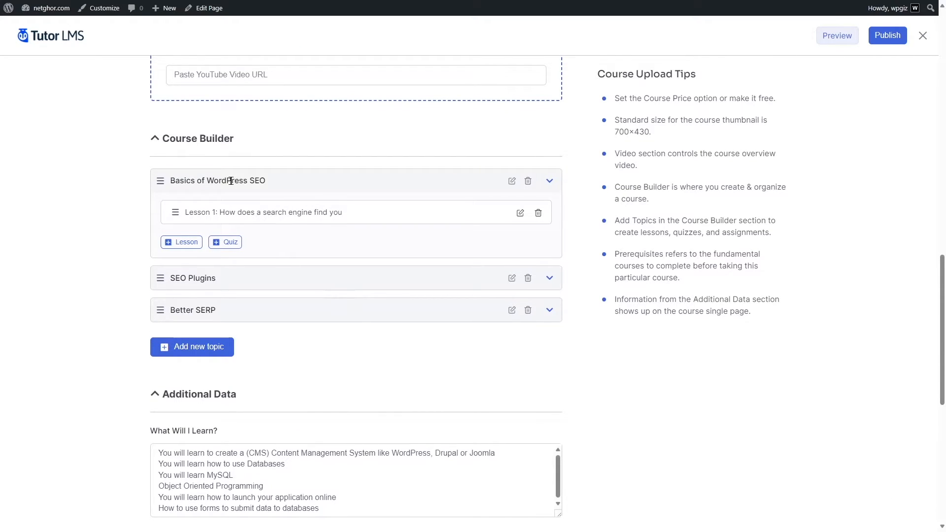
{"action": "left_click", "coordinate": [185, 244]}
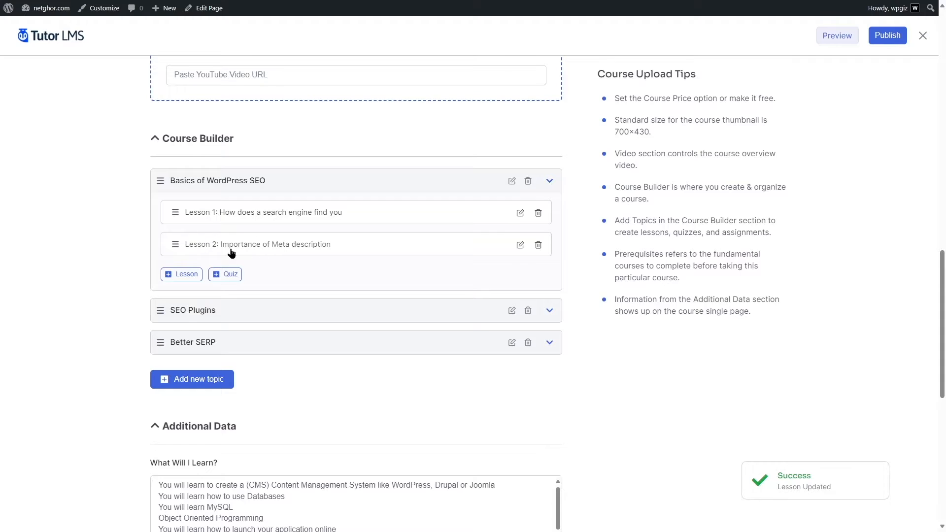
{"action": "left_click_drag", "start_coordinate": [174, 243], "coordinate": [172, 274]}
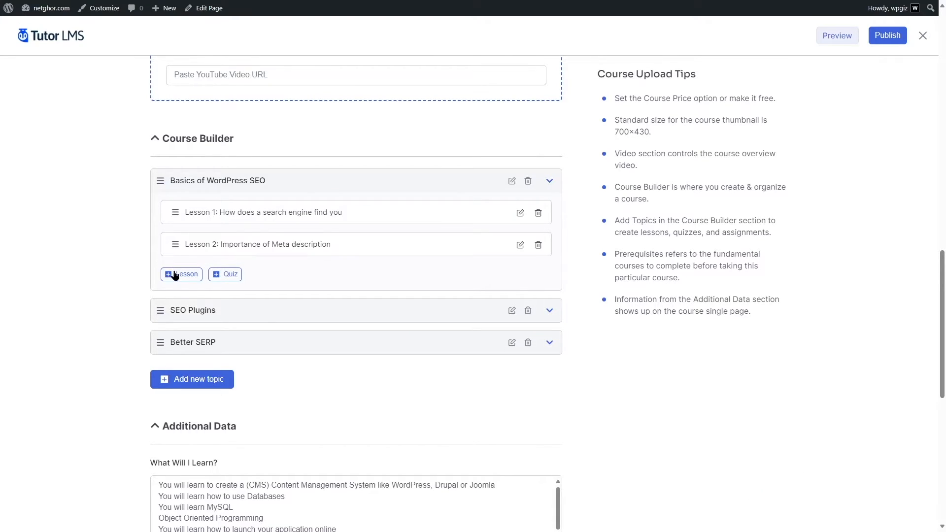
{"action": "left_click", "coordinate": [550, 181]}
{"action": "left_click", "coordinate": [550, 215]}
{"action": "left_click", "coordinate": [551, 216]}
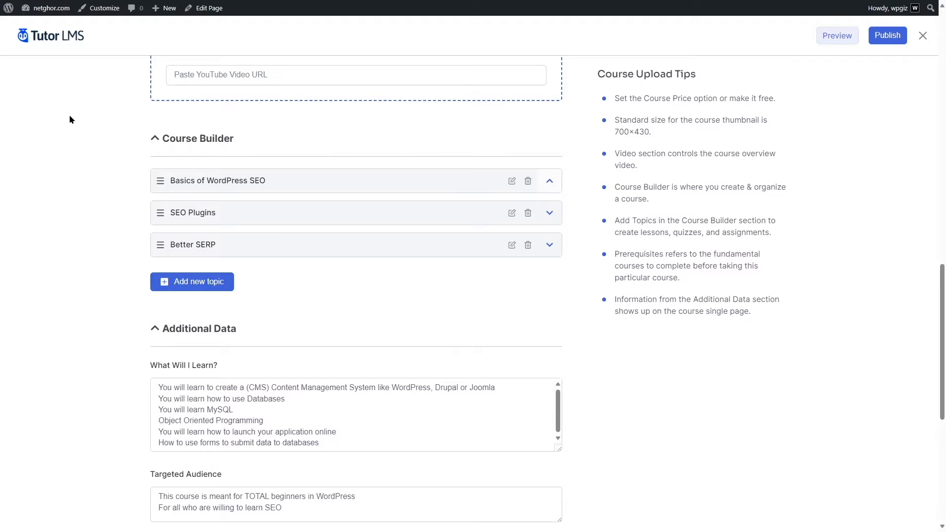
{"action": "left_click", "coordinate": [552, 182]}
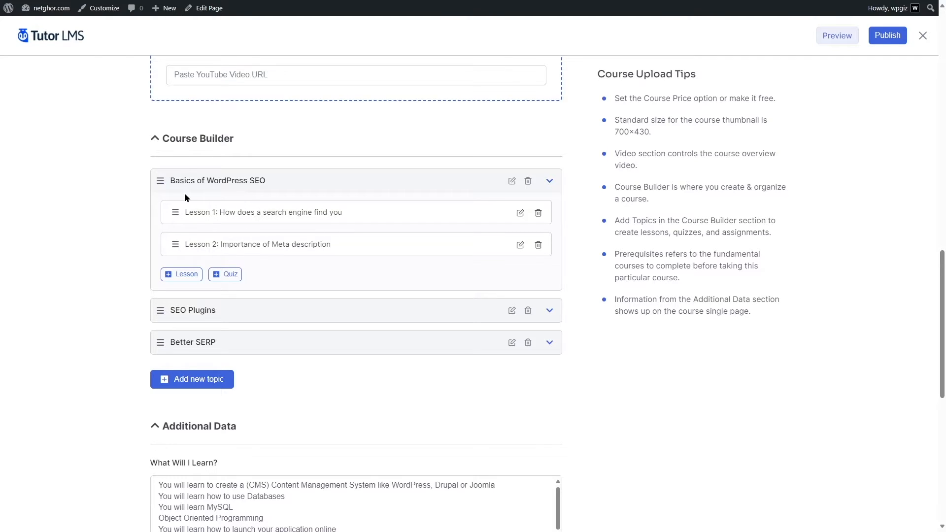
Add a quiz titled "Topic 1 Quiz" with the summary "Let's test your knowledge!" to Basics of WordPress SEO and continue to its questions
{"action": "left_click", "coordinate": [225, 276]}
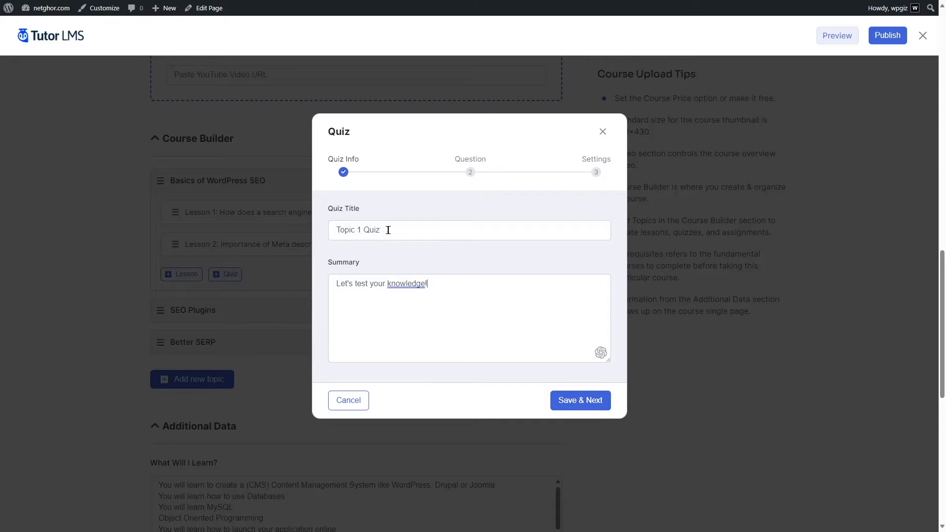
{"action": "left_click_drag", "start_coordinate": [385, 230], "coordinate": [332, 230]}
{"action": "left_click", "coordinate": [380, 228]}
{"action": "left_click_drag", "start_coordinate": [334, 285], "coordinate": [435, 284]}
{"action": "left_click", "coordinate": [437, 313]}
{"action": "left_click", "coordinate": [570, 403]}
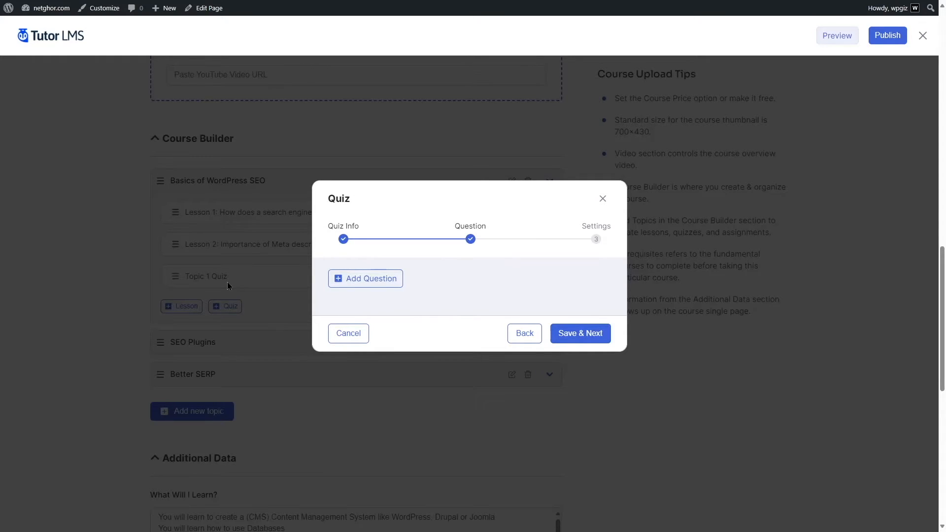
Create a Single Choice quiz question reading "What is the full form of SEO?"
{"action": "left_click", "coordinate": [378, 281]}
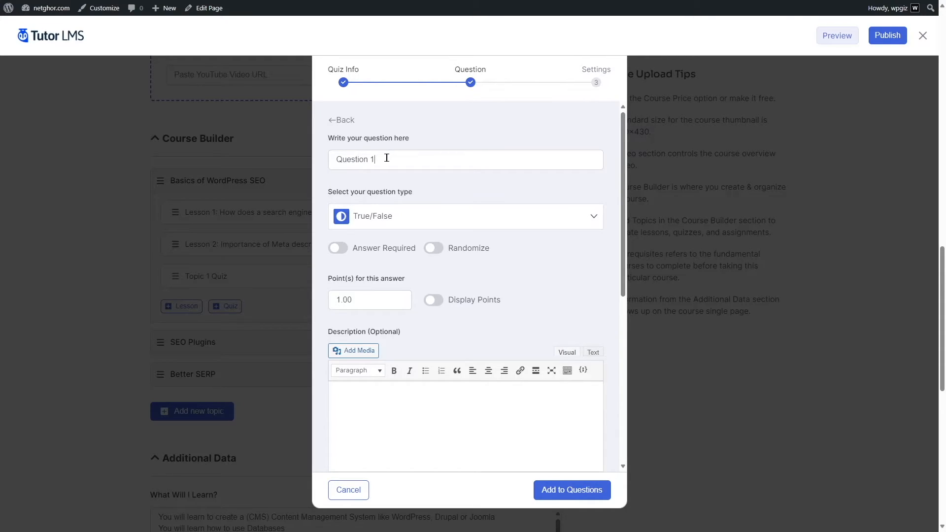
{"action": "left_click_drag", "start_coordinate": [386, 157], "coordinate": [335, 160]}
{"action": "left_click", "coordinate": [592, 218]}
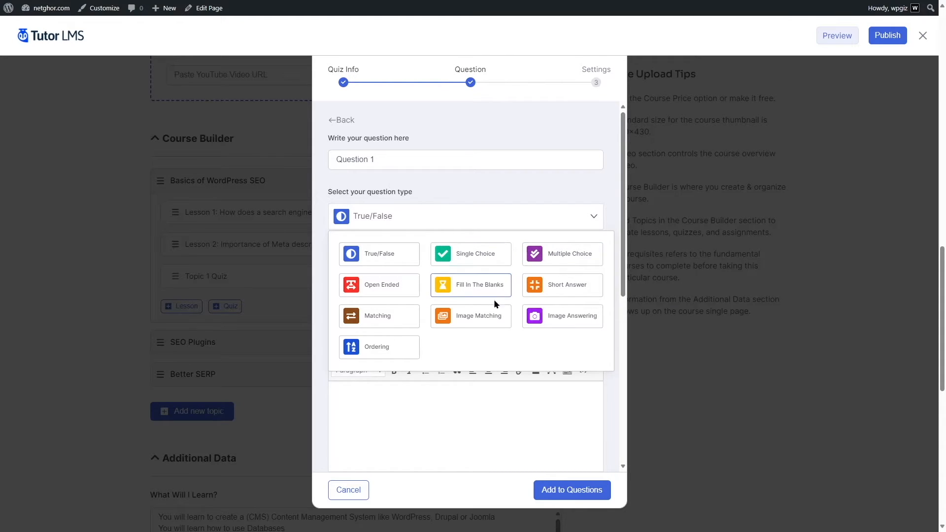
{"action": "left_click", "coordinate": [454, 260]}
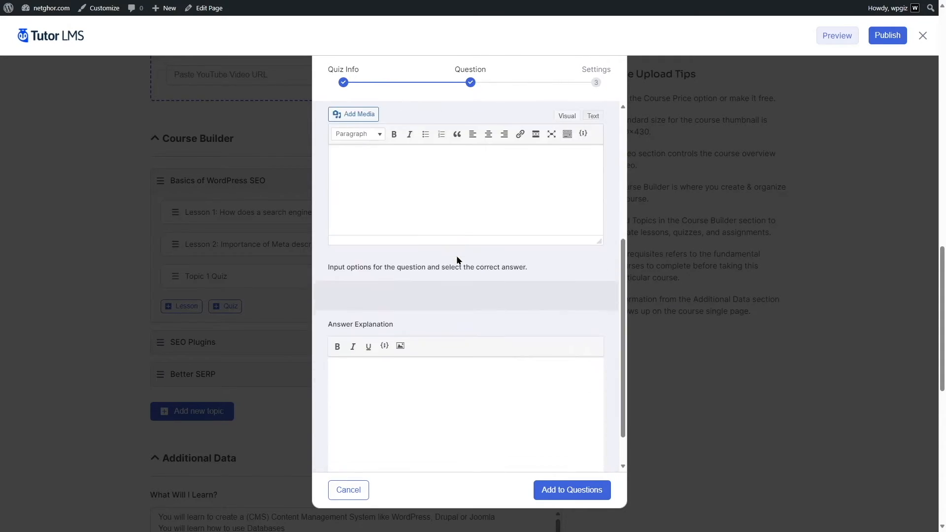
{"action": "scroll", "coordinate": [455, 261], "scroll_direction": "up", "scroll_amount": 4}
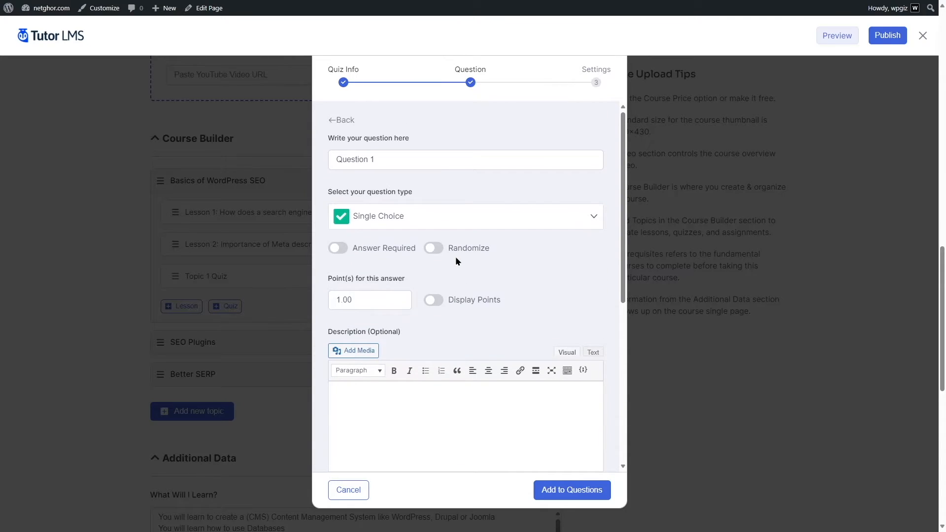
{"action": "left_click_drag", "start_coordinate": [381, 159], "coordinate": [335, 160]}
{"action": "type", "text": "What is the full form of SEO?"}
Make an answer required for the SEO question, leaving the display of points off
{"action": "scroll", "coordinate": [356, 200], "scroll_direction": "down", "scroll_amount": 1}
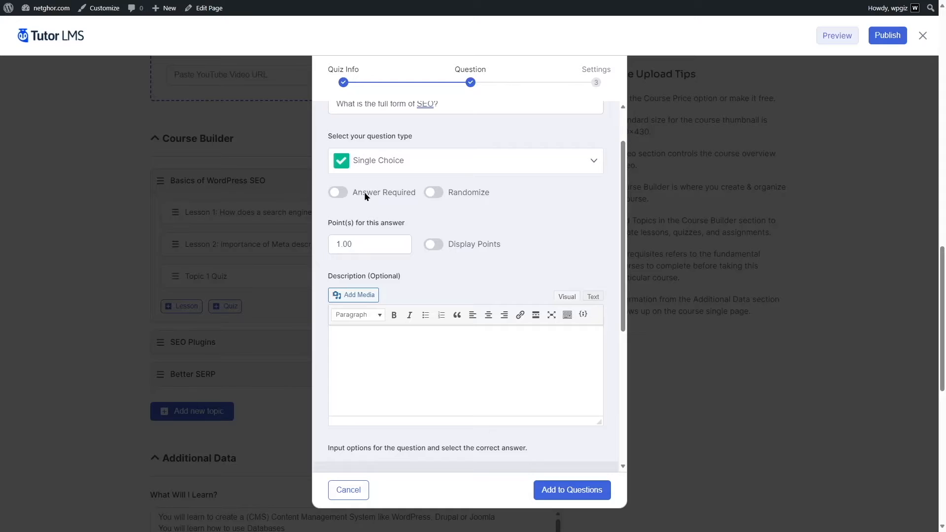
{"action": "left_click", "coordinate": [338, 193]}
{"action": "left_click", "coordinate": [438, 245]}
{"action": "left_click", "coordinate": [437, 245]}
{"action": "scroll", "coordinate": [365, 236], "scroll_direction": "down", "scroll_amount": 1}
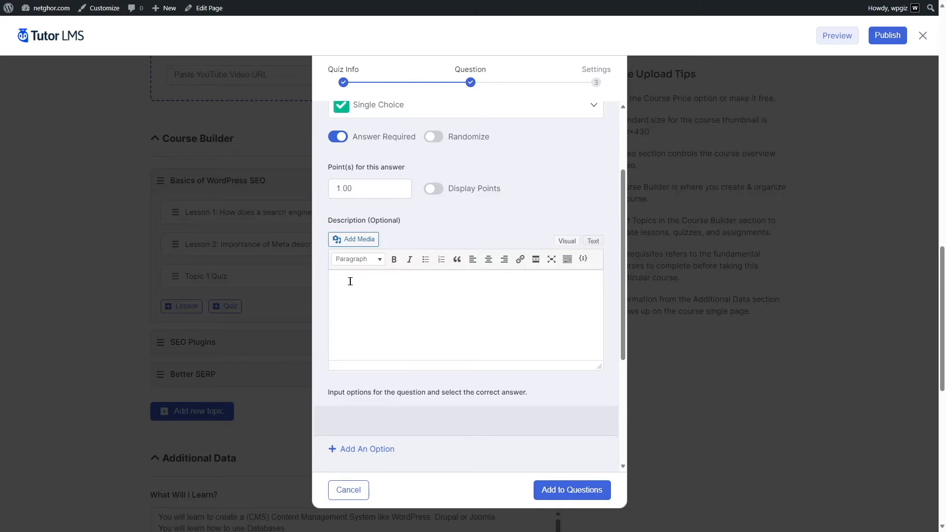
{"action": "scroll", "coordinate": [439, 215], "scroll_direction": "down", "scroll_amount": 1}
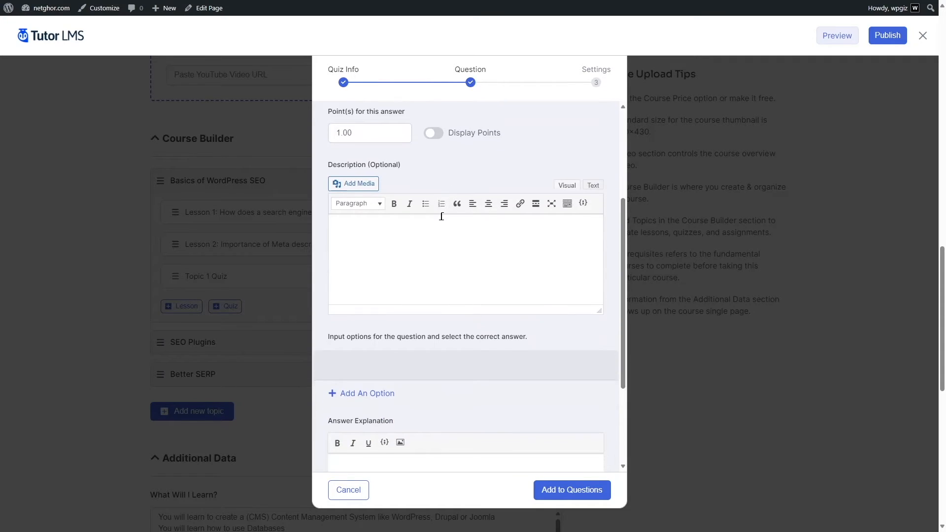
Add the text-only answer options "Searching Energy Option", "Seach Engine Optimization" and "Simple Engine Optimization" to the SEO question
{"action": "scroll", "coordinate": [440, 214], "scroll_direction": "up", "scroll_amount": 3}
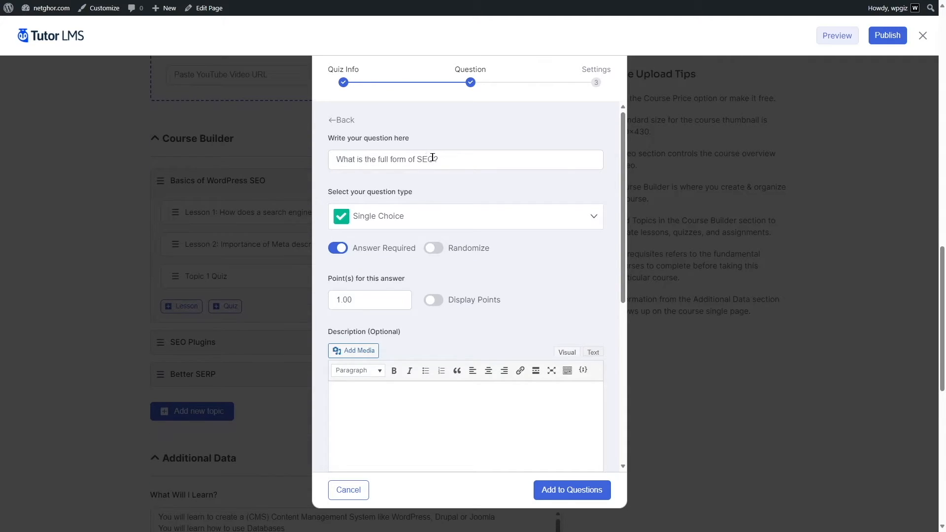
{"action": "scroll", "coordinate": [449, 183], "scroll_direction": "down", "scroll_amount": 2}
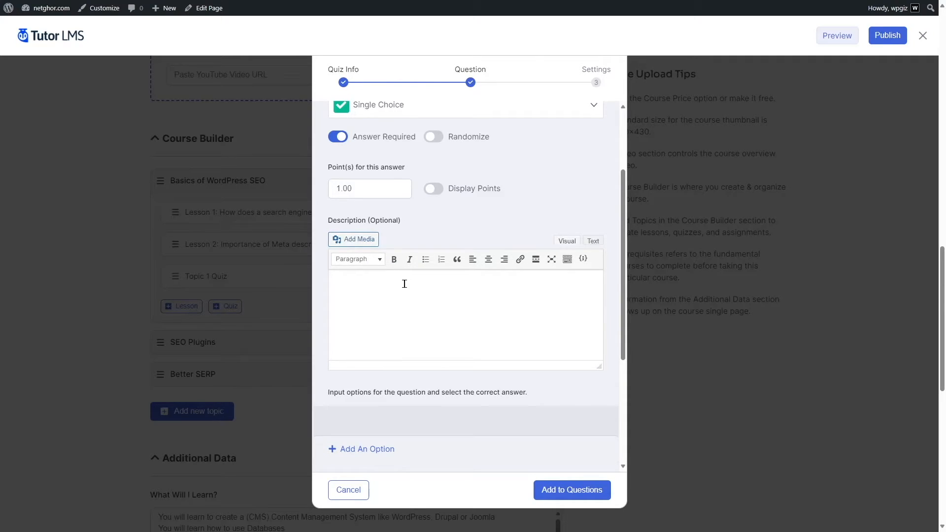
{"action": "scroll", "coordinate": [405, 278], "scroll_direction": "down", "scroll_amount": 2}
{"action": "scroll", "coordinate": [406, 278], "scroll_direction": "down", "scroll_amount": 1}
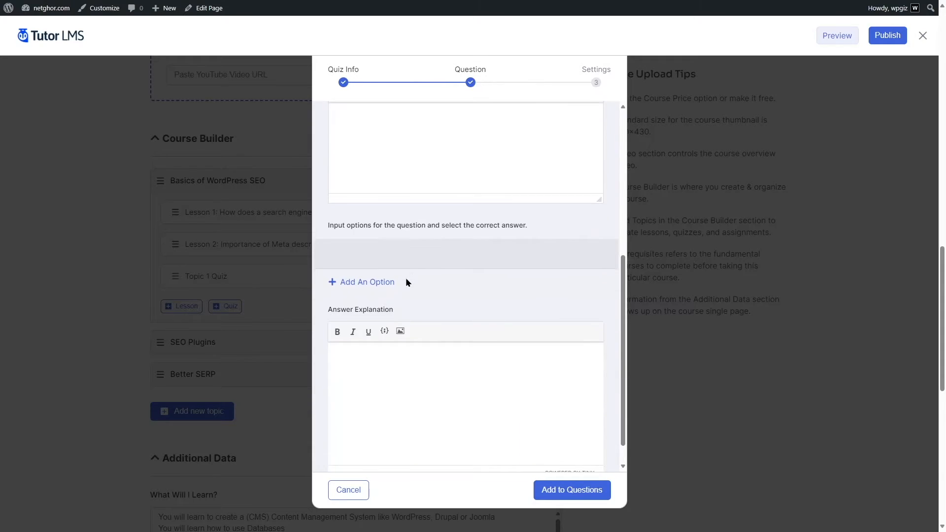
{"action": "left_click", "coordinate": [377, 286]}
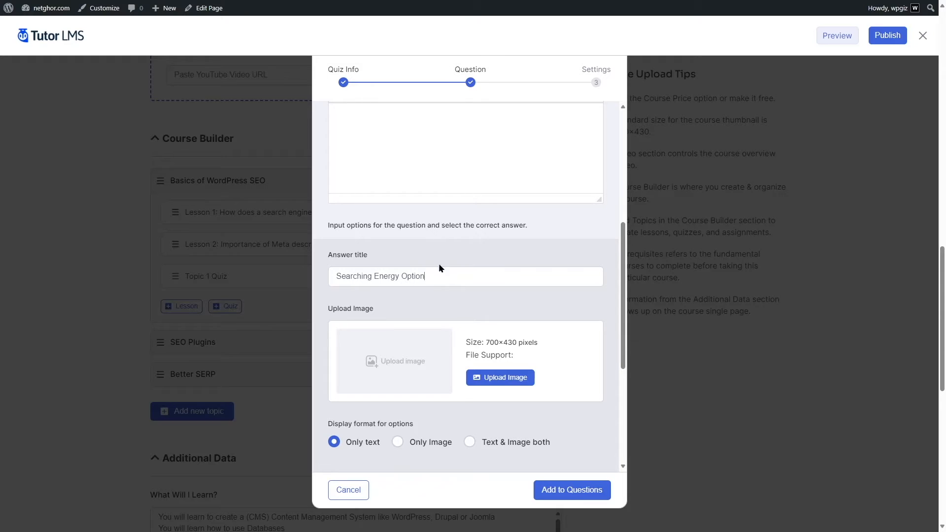
{"action": "scroll", "coordinate": [440, 256], "scroll_direction": "down", "scroll_amount": 3}
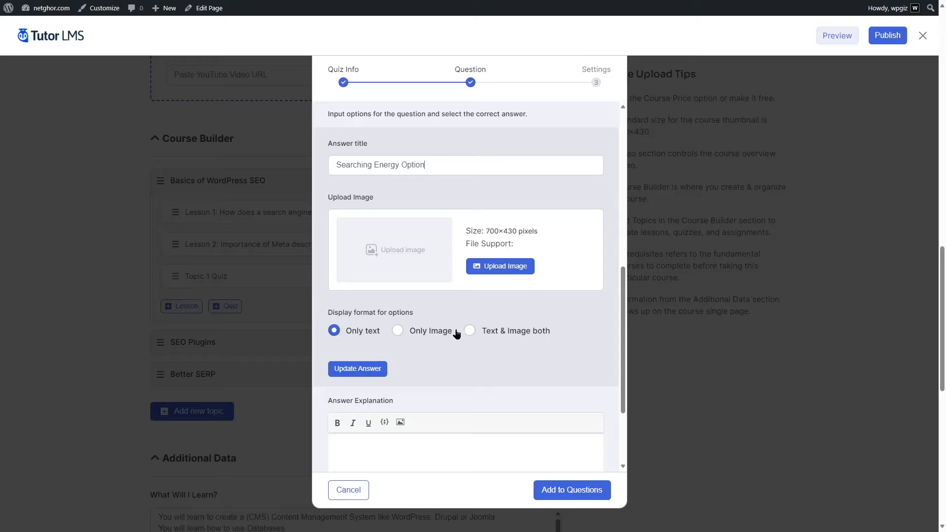
{"action": "left_click", "coordinate": [347, 370]}
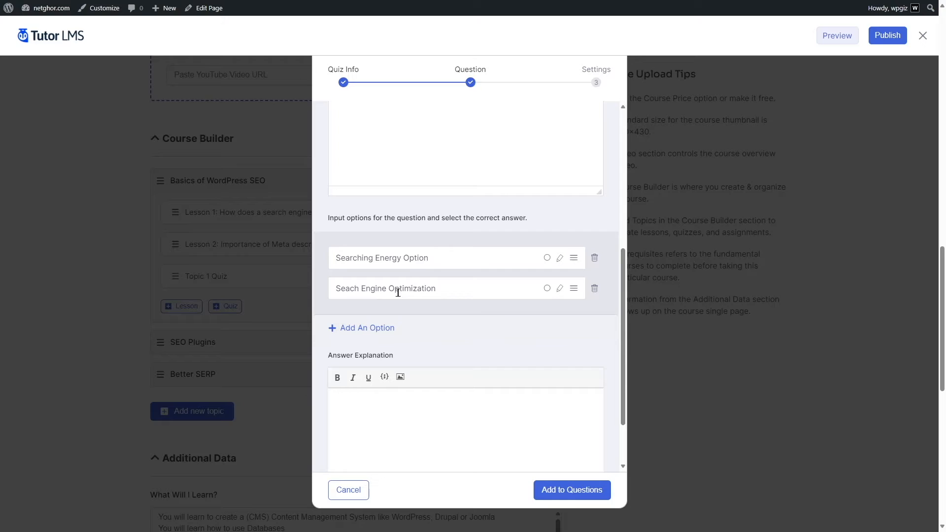
{"action": "left_click", "coordinate": [344, 328]}
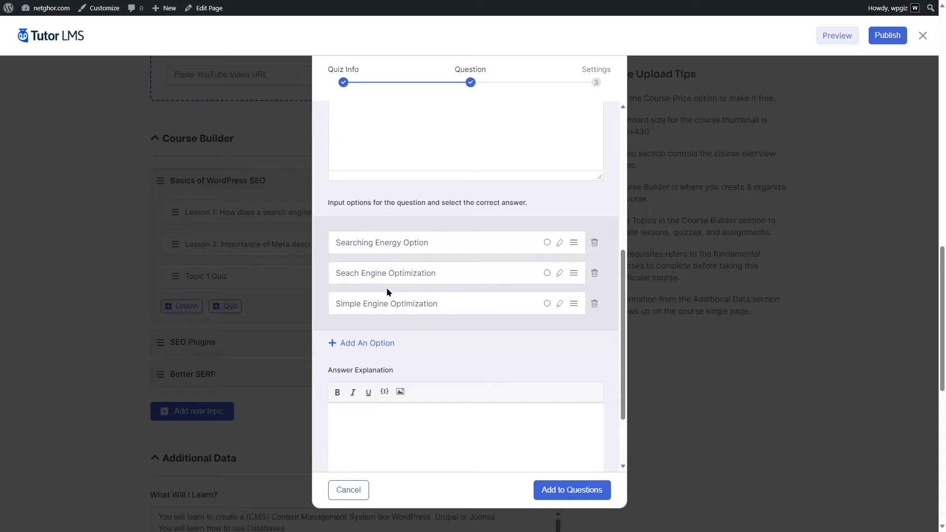
Mark "Seach Engine Optimization" correct, enter the explanation "You're correct! Search Engine Optimization is the full form of SEO." and add the question to the quiz
{"action": "mouse_move", "coordinate": [575, 242]}
{"action": "left_mouse_down"}
{"action": "mouse_move", "coordinate": [577, 276]}
{"action": "mouse_move", "coordinate": [578, 239]}
{"action": "left_mouse_up"}
{"action": "left_click", "coordinate": [546, 274]}
{"action": "scroll", "coordinate": [519, 272], "scroll_direction": "down", "scroll_amount": 2}
{"action": "left_click", "coordinate": [344, 327]}
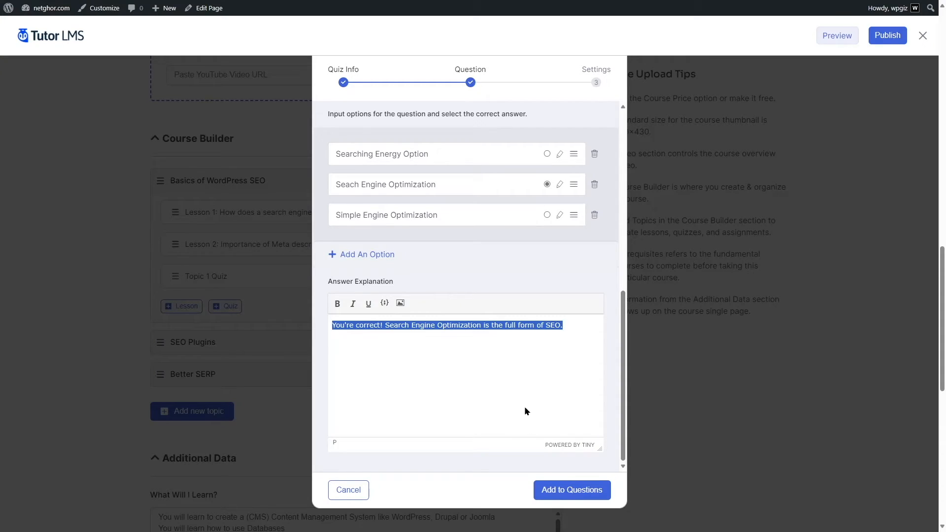
{"action": "left_click", "coordinate": [561, 493]}
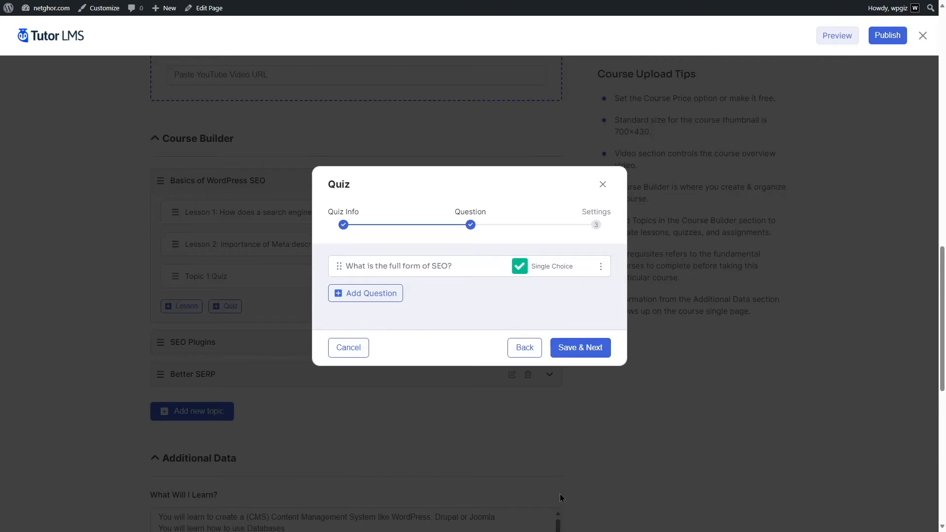
Continue to the quiz settings and set the time limit to 30 seconds
{"action": "left_click_drag", "start_coordinate": [373, 297], "coordinate": [367, 317]}
{"action": "left_click", "coordinate": [565, 350]}
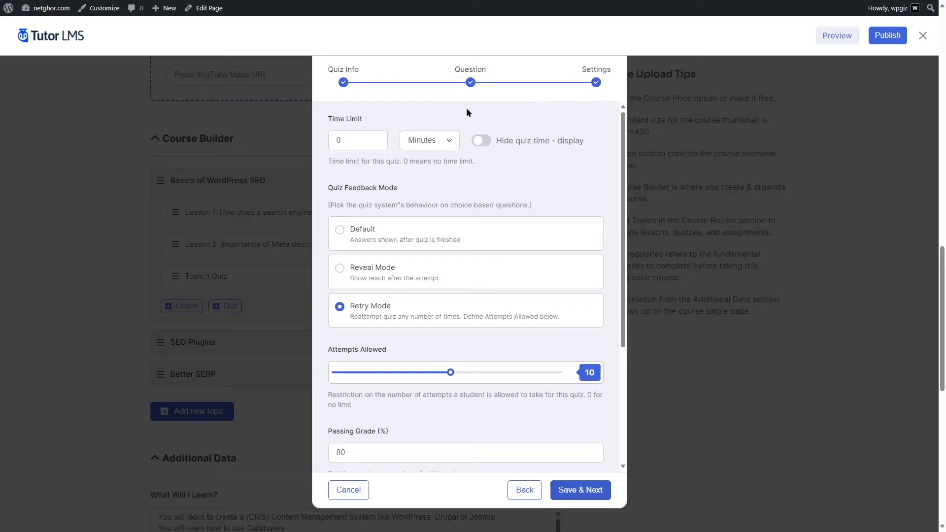
{"action": "left_click", "coordinate": [374, 137]}
{"action": "left_click", "coordinate": [424, 141]}
{"action": "left_click", "coordinate": [431, 157]}
{"action": "left_click_drag", "start_coordinate": [354, 140], "coordinate": [333, 140]}
{"action": "type", "text": "30"}
{"action": "left_click_drag", "start_coordinate": [403, 162], "coordinate": [476, 163]}
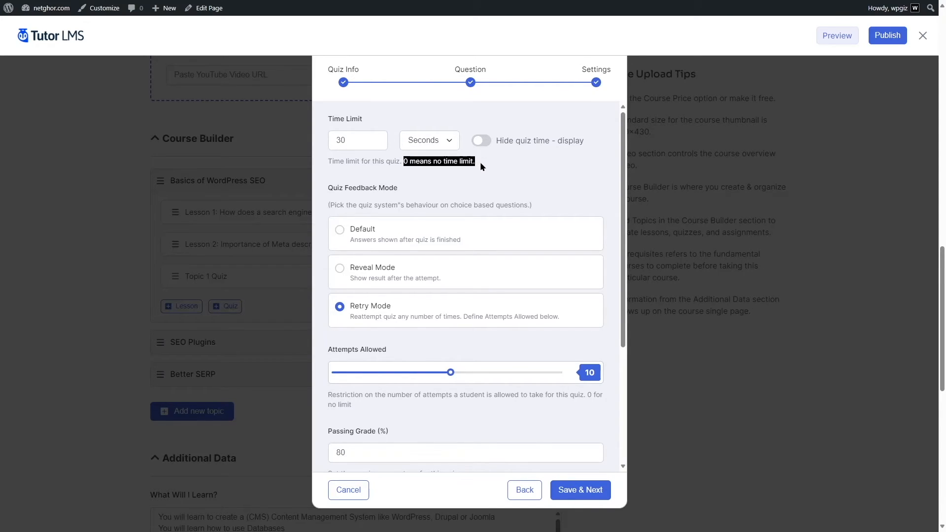
{"action": "left_click", "coordinate": [438, 180]}
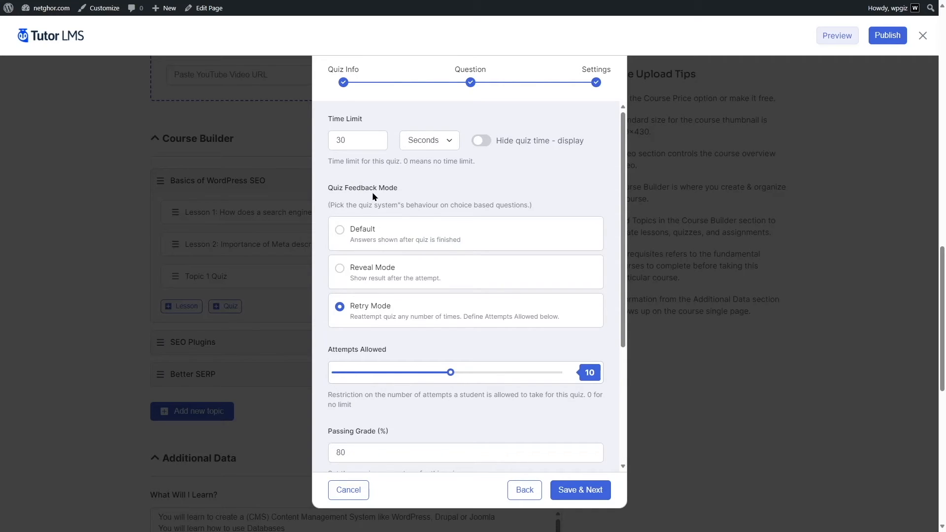
Set the allowed attempts to 0 and switch the quiz feedback mode to Default
{"action": "scroll", "coordinate": [371, 192], "scroll_direction": "down", "scroll_amount": 1}
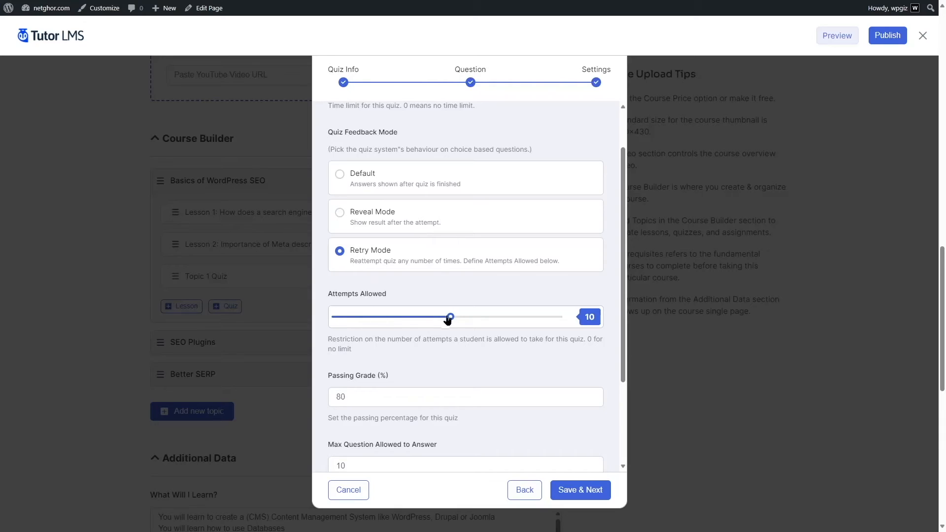
{"action": "left_click_drag", "start_coordinate": [450, 317], "coordinate": [333, 320]}
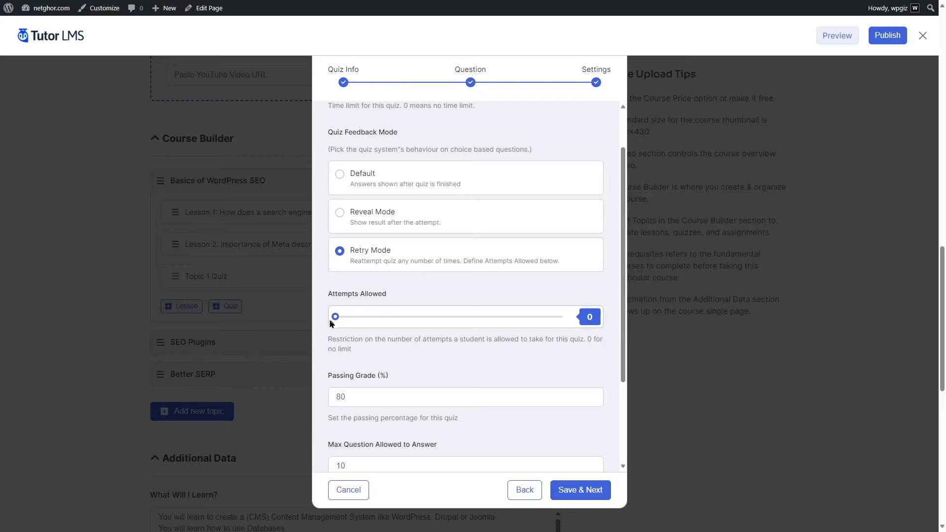
{"action": "left_click", "coordinate": [340, 175]}
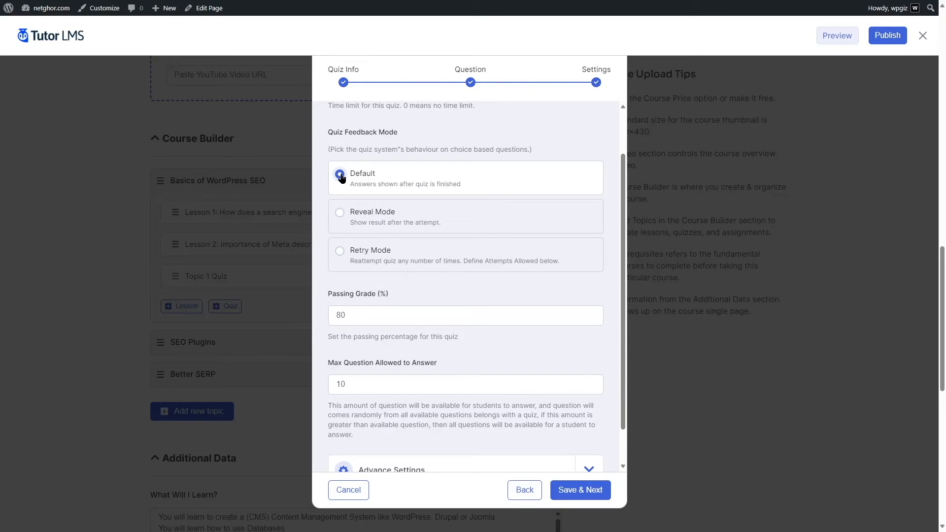
Review the quiz's passing grade, question limit and advanced settings without changing them, and save the quiz
{"action": "scroll", "coordinate": [344, 187], "scroll_direction": "down", "scroll_amount": 2}
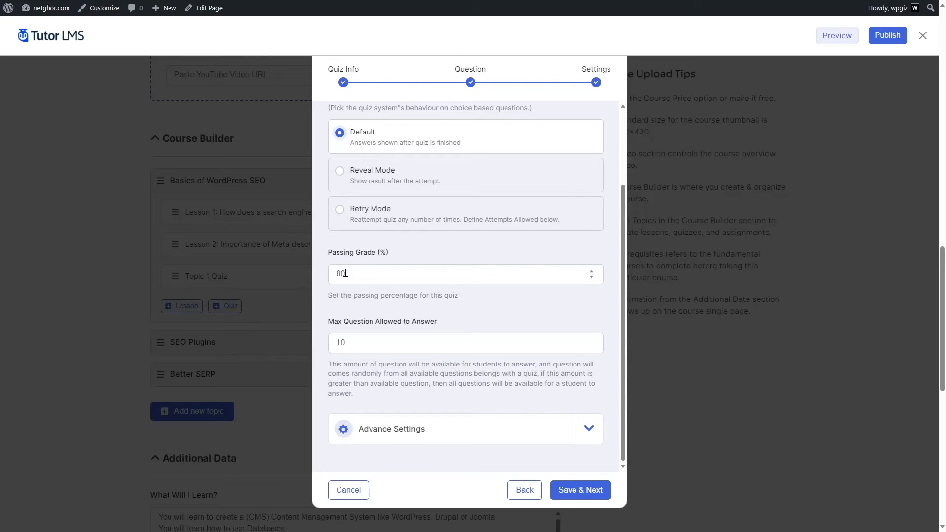
{"action": "scroll", "coordinate": [341, 275], "scroll_direction": "down", "scroll_amount": 3}
{"action": "scroll", "coordinate": [303, 315], "scroll_direction": "up", "scroll_amount": 3}
{"action": "left_click", "coordinate": [588, 428]}
{"action": "scroll", "coordinate": [583, 414], "scroll_direction": "down", "scroll_amount": 4}
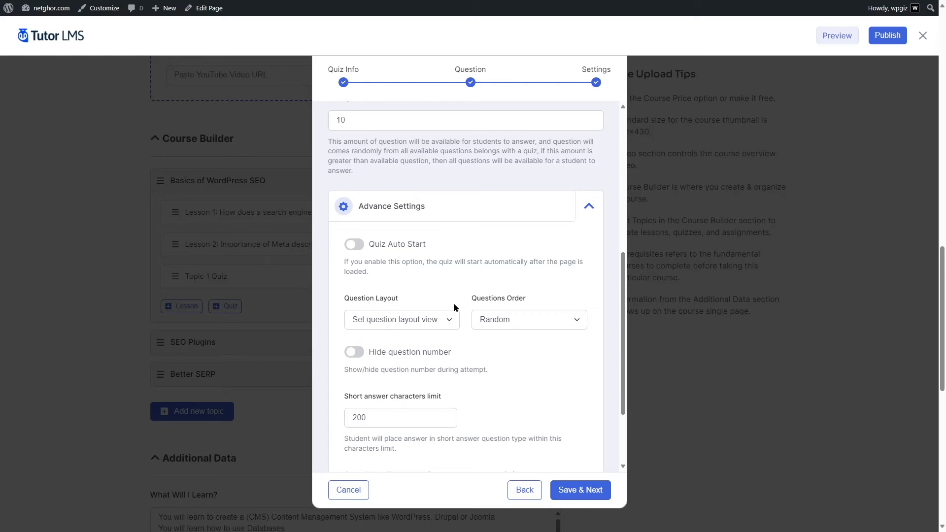
{"action": "scroll", "coordinate": [453, 302], "scroll_direction": "down", "scroll_amount": 1}
{"action": "scroll", "coordinate": [359, 295], "scroll_direction": "down", "scroll_amount": 1}
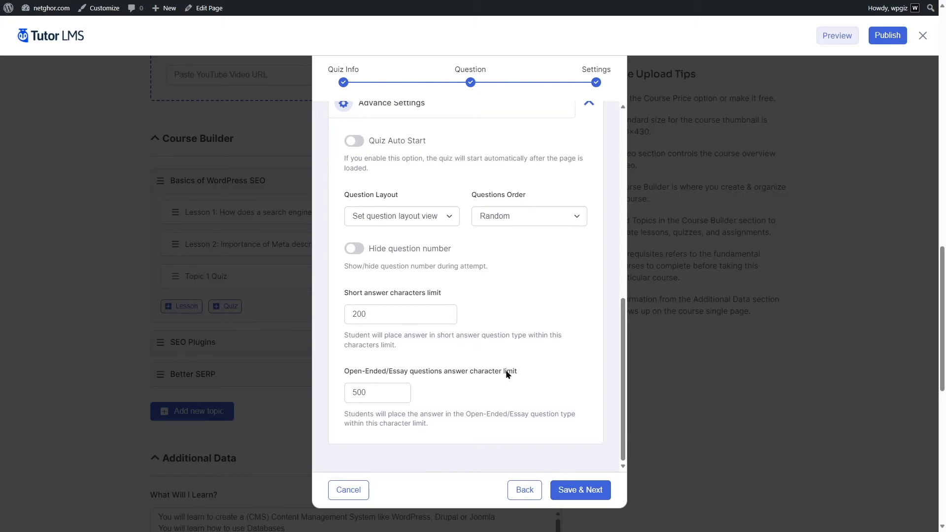
{"action": "scroll", "coordinate": [509, 373], "scroll_direction": "up", "scroll_amount": 1}
{"action": "scroll", "coordinate": [507, 369], "scroll_direction": "up", "scroll_amount": 6}
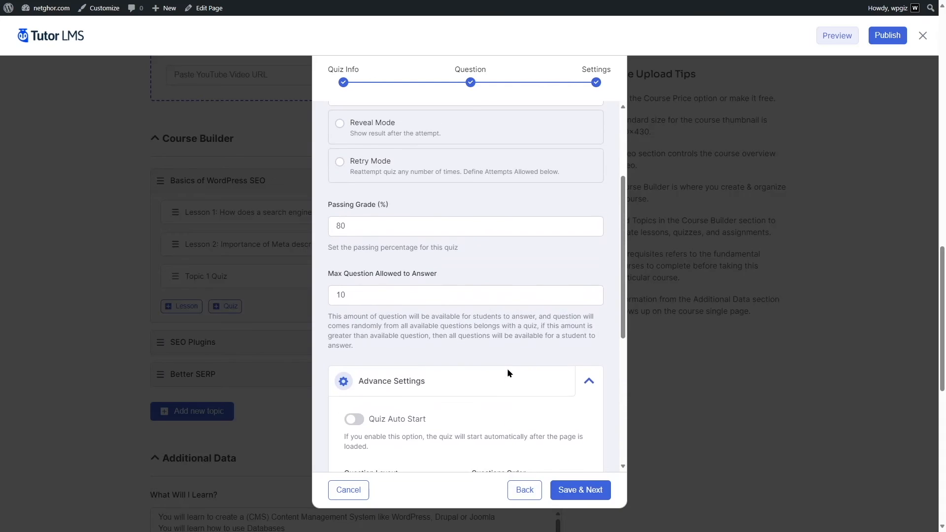
{"action": "left_click", "coordinate": [588, 492]}
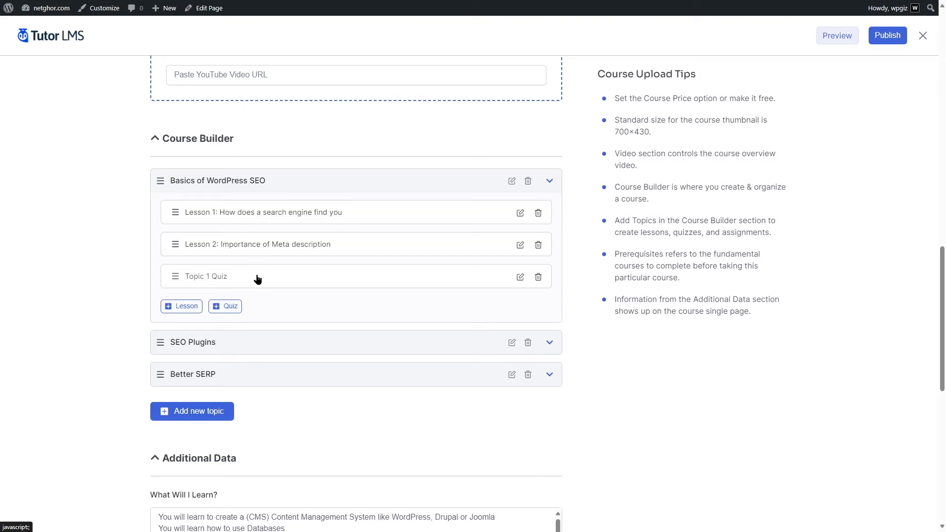
Check the course builder and additional data sections and publish the WordPress SEO course
{"action": "scroll", "coordinate": [257, 279], "scroll_direction": "down", "scroll_amount": 10}
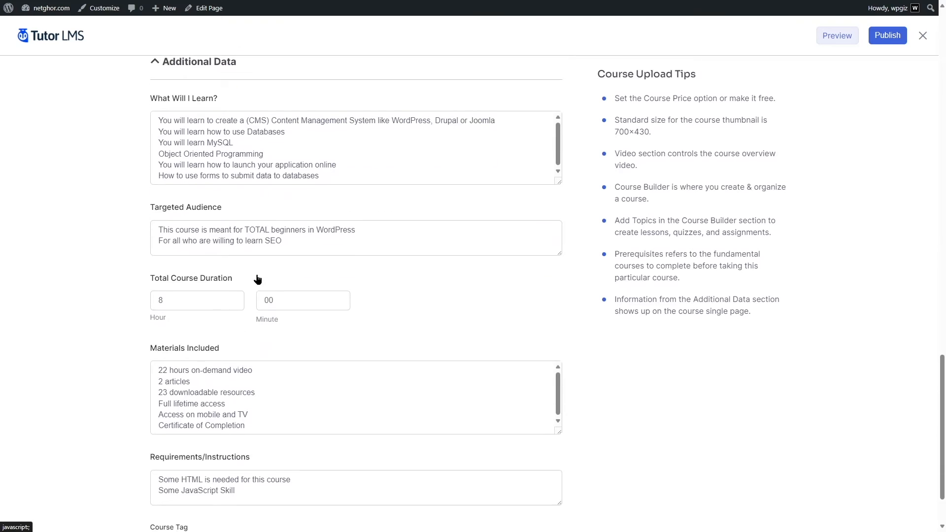
{"action": "scroll", "coordinate": [258, 279], "scroll_direction": "up", "scroll_amount": 10}
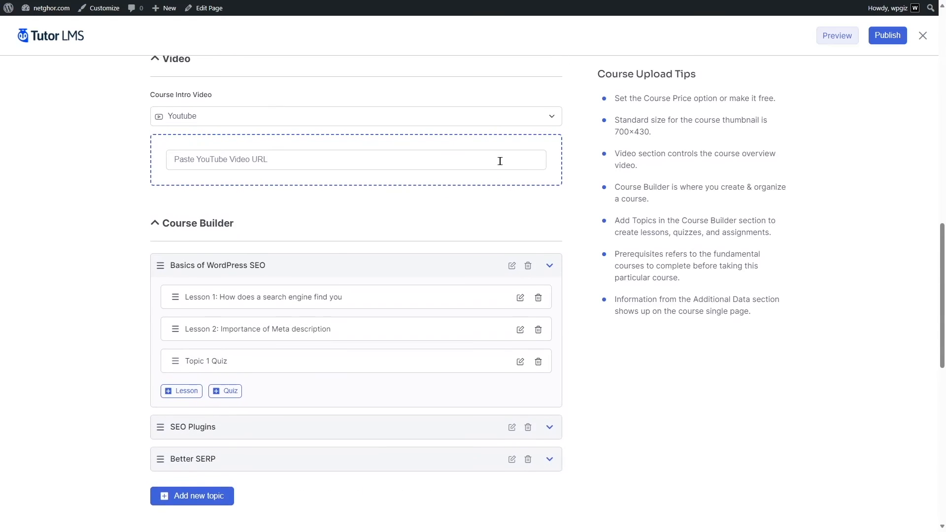
{"action": "left_click", "coordinate": [885, 37]}
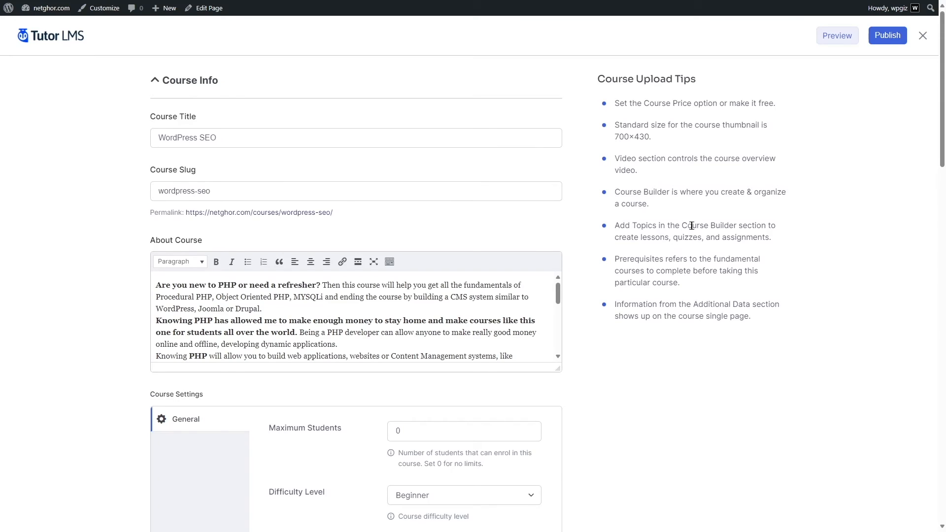
Preview the WordPress SEO course page and examine its full description, learning outcomes, topics and lessons, and enrollment details
{"action": "left_click", "coordinate": [839, 37]}
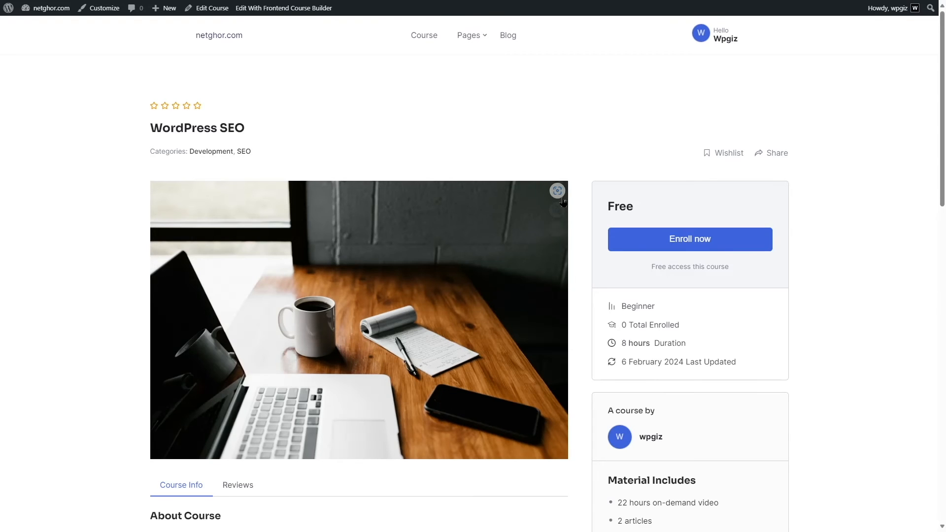
{"action": "scroll", "coordinate": [559, 198], "scroll_direction": "down", "scroll_amount": 5}
{"action": "scroll", "coordinate": [563, 201], "scroll_direction": "down", "scroll_amount": 2}
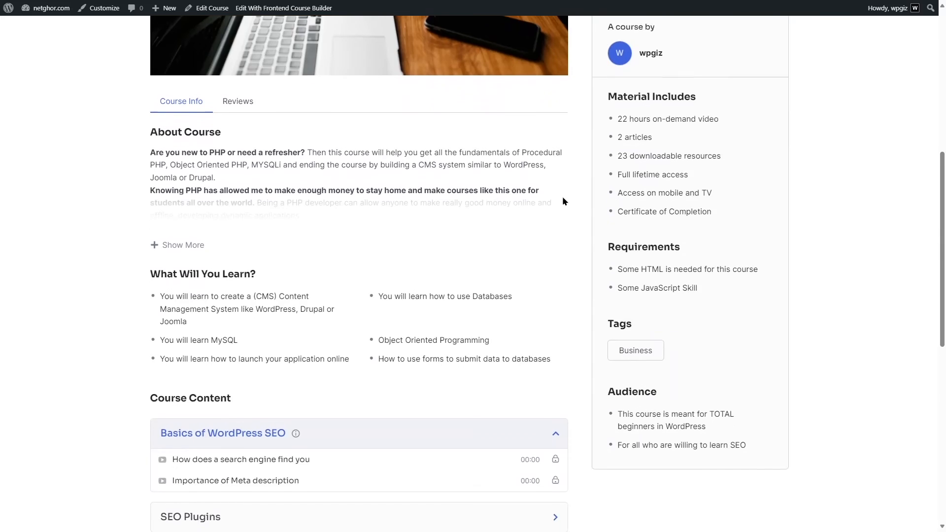
{"action": "scroll", "coordinate": [501, 222], "scroll_direction": "up", "scroll_amount": 1}
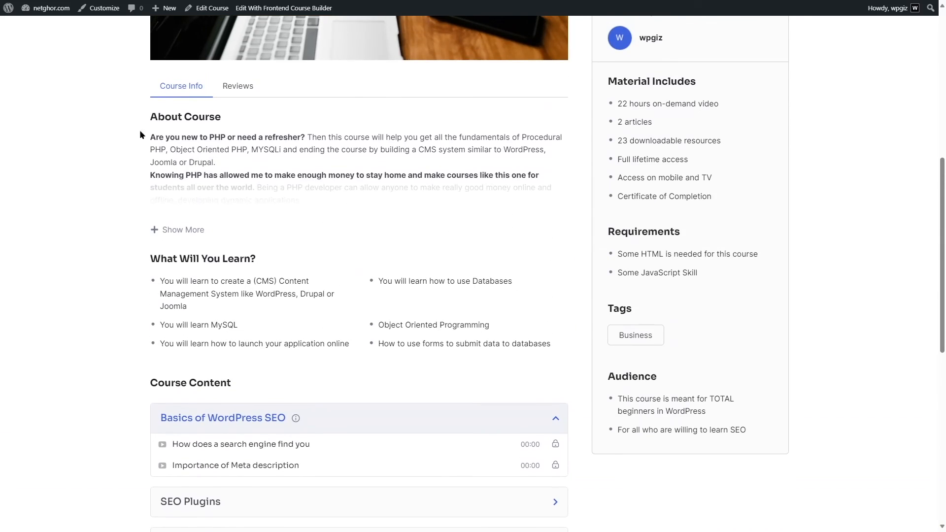
{"action": "left_click", "coordinate": [184, 229]}
{"action": "scroll", "coordinate": [345, 302], "scroll_direction": "down", "scroll_amount": 3}
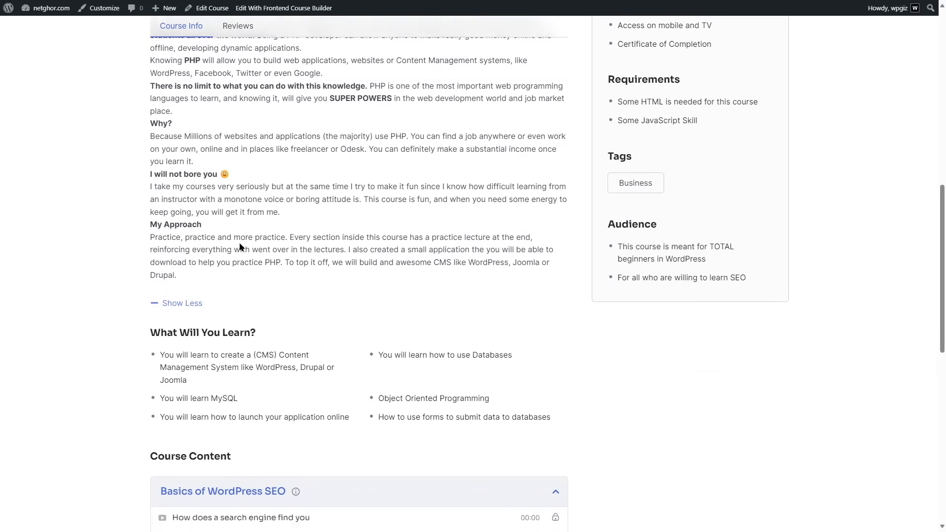
{"action": "scroll", "coordinate": [344, 302], "scroll_direction": "down", "scroll_amount": 2}
{"action": "left_click", "coordinate": [544, 323]}
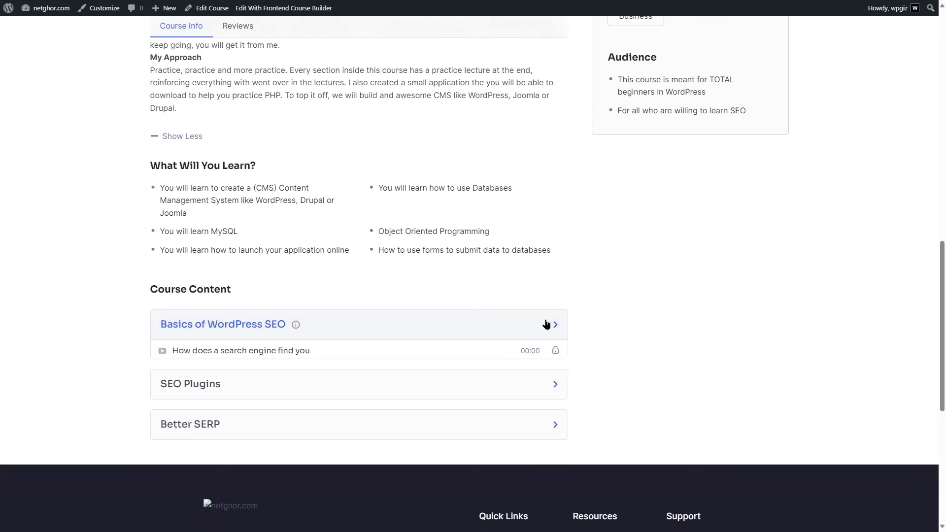
{"action": "left_click", "coordinate": [544, 323]}
{"action": "scroll", "coordinate": [457, 292], "scroll_direction": "down", "scroll_amount": 3}
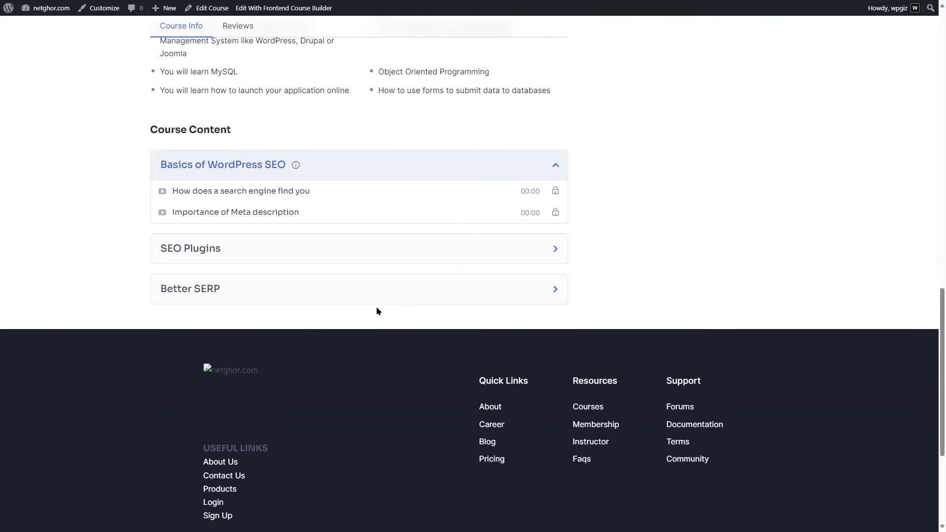
{"action": "scroll", "coordinate": [378, 311], "scroll_direction": "up", "scroll_amount": 10}
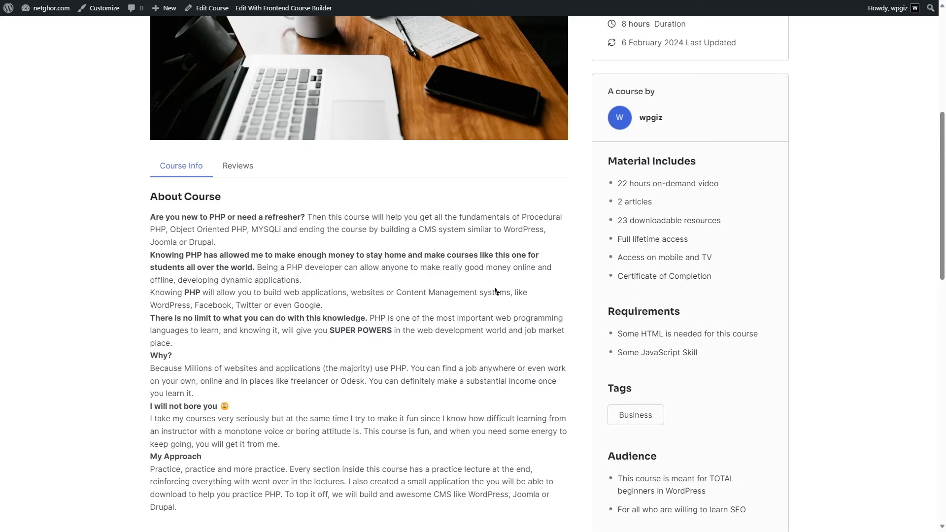
{"action": "scroll", "coordinate": [566, 288], "scroll_direction": "up", "scroll_amount": 6}
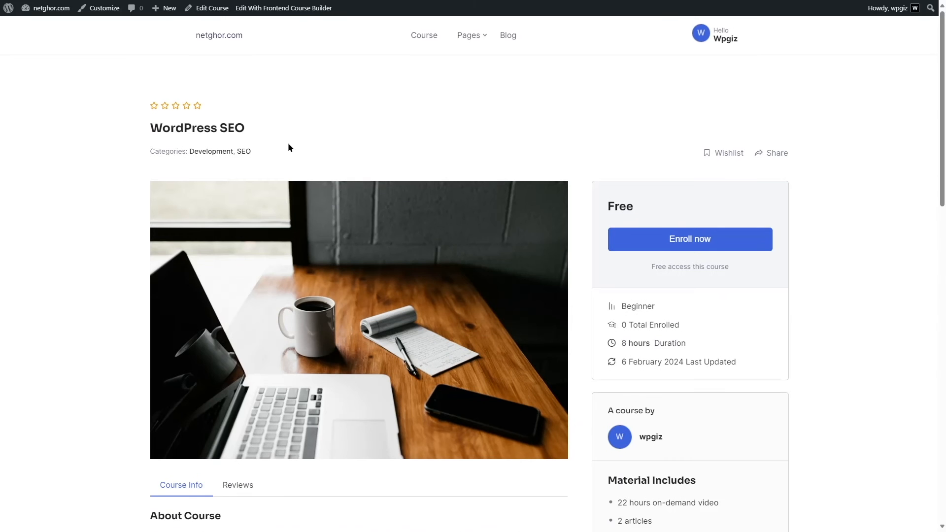
{"action": "scroll", "coordinate": [289, 143], "scroll_direction": "down", "scroll_amount": 8}
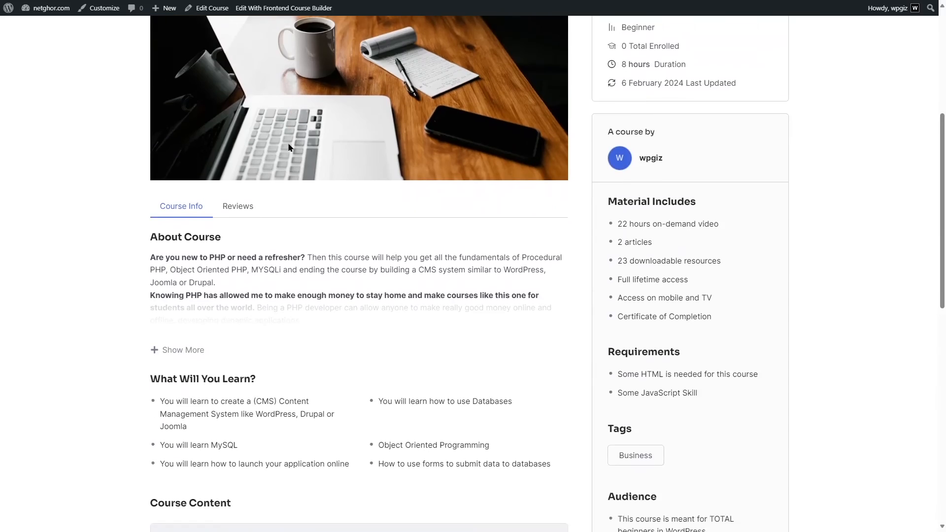
{"action": "scroll", "coordinate": [385, 237], "scroll_direction": "up", "scroll_amount": 8}
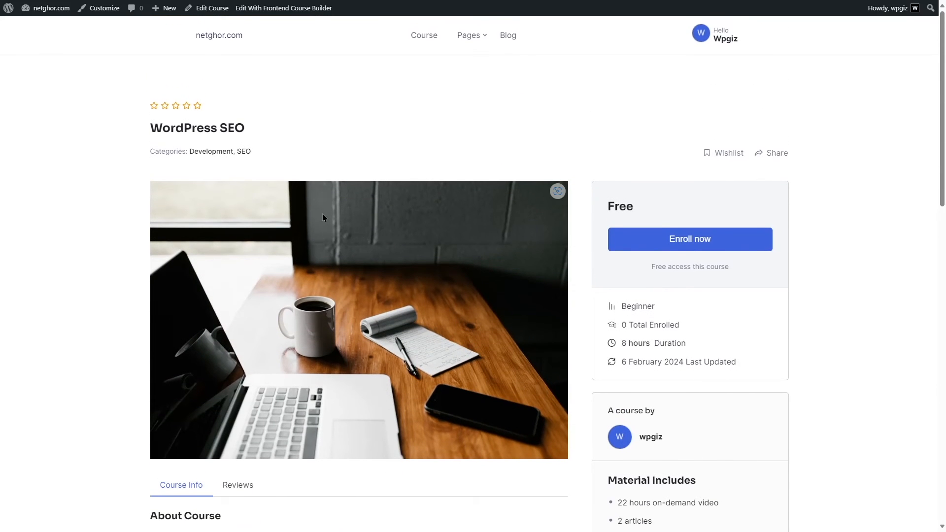
Leave the course preview and return to the WordPress admin dashboard
{"action": "scroll", "coordinate": [323, 218], "scroll_direction": "down", "scroll_amount": 2}
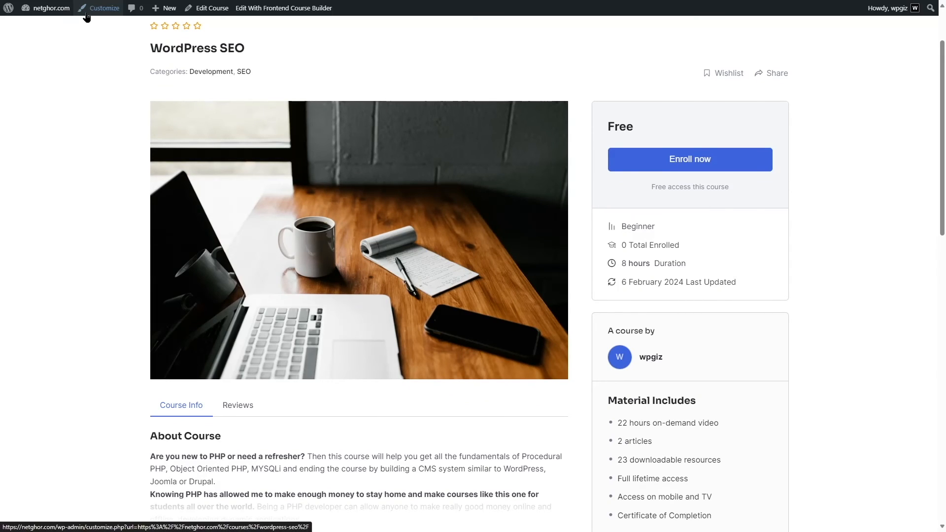
{"action": "mouse_move", "coordinate": [47, 8]}
{"action": "left_click", "coordinate": [38, 27]}
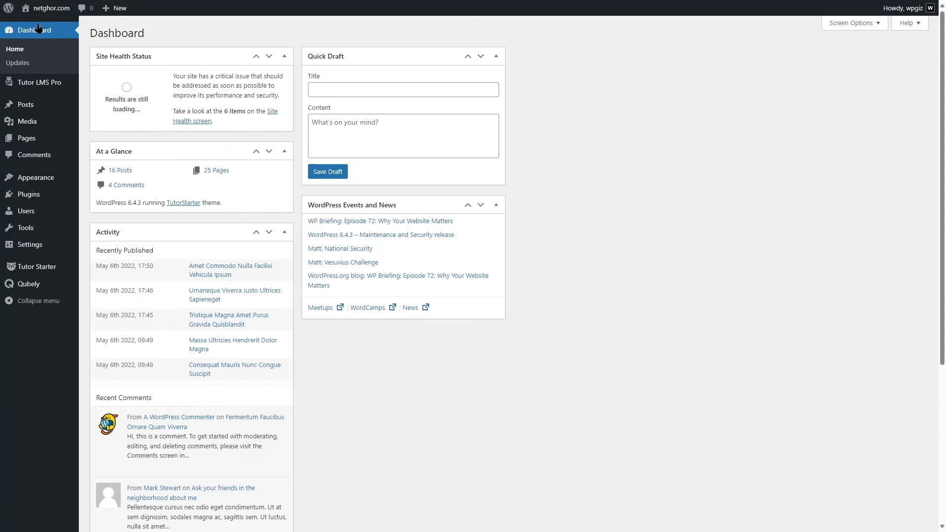
Enable the Certificate add-on among the Tutor LMS Pro add-ons
{"action": "mouse_move", "coordinate": [27, 86]}
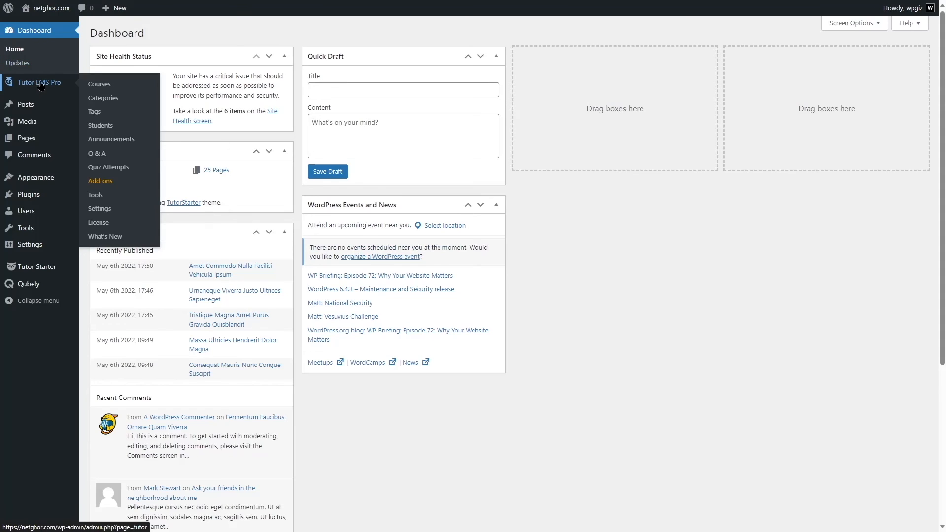
{"action": "left_click", "coordinate": [101, 181]}
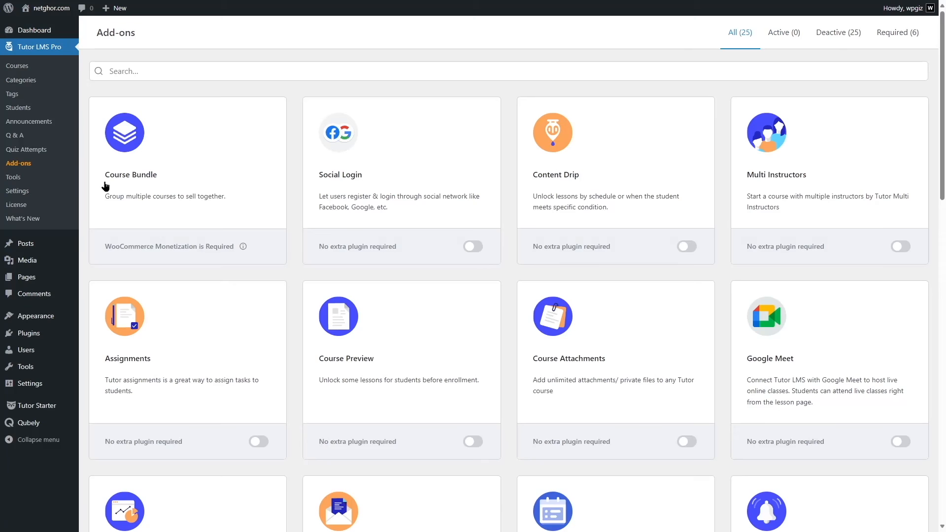
{"action": "scroll", "coordinate": [233, 149], "scroll_direction": "down", "scroll_amount": 10}
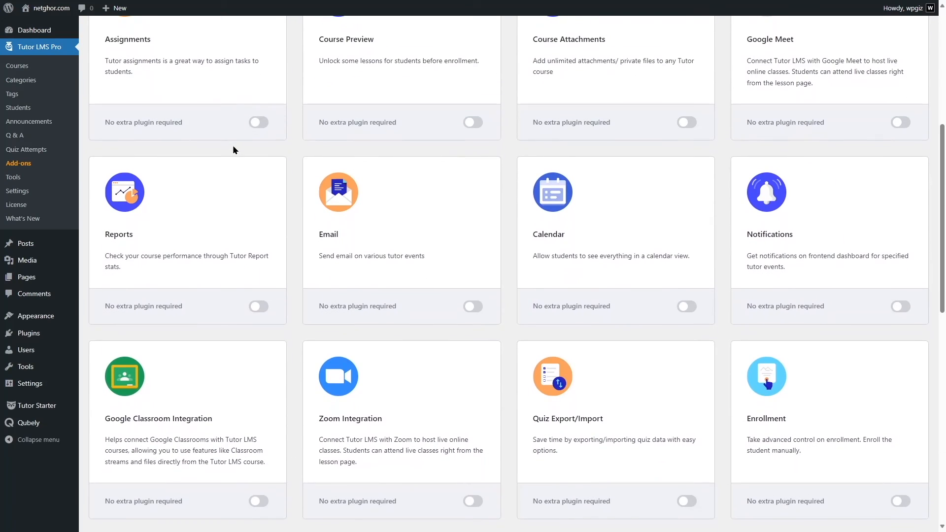
{"action": "scroll", "coordinate": [232, 145], "scroll_direction": "down", "scroll_amount": 3}
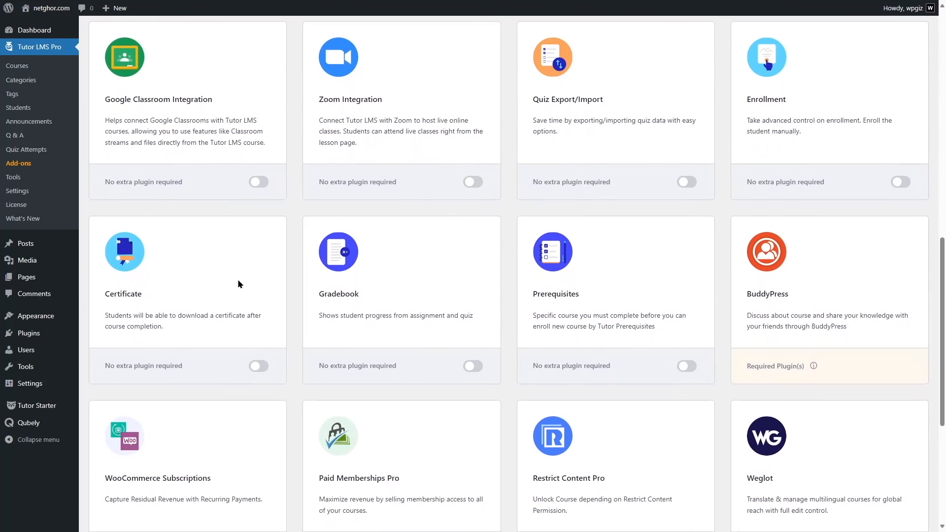
{"action": "left_click", "coordinate": [259, 367]}
View the WordPress SEO course from the Tutor LMS course list and open it in the frontend course builder
{"action": "left_click", "coordinate": [37, 72]}
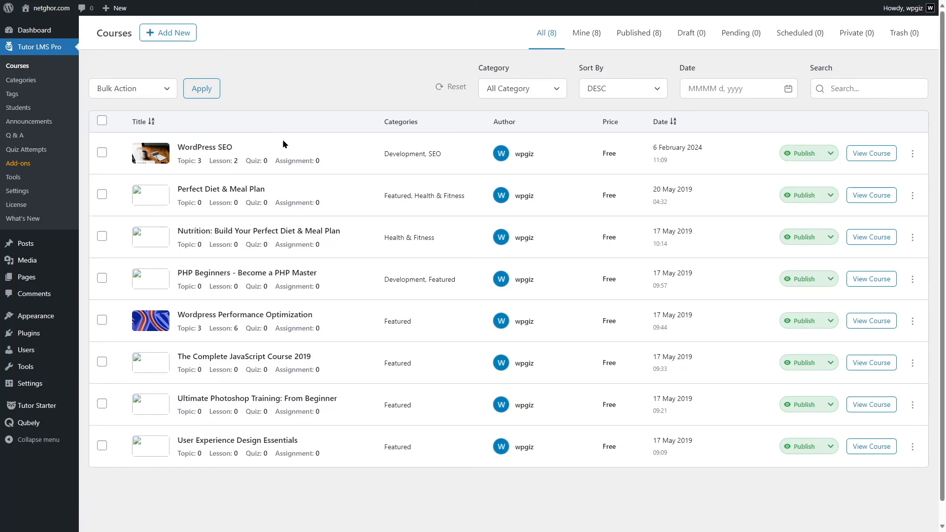
{"action": "left_click", "coordinate": [869, 151]}
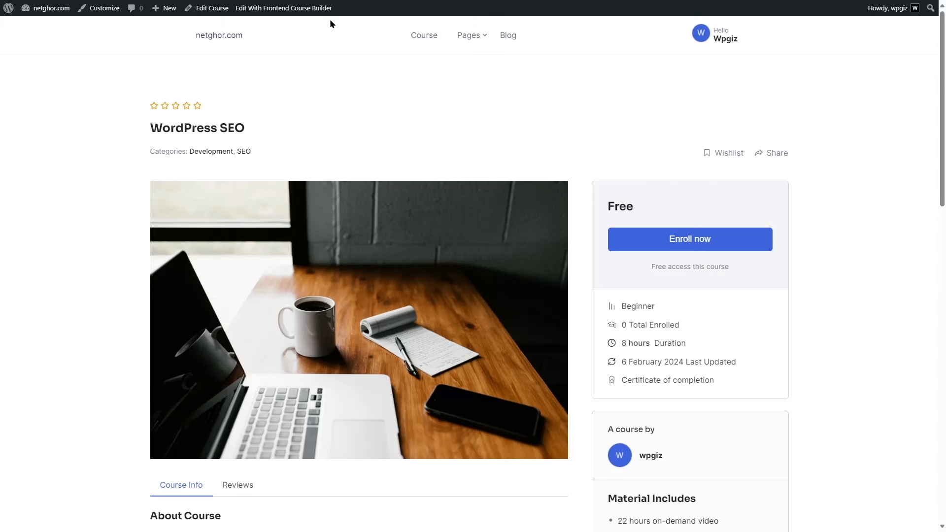
{"action": "left_click", "coordinate": [265, 9]}
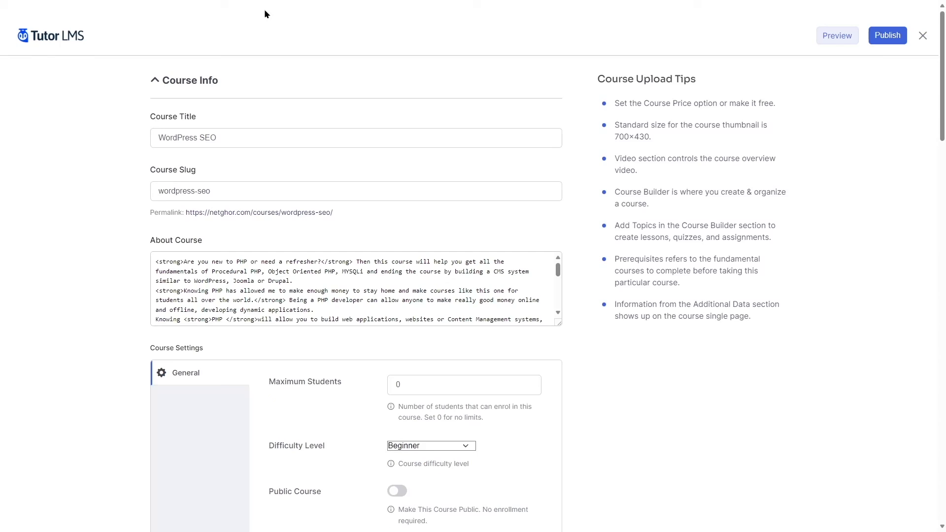
Compare the landscape certificate templates and use the pale pink one with red and yellow diagonal stripes for the course
{"action": "scroll", "coordinate": [561, 202], "scroll_direction": "down", "scroll_amount": 8}
{"action": "scroll", "coordinate": [559, 204], "scroll_direction": "down", "scroll_amount": 12}
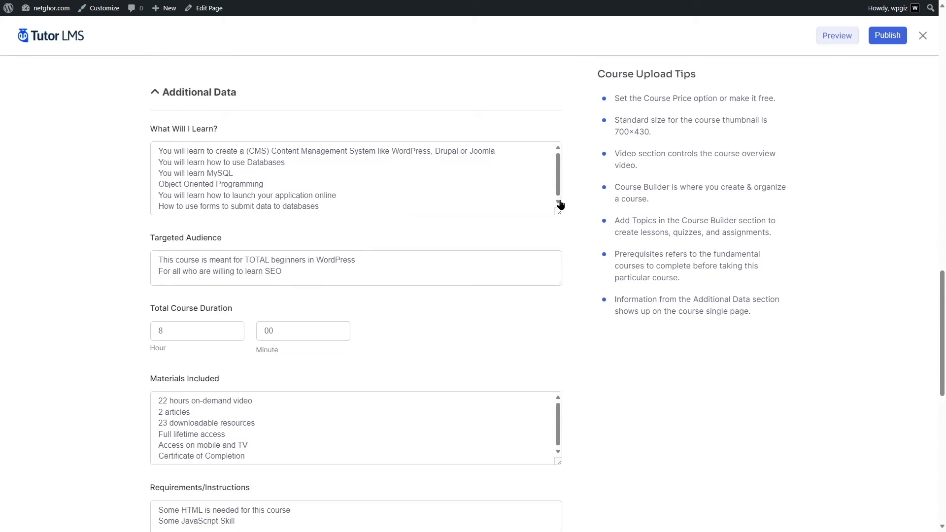
{"action": "scroll", "coordinate": [559, 204], "scroll_direction": "down", "scroll_amount": 10}
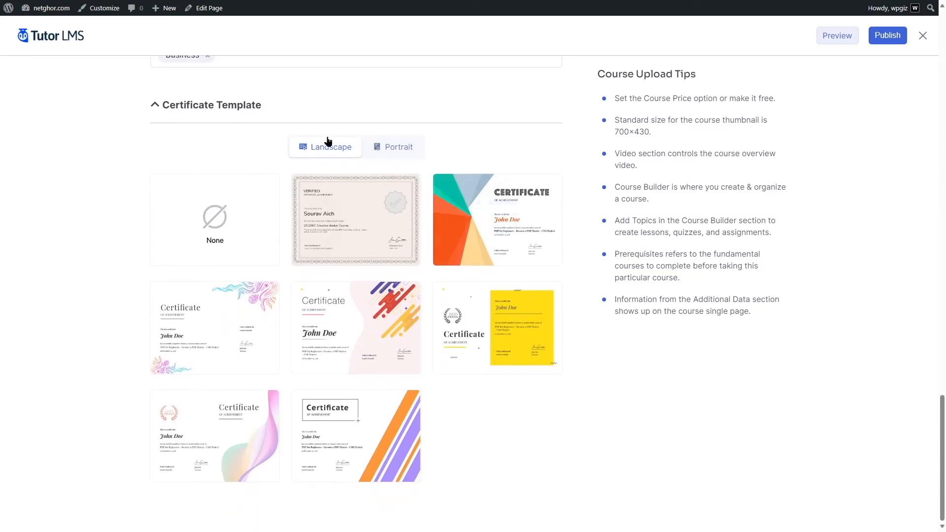
{"action": "mouse_move", "coordinate": [526, 226]}
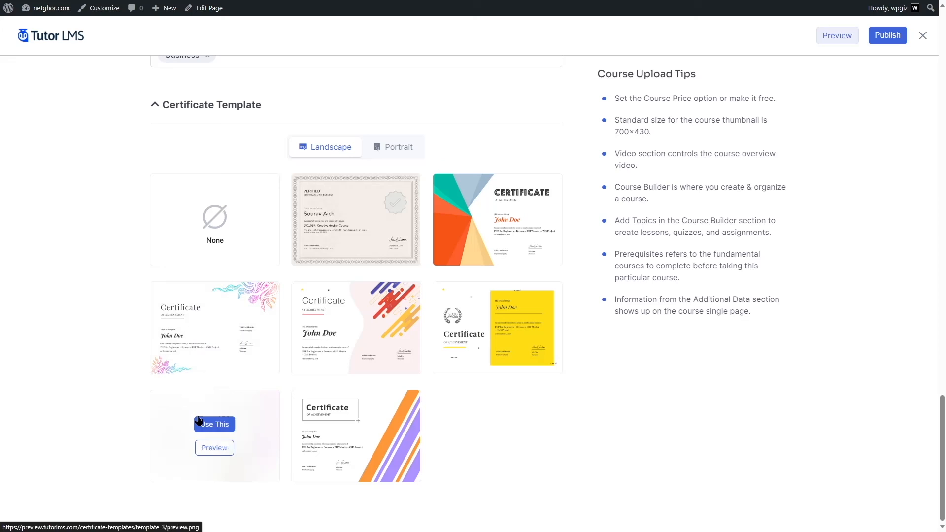
{"action": "mouse_move", "coordinate": [235, 371]}
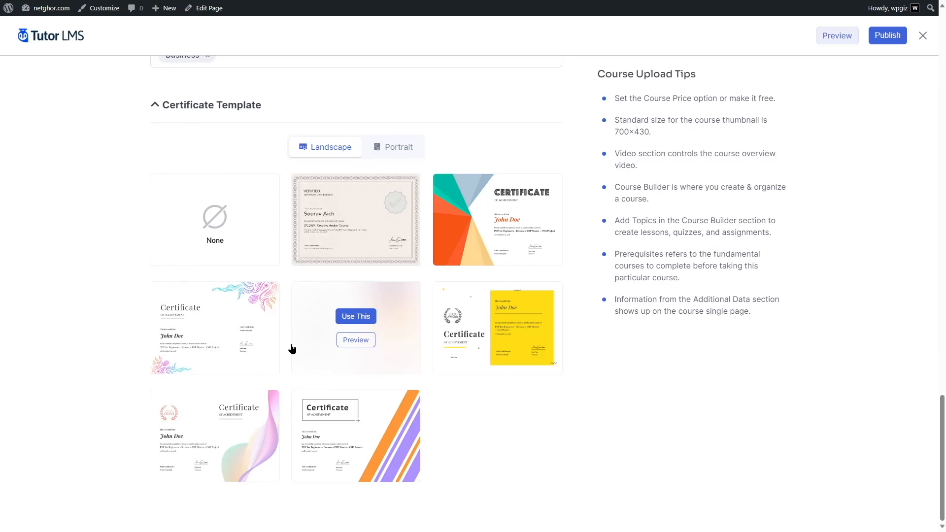
{"action": "mouse_move", "coordinate": [483, 344]}
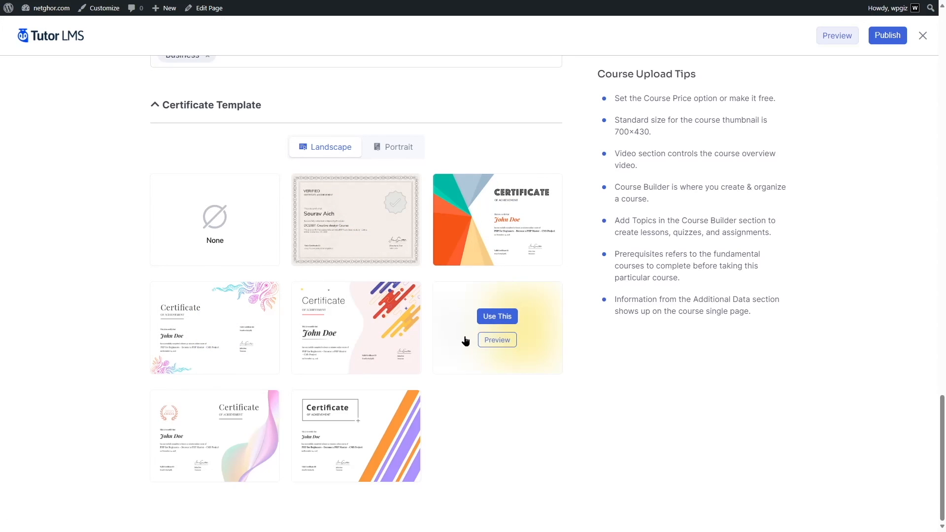
{"action": "mouse_move", "coordinate": [347, 318]}
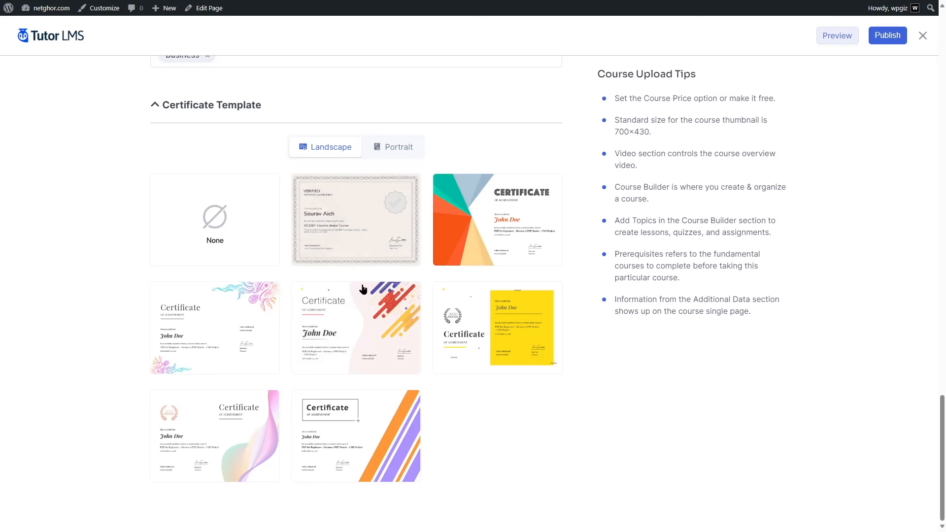
{"action": "left_click", "coordinate": [356, 316]}
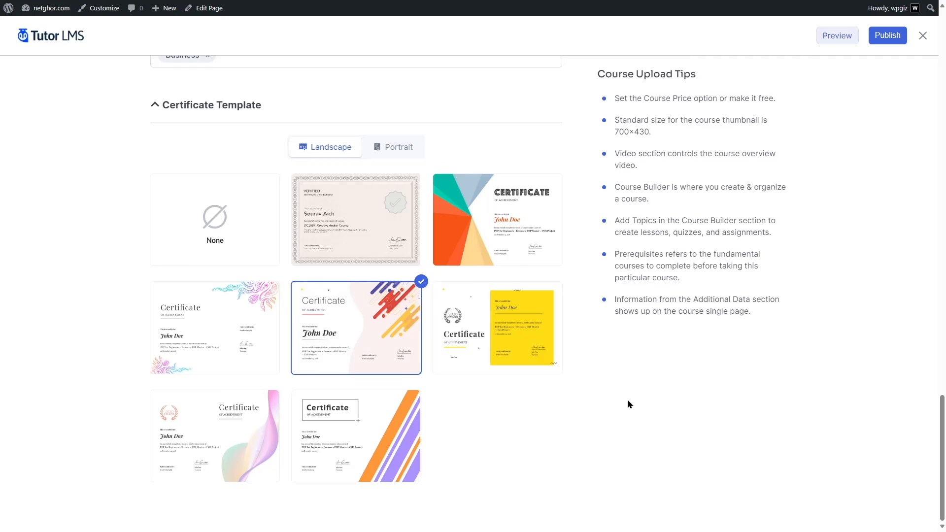
Publish the updated WordPress SEO course, close the confirmation, and recheck its certificate template and course settings
{"action": "left_click", "coordinate": [880, 43]}
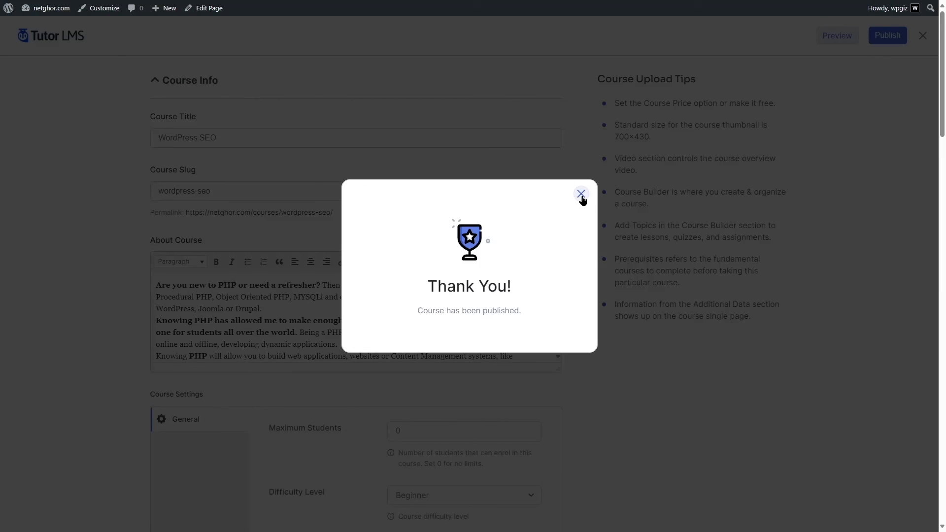
{"action": "left_click", "coordinate": [581, 194]}
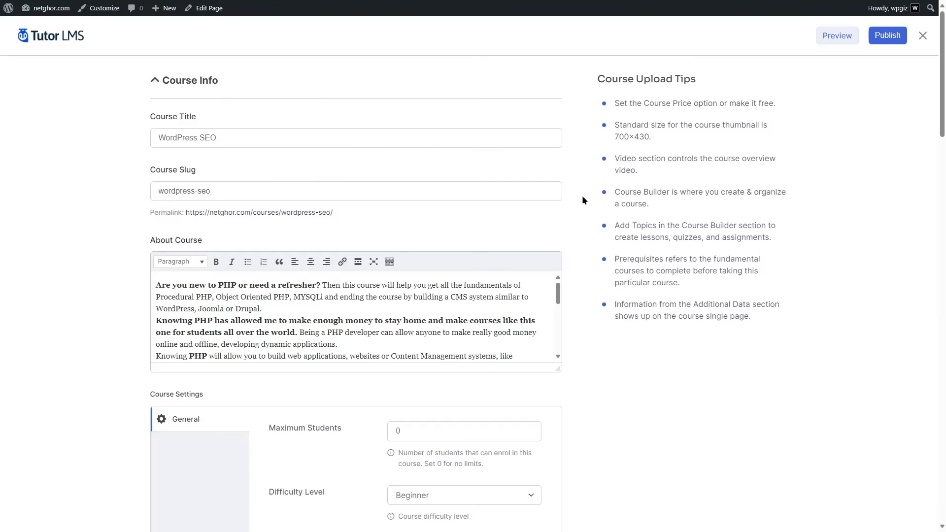
{"action": "scroll", "coordinate": [416, 345], "scroll_direction": "down", "scroll_amount": 5}
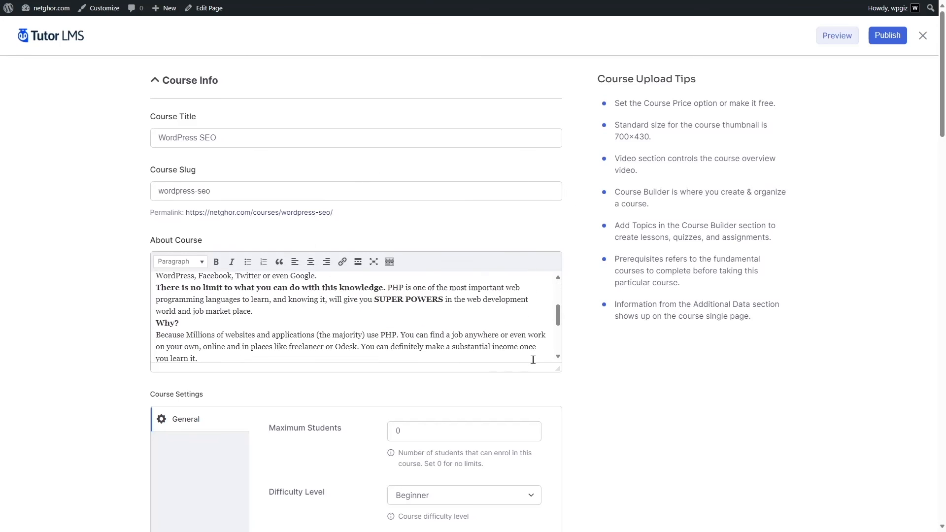
{"action": "scroll", "coordinate": [760, 343], "scroll_direction": "down", "scroll_amount": 20}
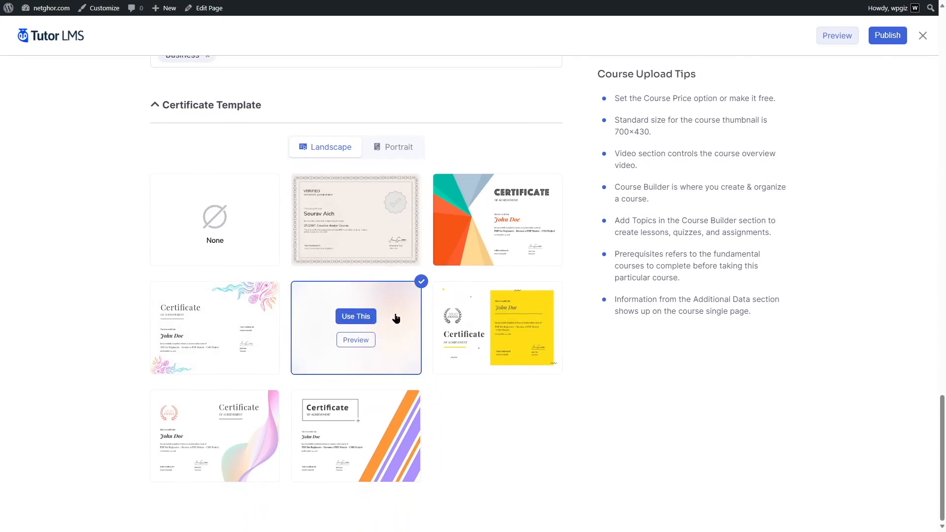
{"action": "scroll", "coordinate": [396, 318], "scroll_direction": "up", "scroll_amount": 15}
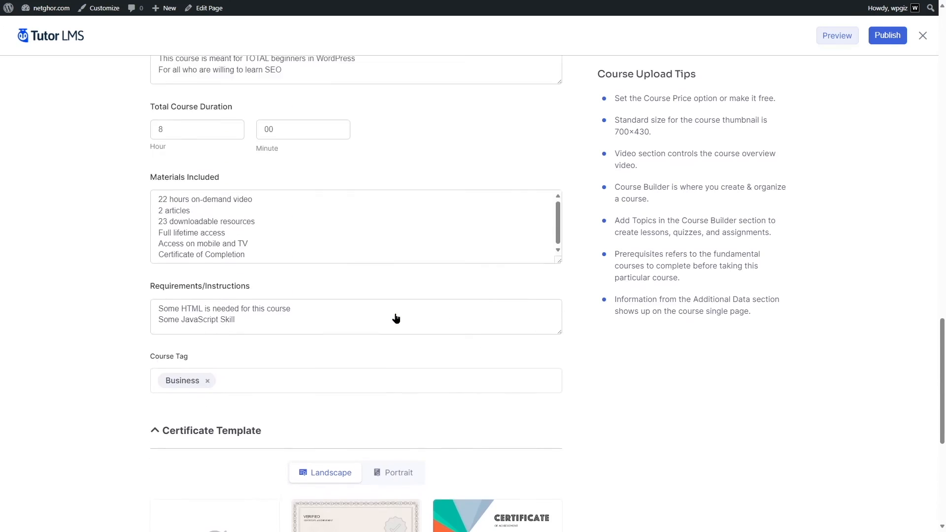
{"action": "scroll", "coordinate": [395, 313], "scroll_direction": "up", "scroll_amount": 10}
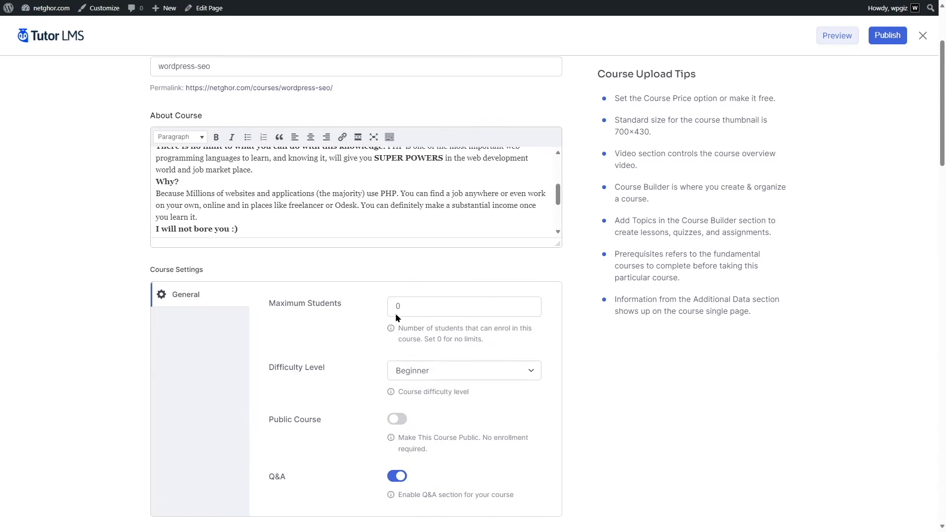